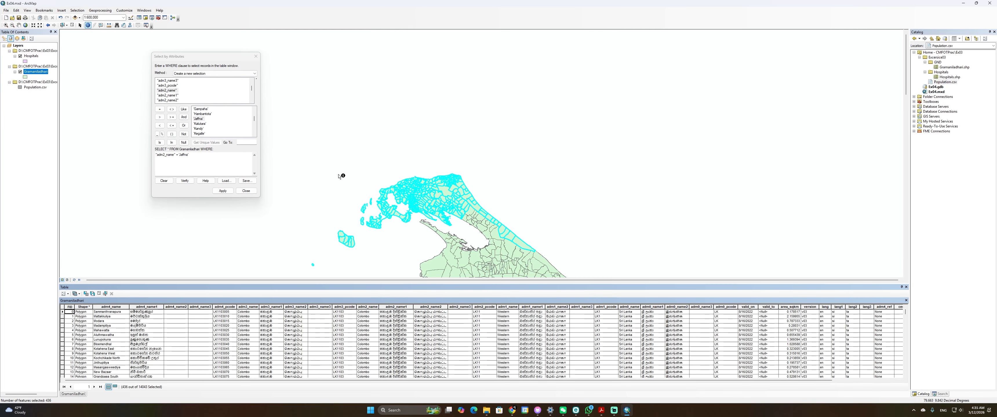
Leave the attribute selection, search the tools for "clip" and open the Clip (Analysis) tool
click(247, 190)
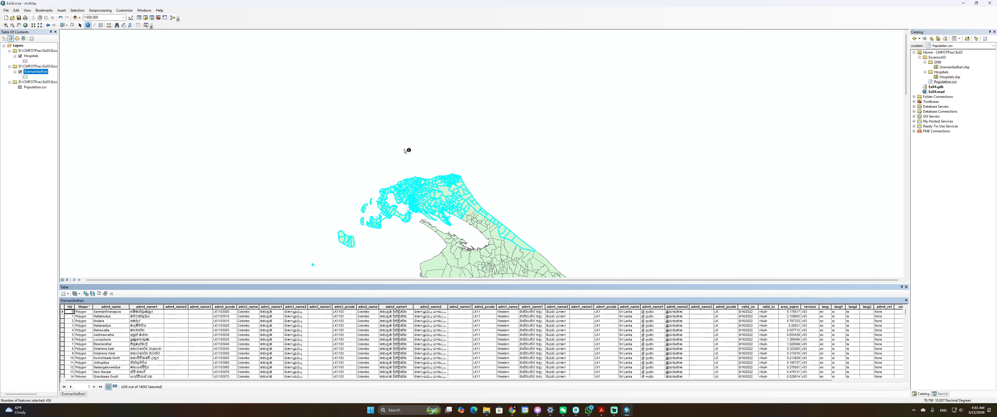
click(943, 395)
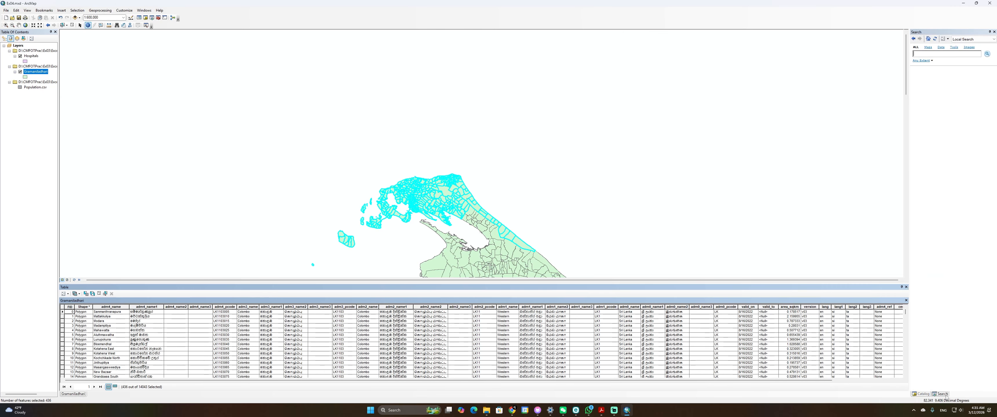
click(144, 10)
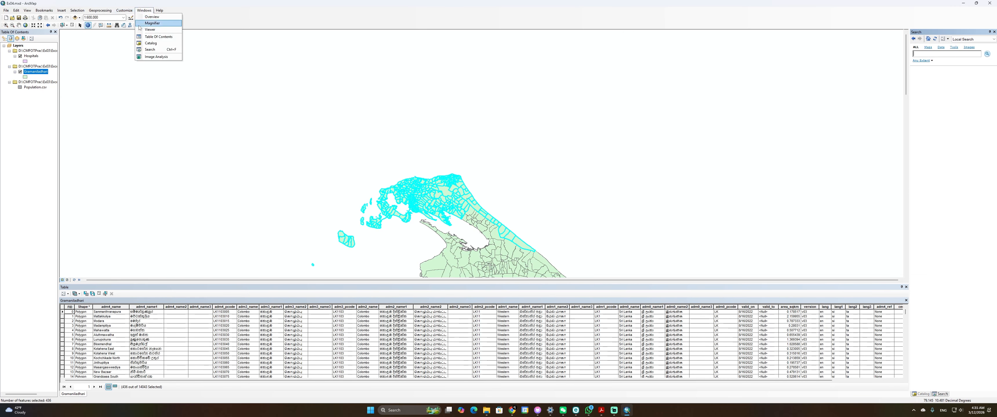
click(145, 49)
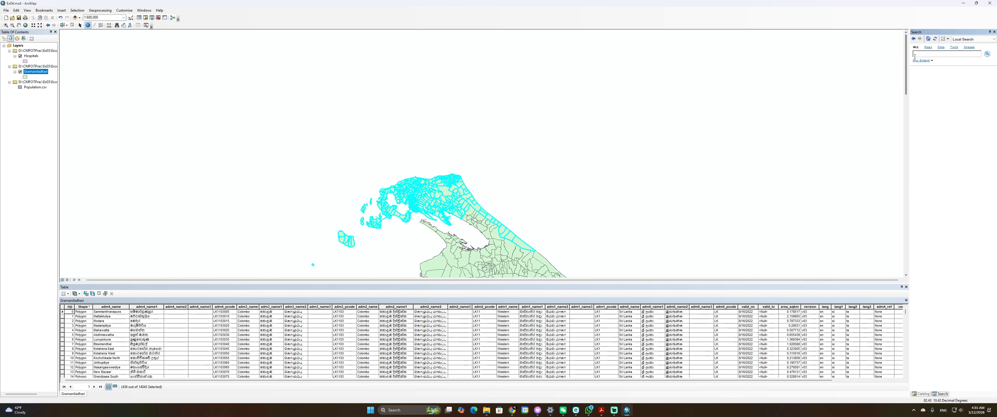
click(920, 54)
key(Return)
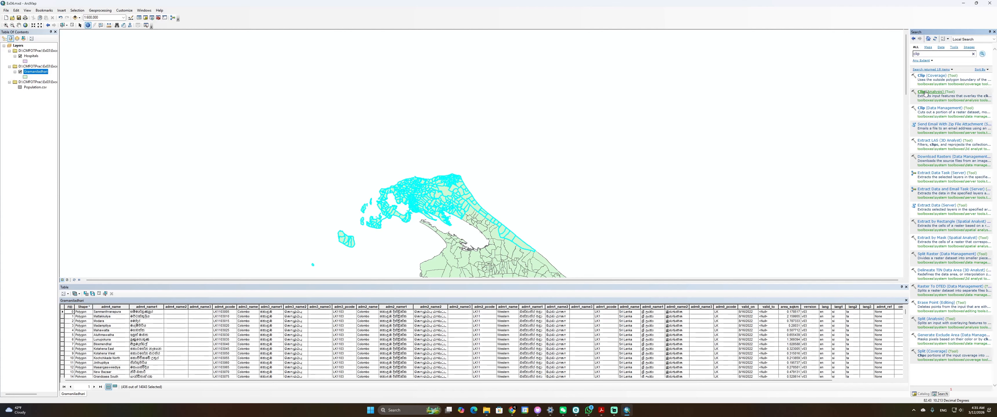
click(922, 93)
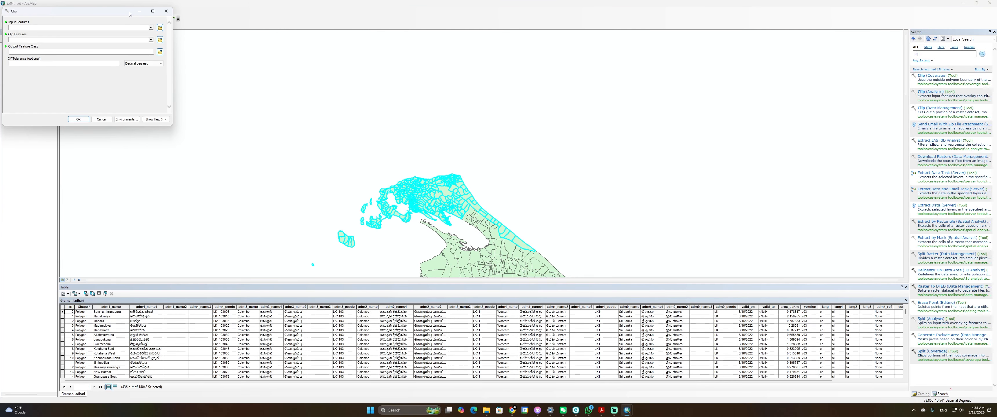
Set Gramaniladhari as both the input features and the clip features of the Clip tool
click(824, 77)
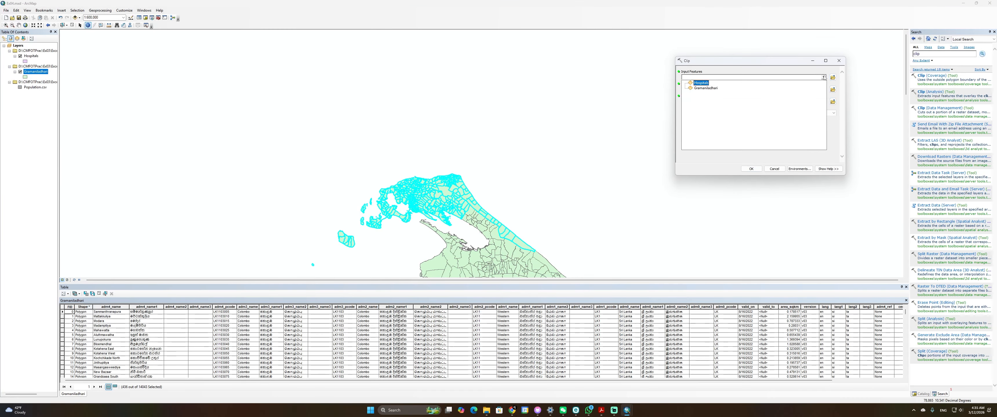
click(700, 89)
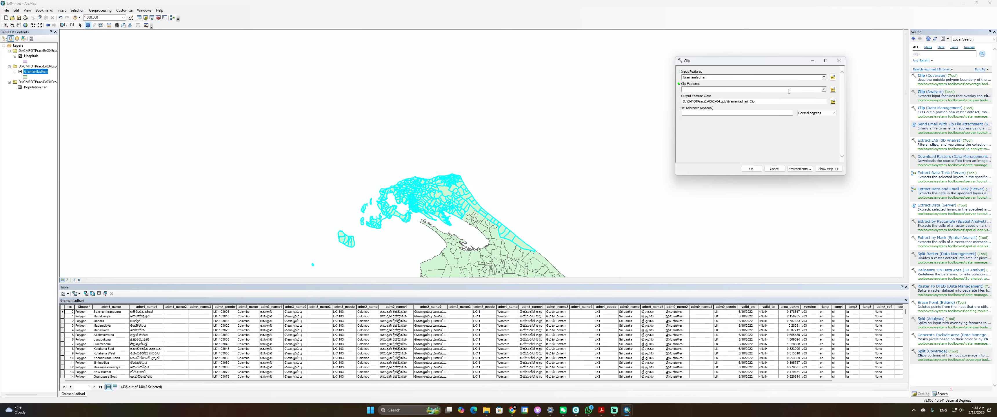
click(824, 90)
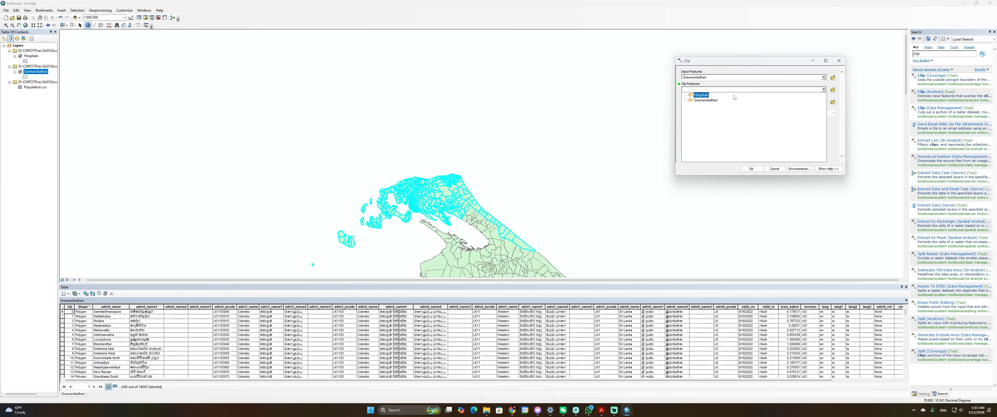
click(715, 101)
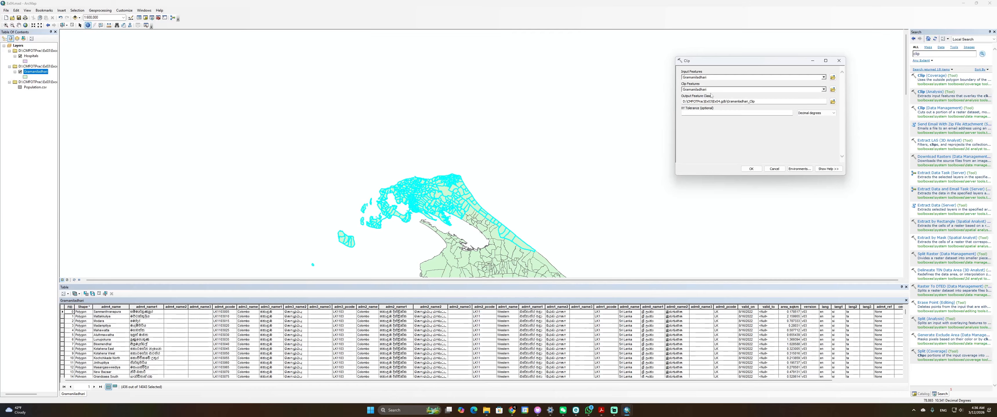
Name the output feature class Gramaniladhari_Clip_Jaffna in the Ex04 geodatabase and run the clip
click(740, 102)
drag(728, 101, 756, 101)
click(757, 101)
click(737, 132)
drag(688, 102, 727, 104)
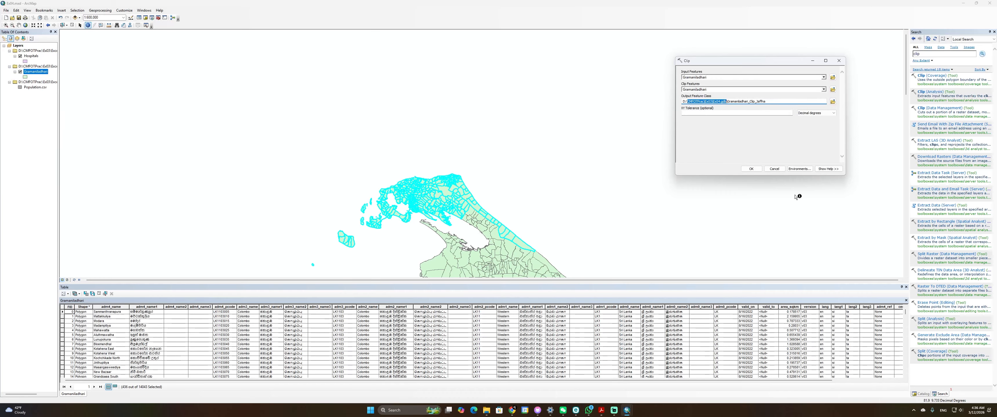
click(751, 169)
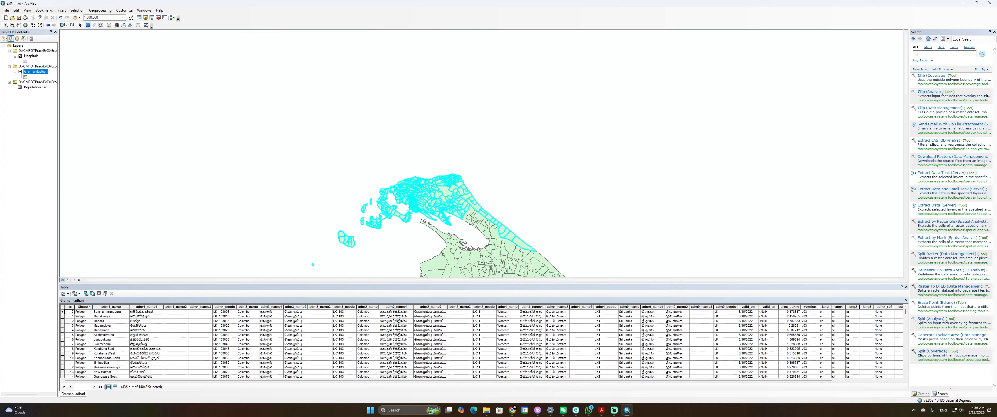
Hide the original Gramaniladhari layer and zoom the map to the clipped Jaffna layer
click(20, 71)
drag(393, 202, 282, 181)
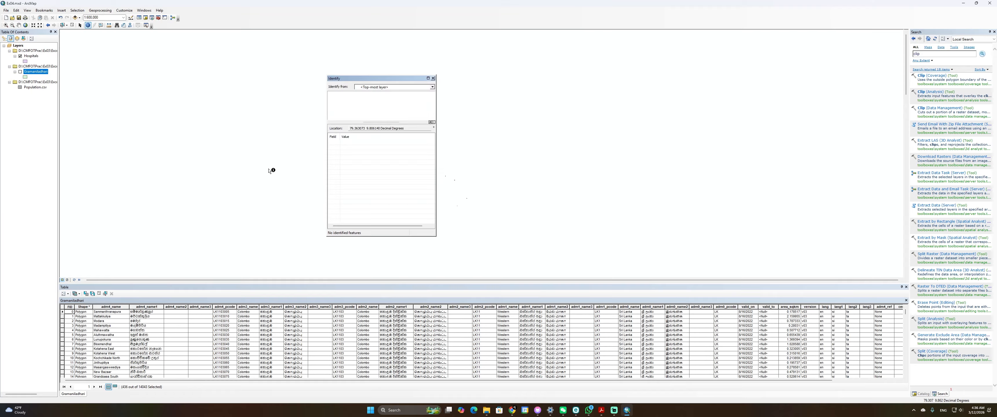
click(433, 78)
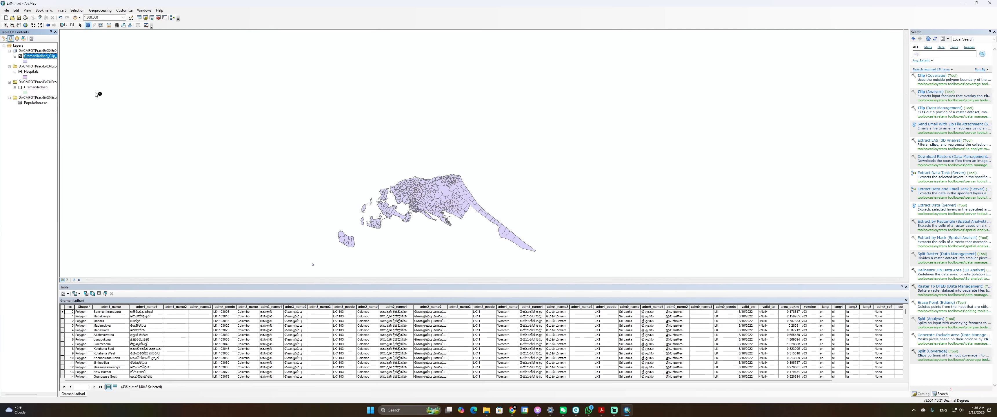
scroll(450, 261, down, 3)
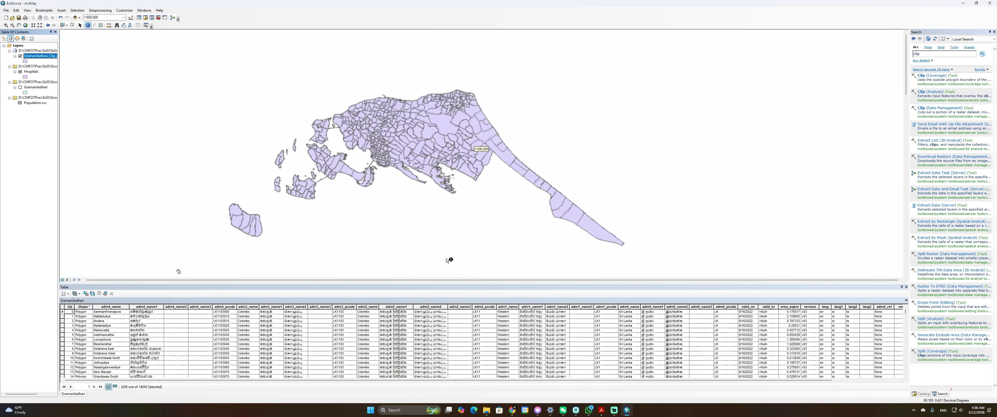
right_click(39, 56)
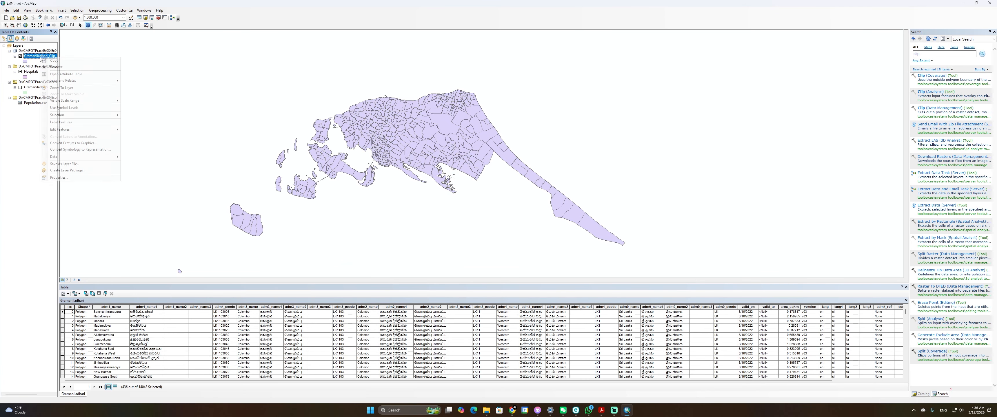
click(59, 91)
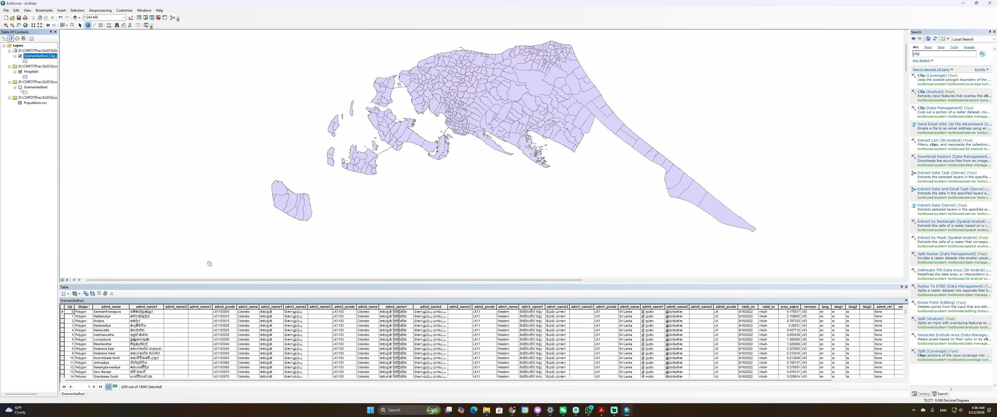
Remove the original Gramaniladhari layer from the map, keeping only its clipped Jaffna version
right_click(41, 83)
click(55, 86)
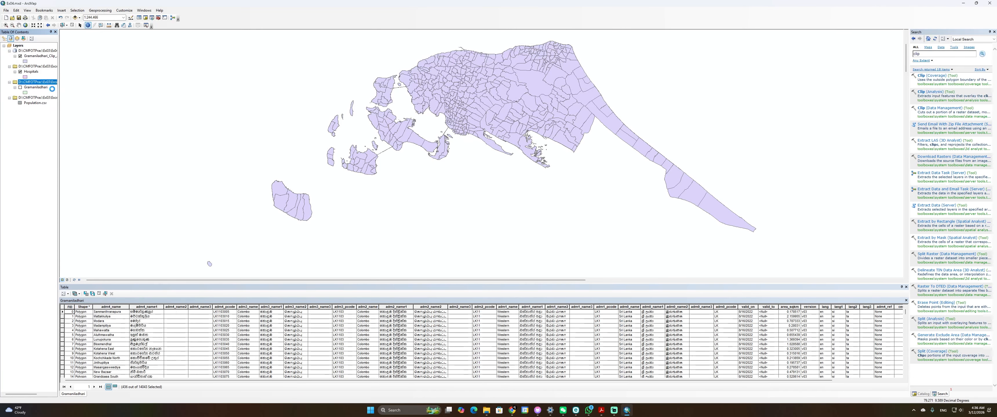
click(41, 68)
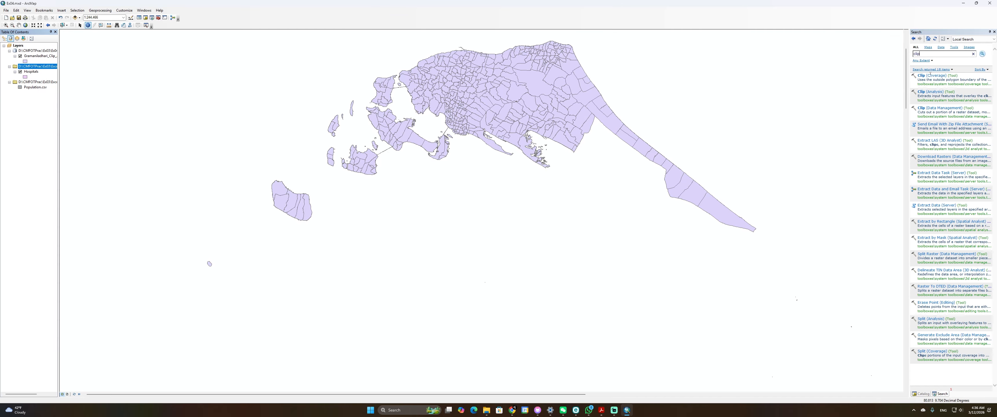
Start another Clip (Analysis) with Hospitals as input features and Gramaniladhari_Clip_Jaffna as clip features
click(926, 93)
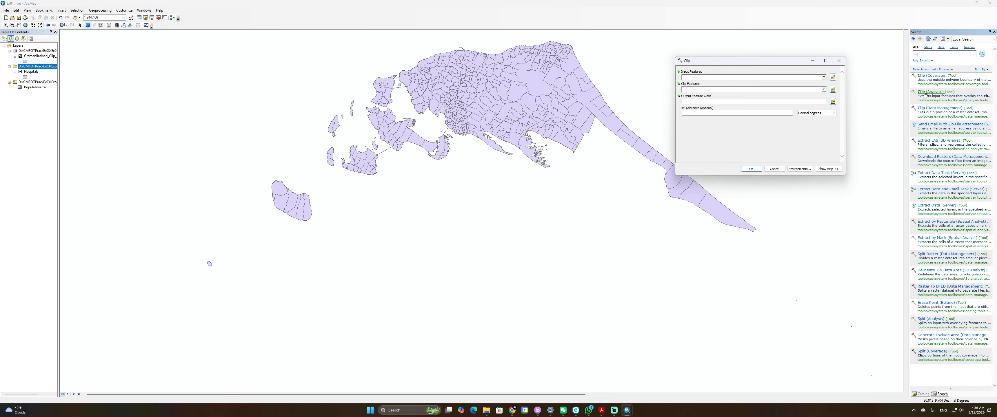
click(824, 77)
click(704, 92)
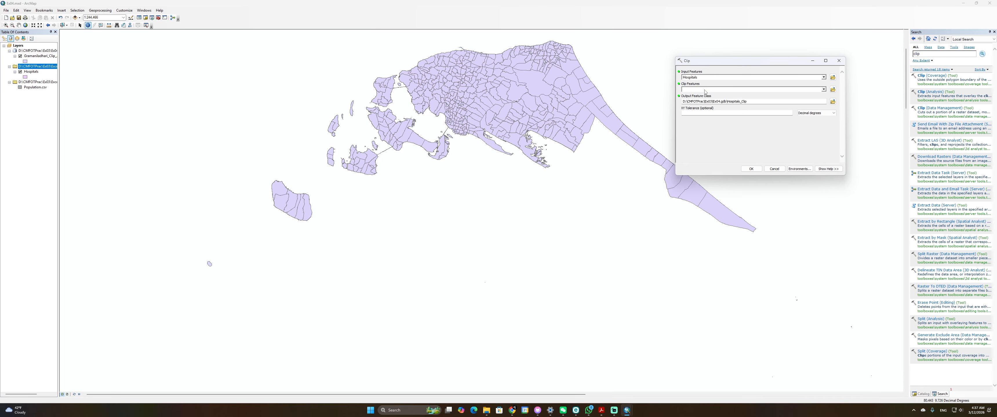
click(824, 89)
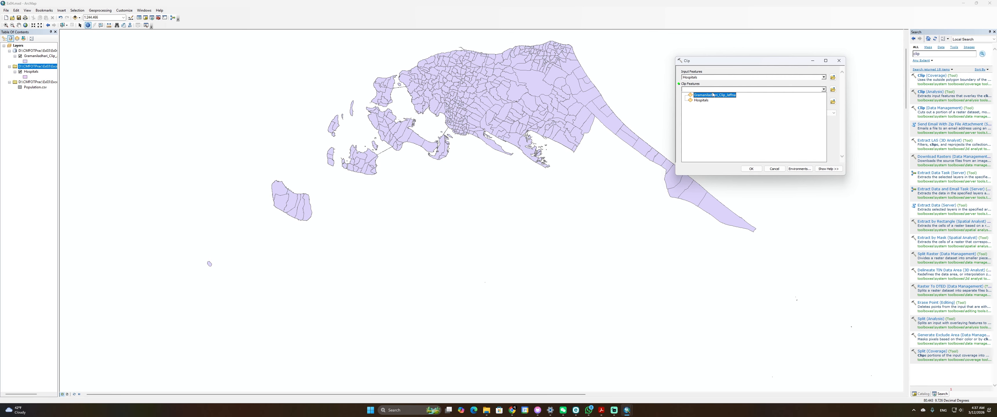
click(703, 96)
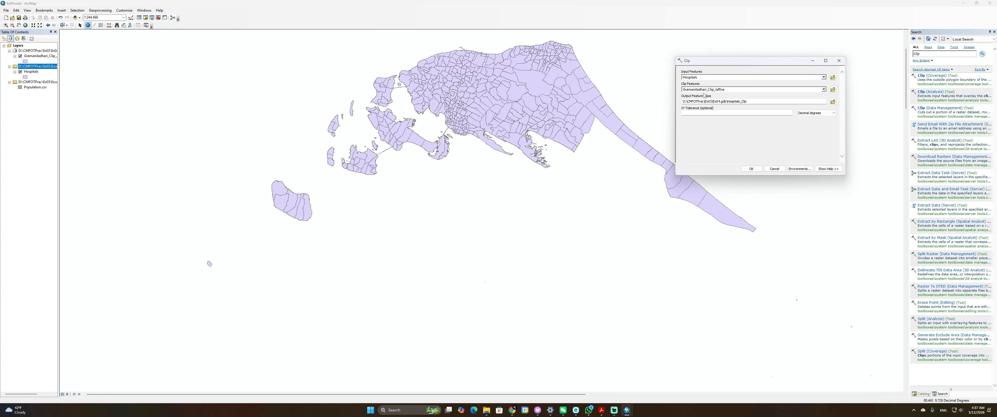
Name the output feature class Hospitals_Clip_Jaffna and run the clip
click(740, 101)
drag(727, 102, 747, 101)
click(750, 103)
click(751, 168)
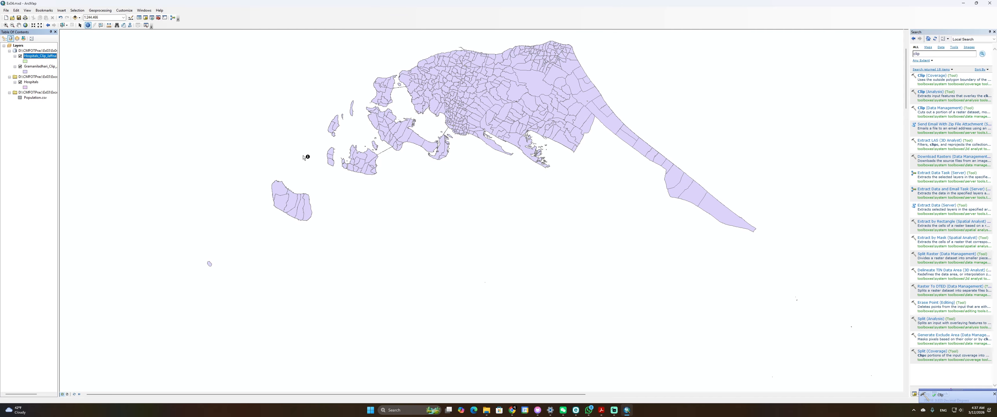
Open the attribute tables of Hospitals and Hospitals_Clip_Jaffna to compare their record counts
click(20, 83)
click(20, 83)
click(21, 82)
right_click(29, 83)
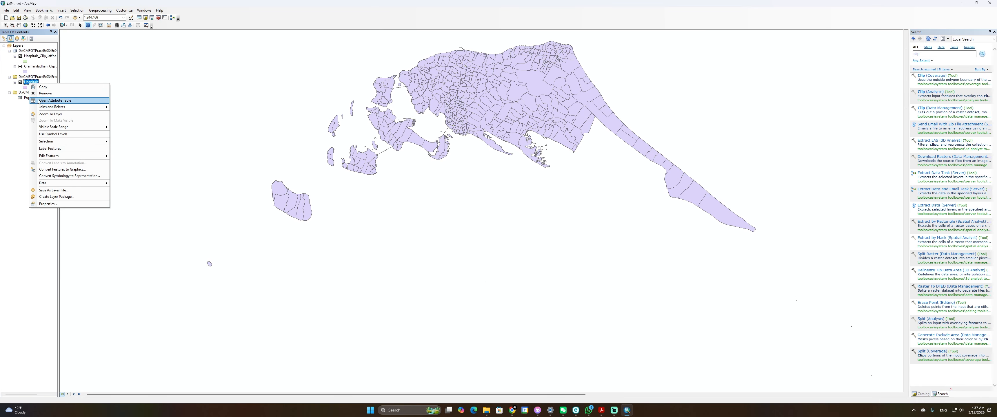
click(40, 102)
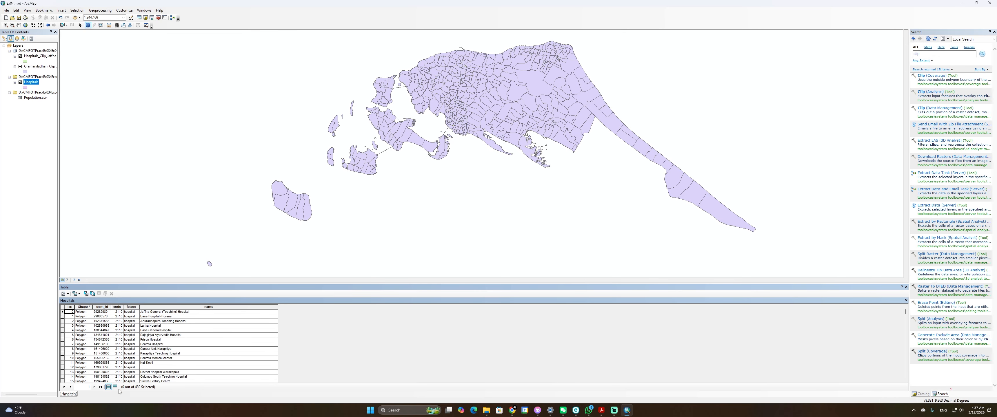
right_click(47, 56)
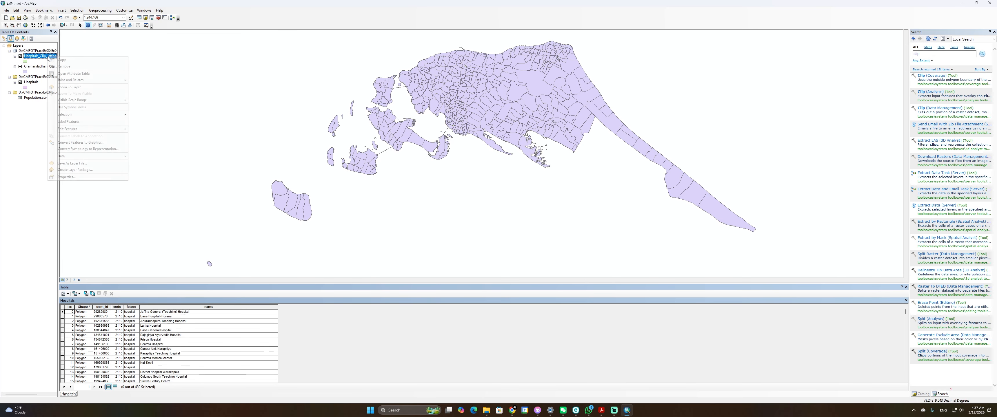
click(63, 75)
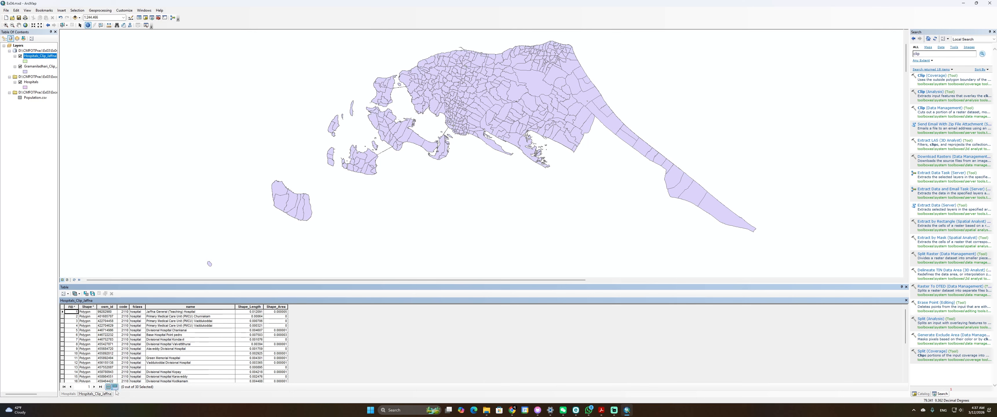
Remove the original Hospitals layer from the map, keeping the clipped one
right_click(43, 77)
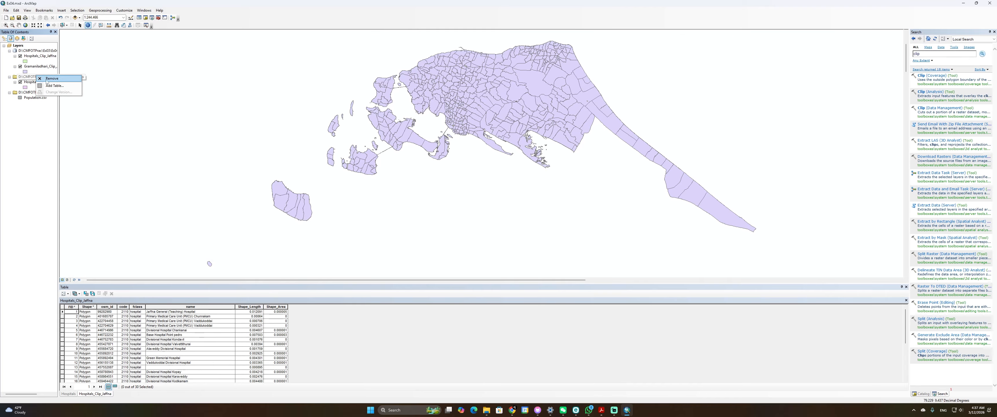
click(46, 80)
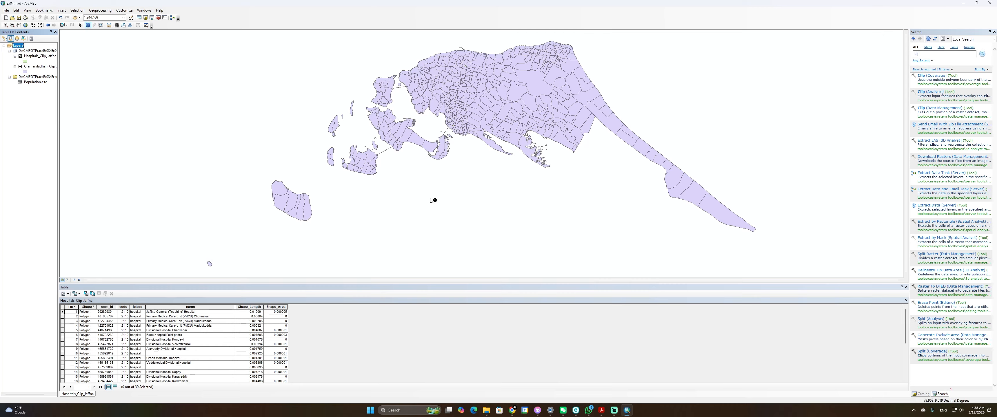
Open the Population.csv table to examine its coordinate and density fields
click(32, 83)
right_click(34, 82)
click(52, 87)
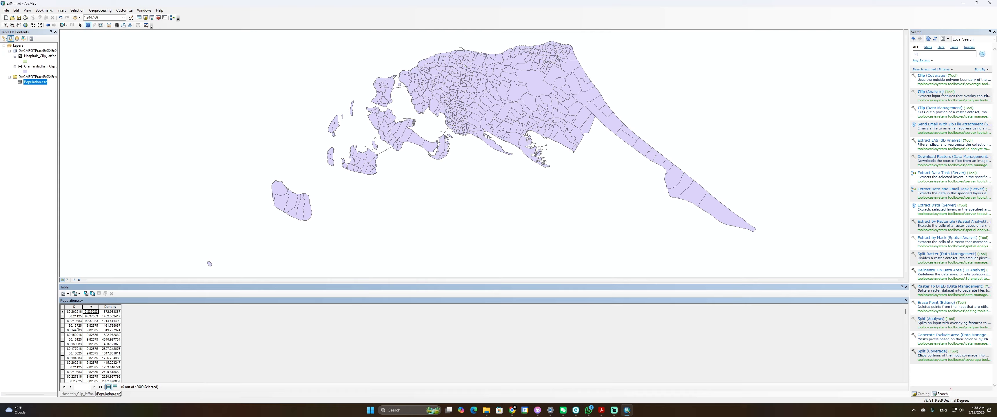
key(F1)
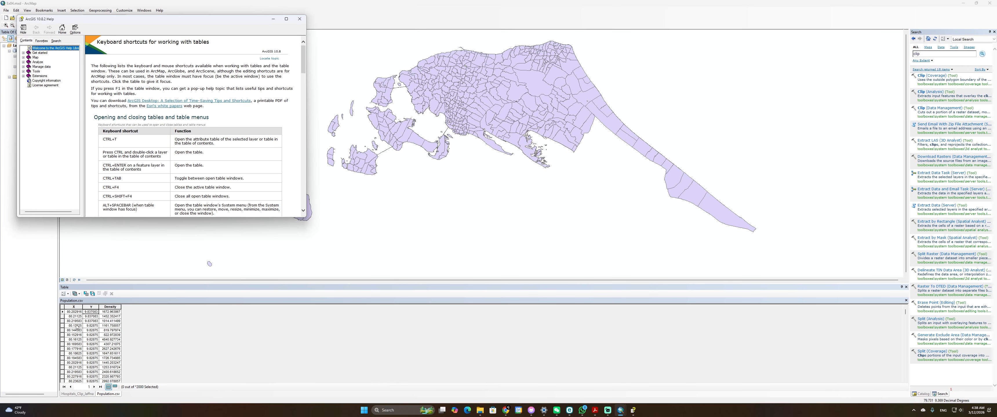
click(52, 349)
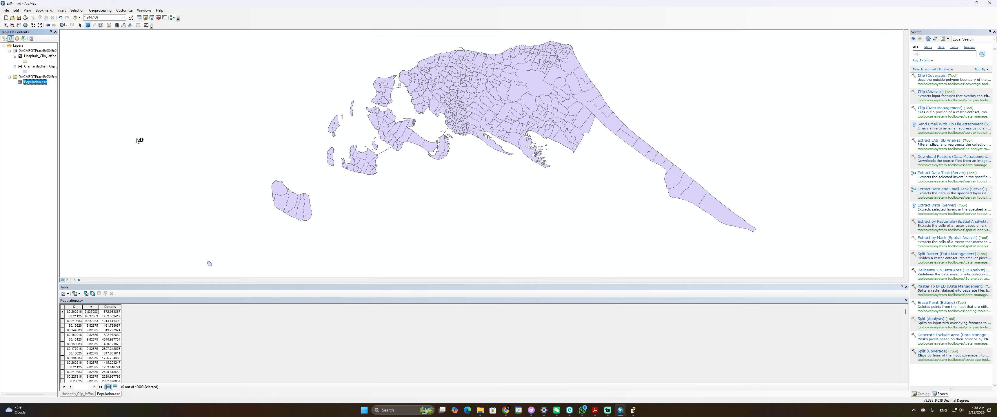
Display the Population.csv table as XY points using X and Y as coordinate fields and no Z field
right_click(35, 82)
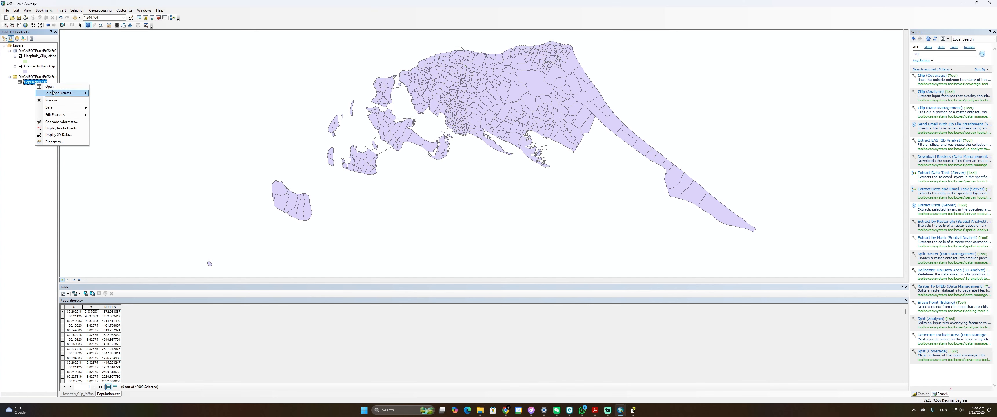
click(62, 135)
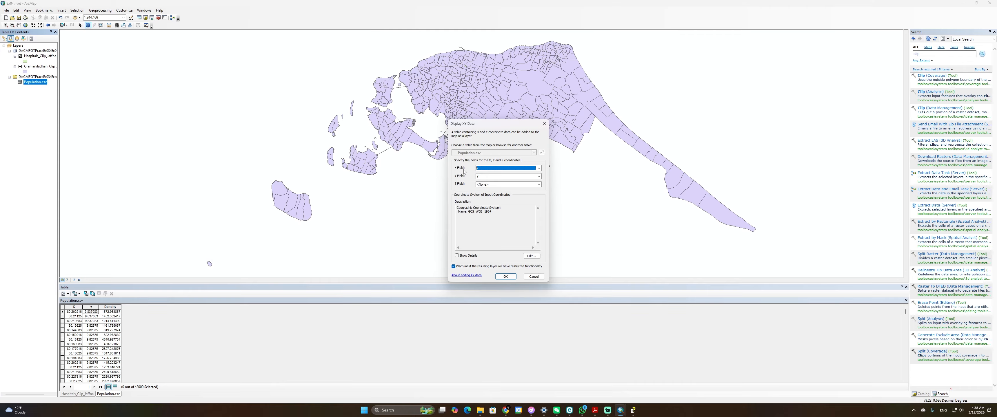
click(535, 168)
click(534, 170)
click(539, 176)
click(491, 185)
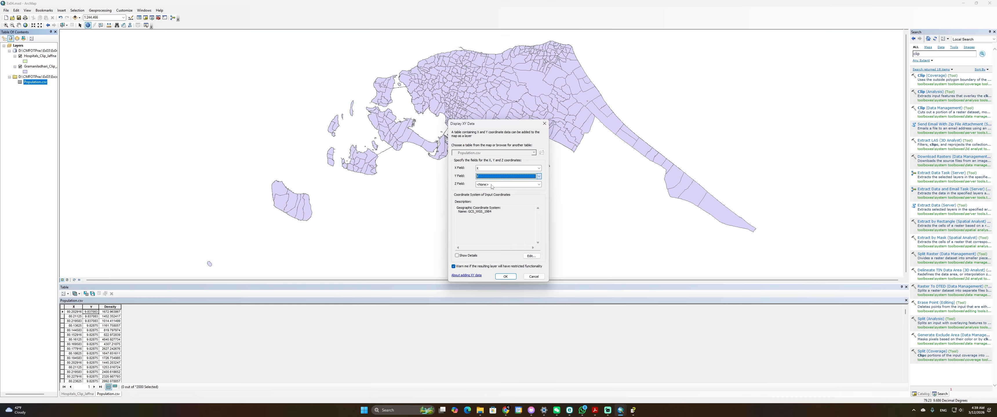
click(527, 185)
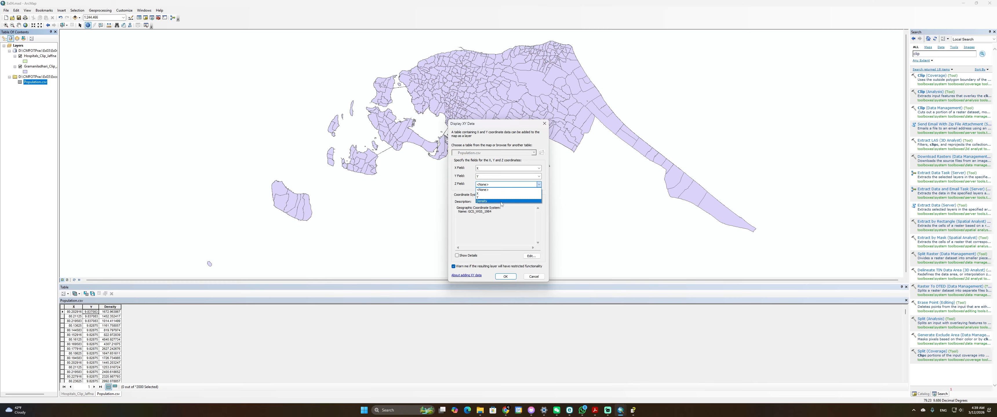
click(505, 191)
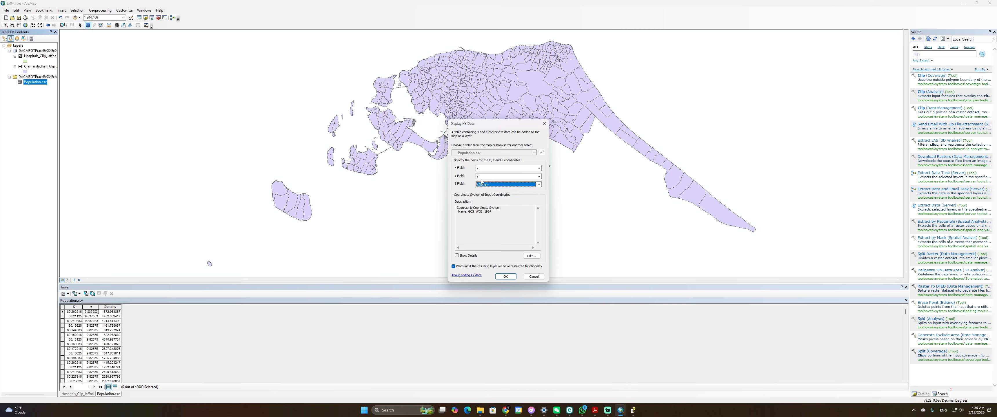
click(504, 276)
click(519, 235)
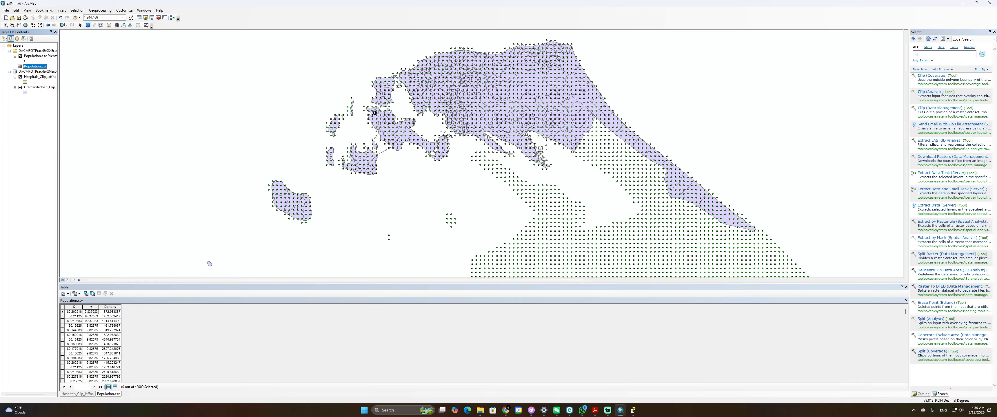
Identify features on the map to examine the attributes of a Grama Niladhari division and a population point
click(405, 76)
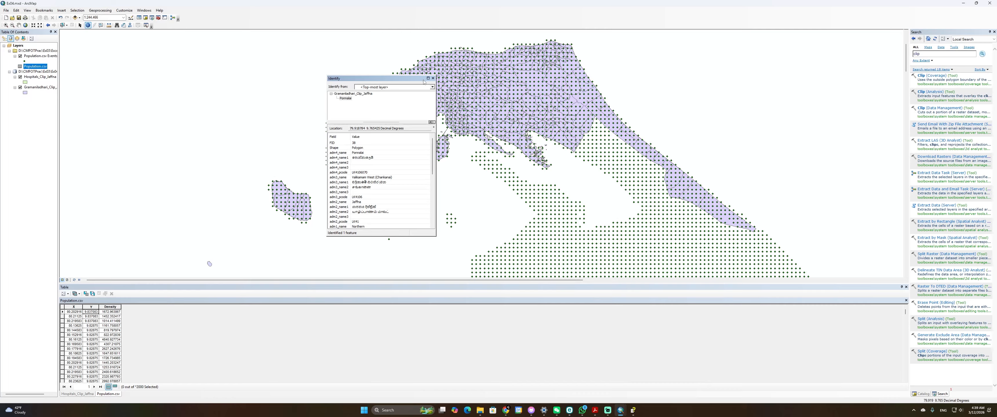
click(432, 78)
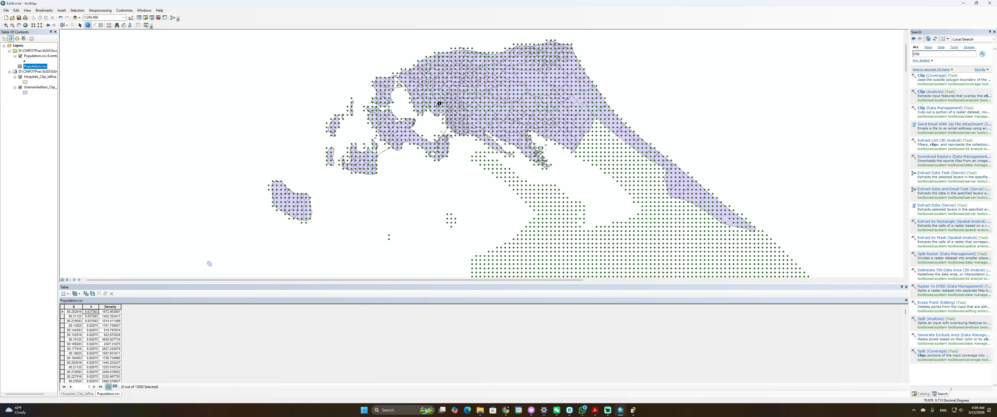
click(435, 102)
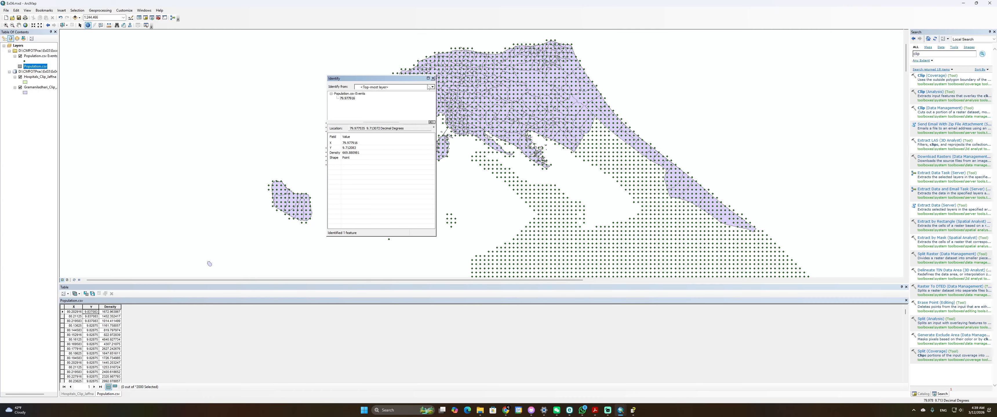
click(433, 78)
drag(484, 203, 369, 136)
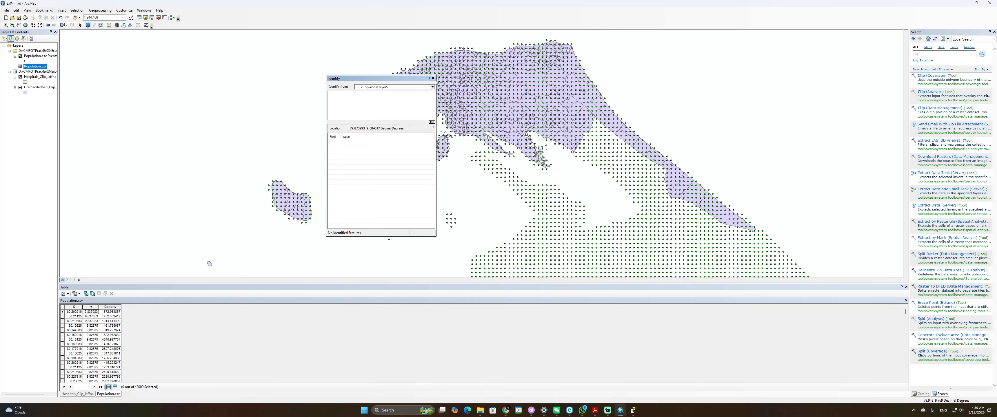
click(433, 78)
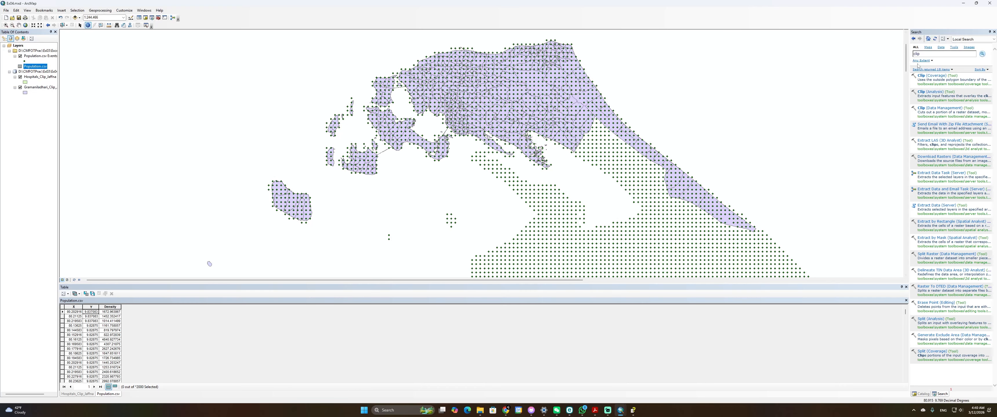
Clip Population.csv Events to the clipped Grama Niladhari layer, naming the output Population_Clip_Jaffna
click(923, 94)
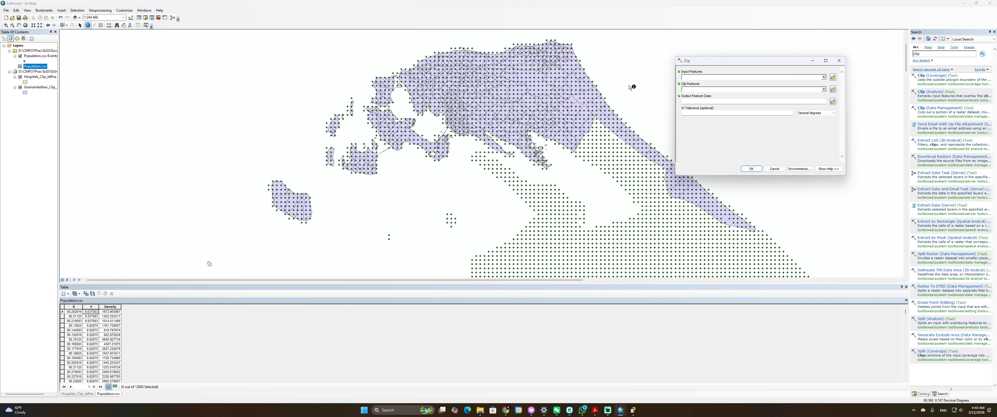
click(823, 78)
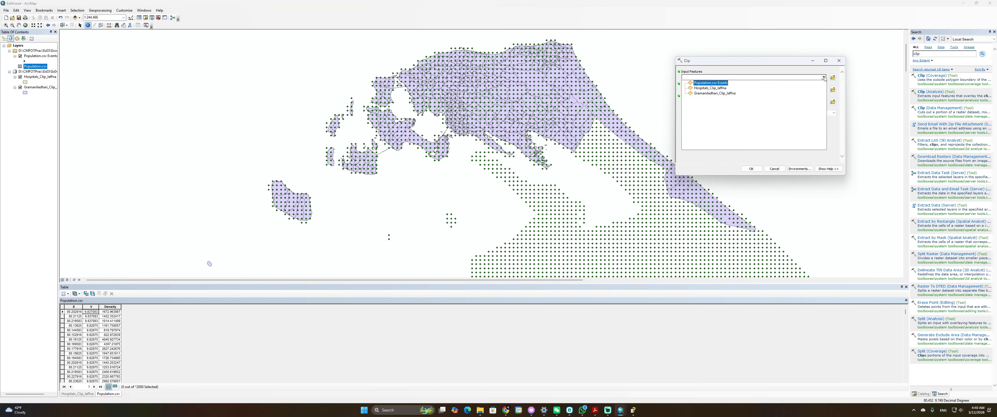
click(706, 83)
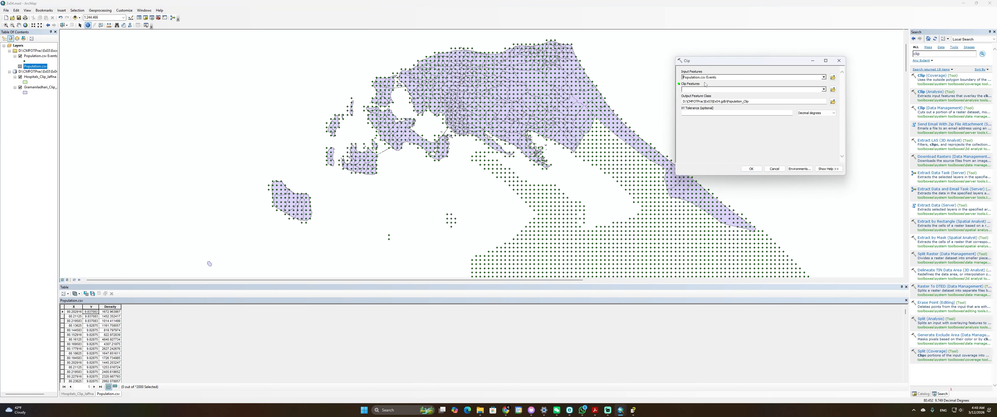
click(824, 90)
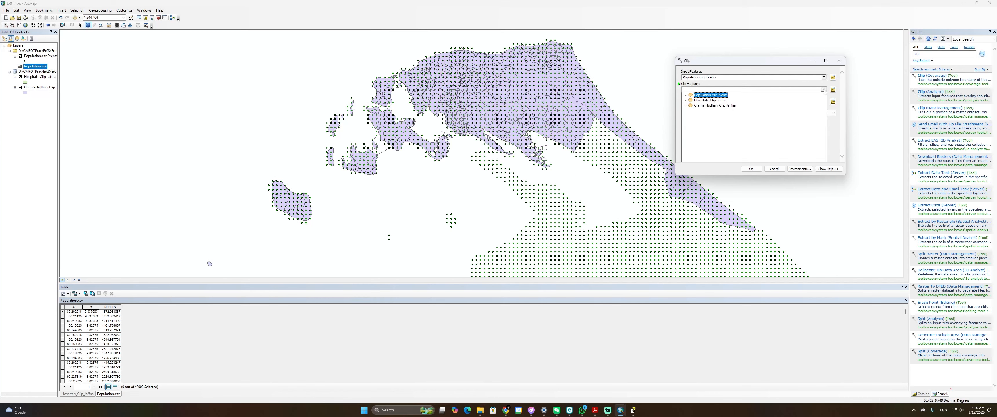
click(715, 106)
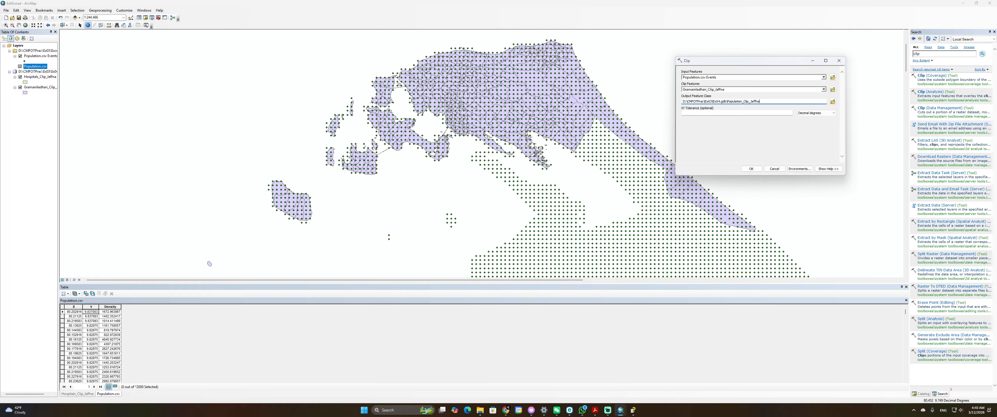
click(752, 169)
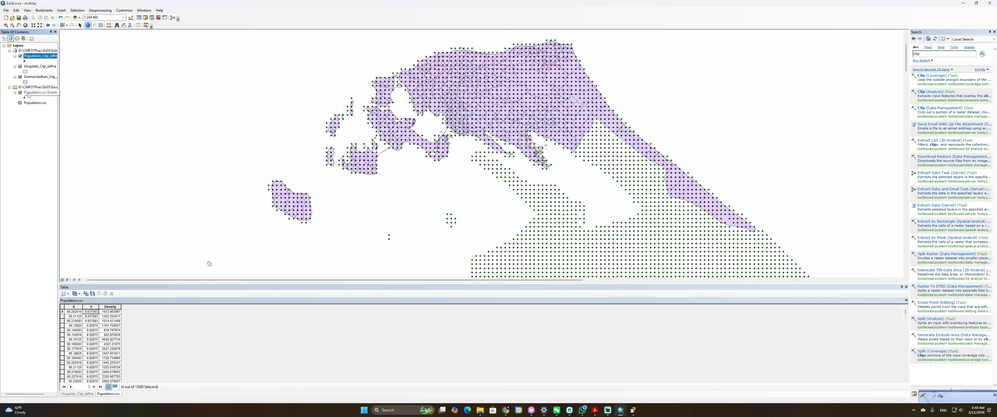
Remove the Population.csv Events layer and the Population.csv table from the map
right_click(35, 94)
click(49, 102)
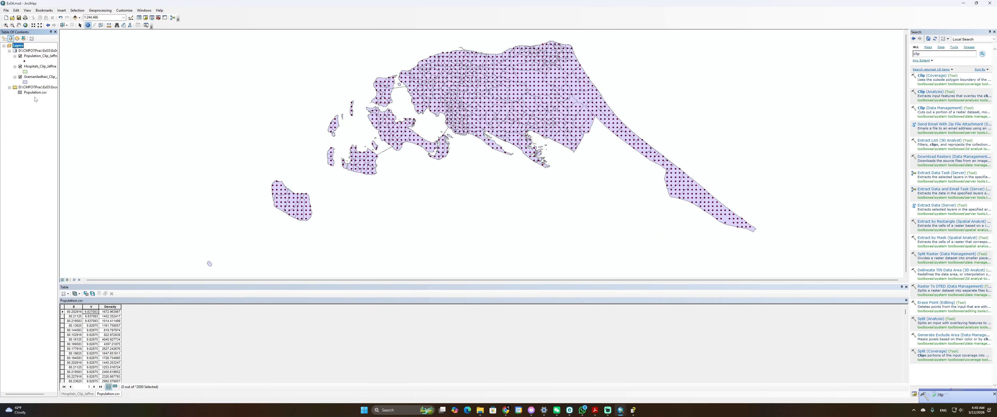
right_click(36, 92)
click(51, 111)
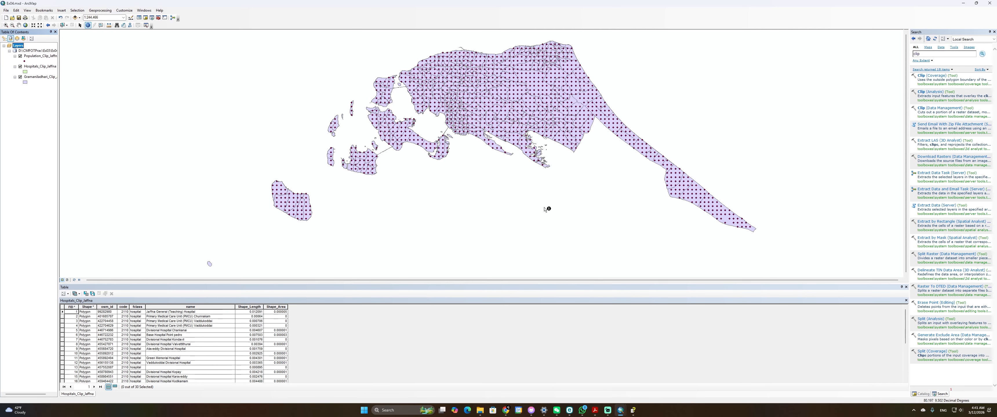
Search for "spatial join" and open the Spatial Join analysis tool
key(alt+Tab)
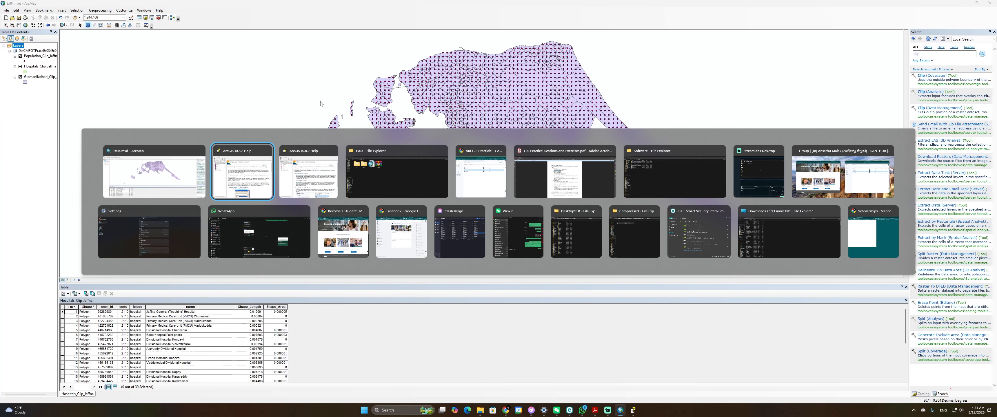
click(930, 53)
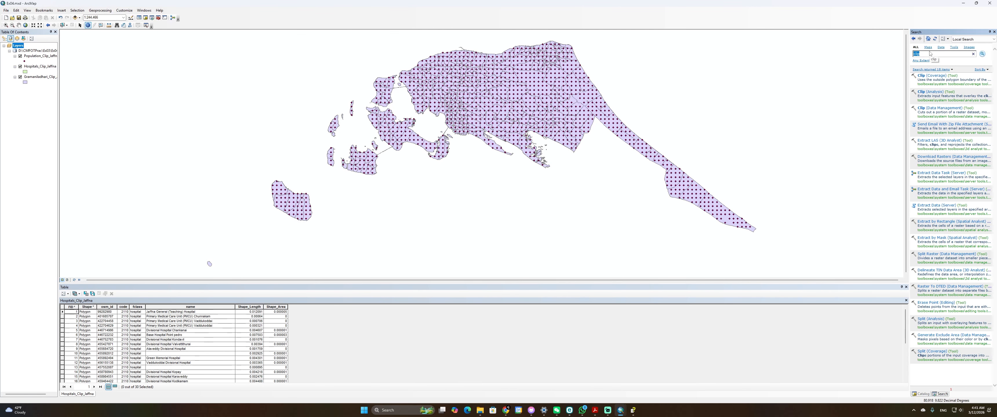
text(spatial join)
key(Return)
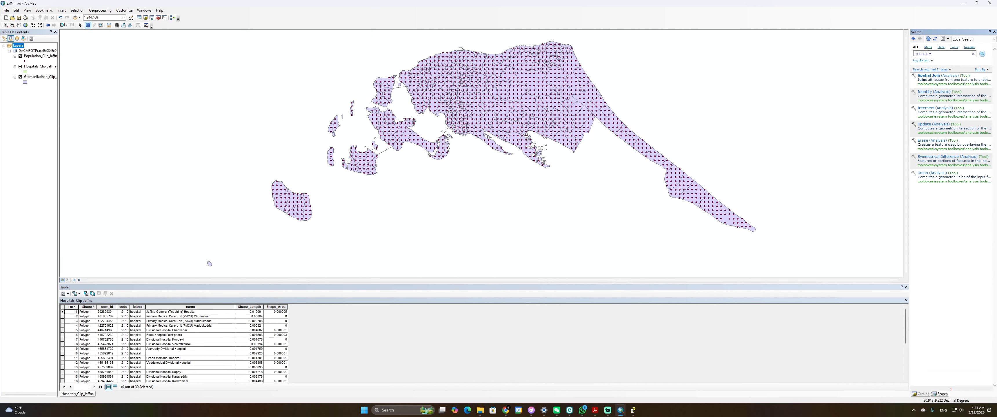
click(928, 76)
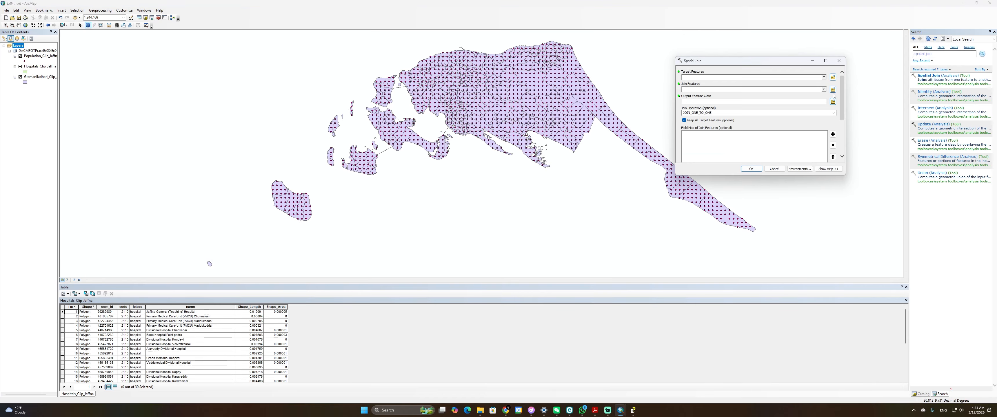
Set the clipped Grama Niladhari layer as the target features and Population_Clip_Jaffna as the join features
click(824, 77)
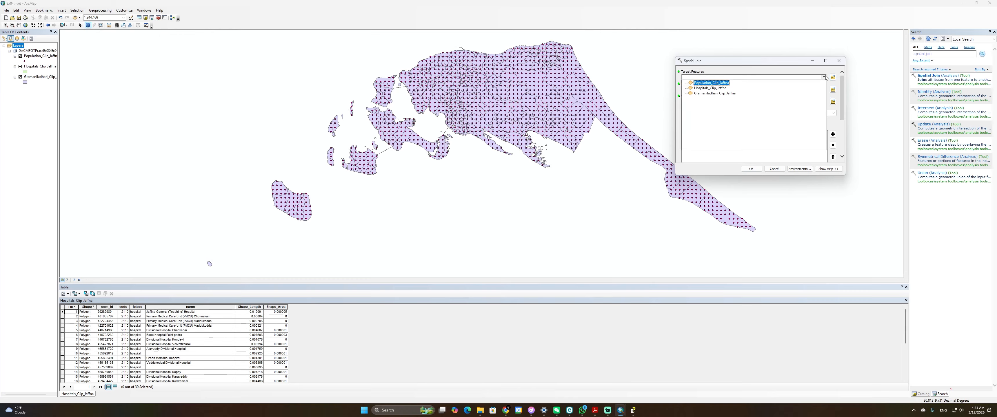
click(711, 94)
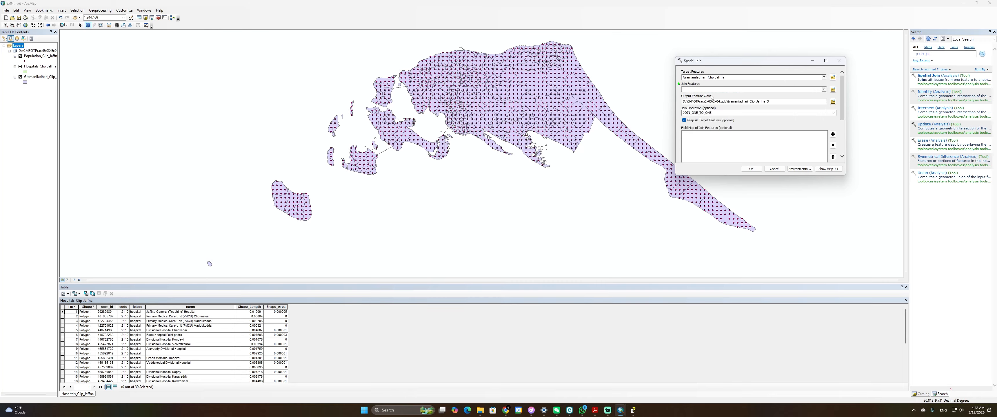
click(824, 90)
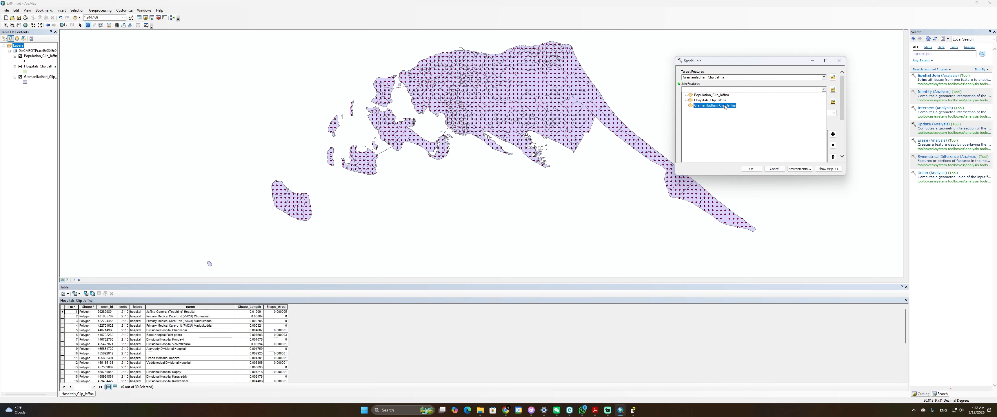
click(713, 96)
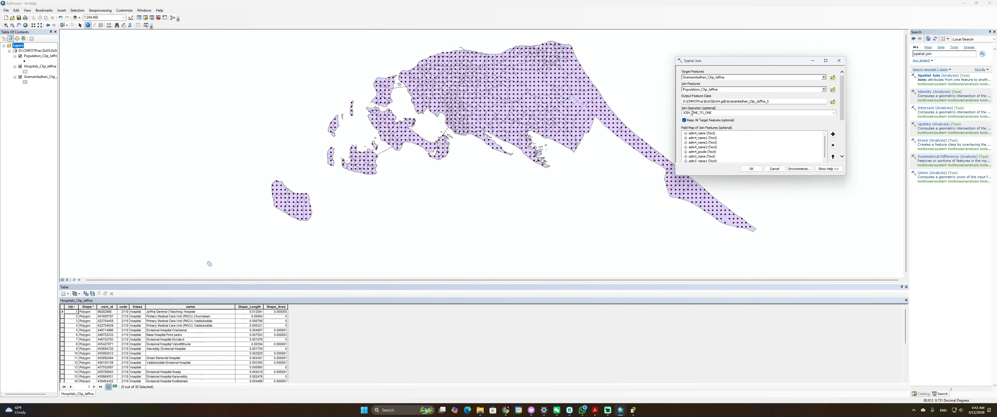
Name the spatial join's output feature class Gramaniladhari_Join_Population
click(742, 101)
mouse_move(750, 101)
mouse_down()
mouse_move(770, 101)
mouse_move(749, 101)
mouse_up()
text(Join_Populatio)
Examine the fields listed in the spatial join's field map and their source entries
click(714, 113)
scroll(739, 146, down, 5)
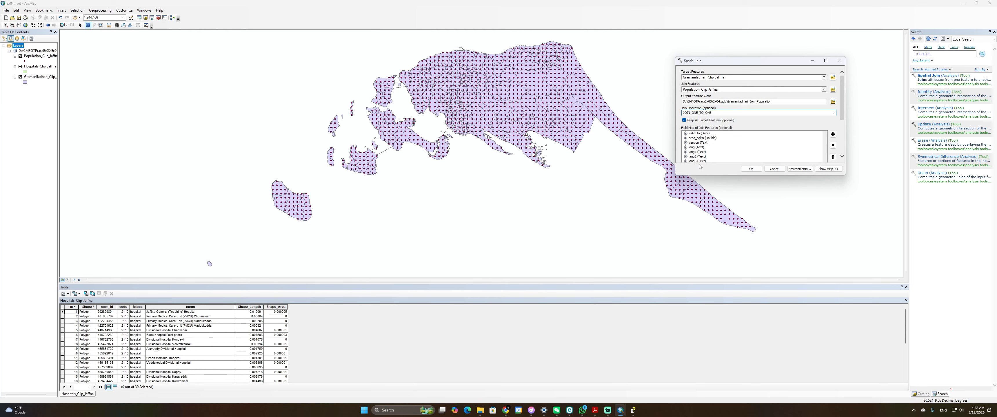
scroll(702, 159, up, 2)
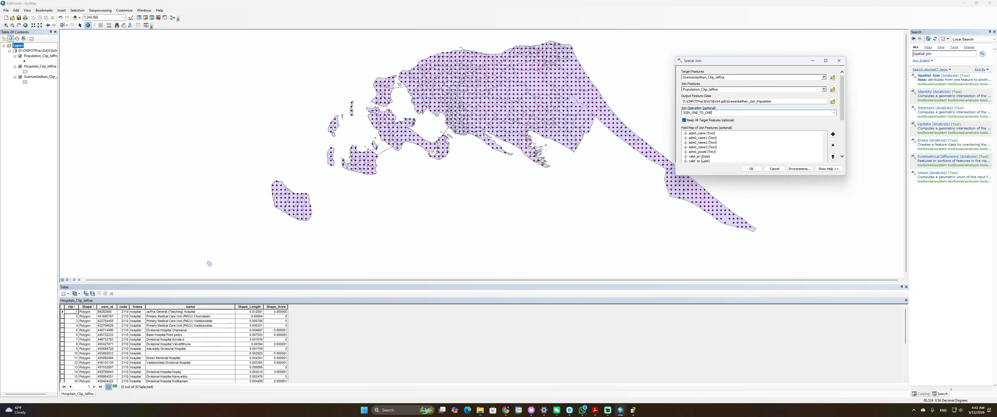
scroll(702, 159, down, 3)
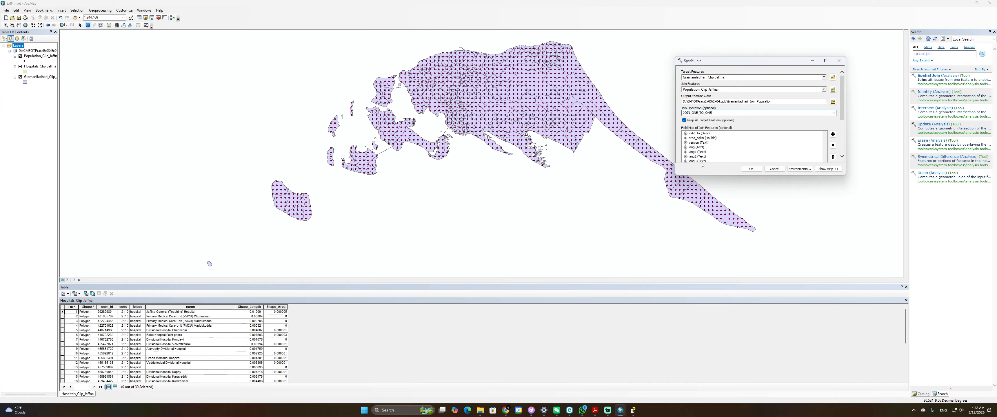
click(686, 152)
click(686, 153)
click(686, 157)
click(686, 157)
scroll(692, 155, down, 5)
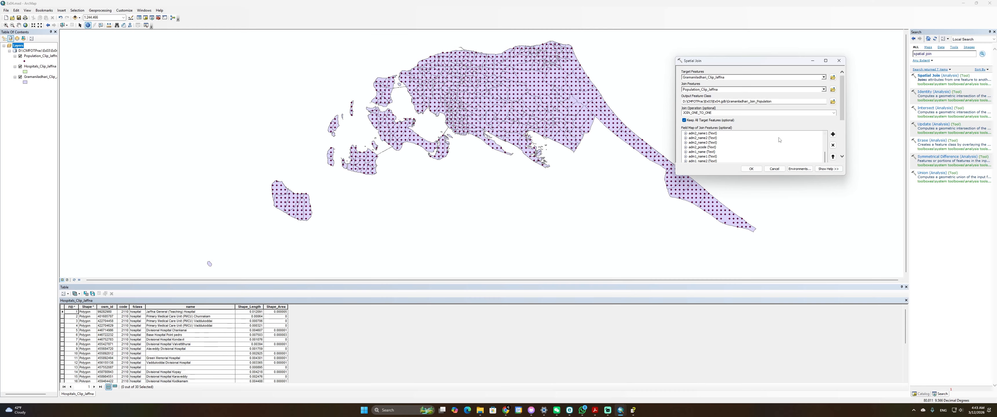
scroll(805, 135, up, 5)
Enlarge the Spatial Join dialog and set the match option to COMPLETELY_CONTAINS
drag(783, 175, 787, 282)
click(834, 209)
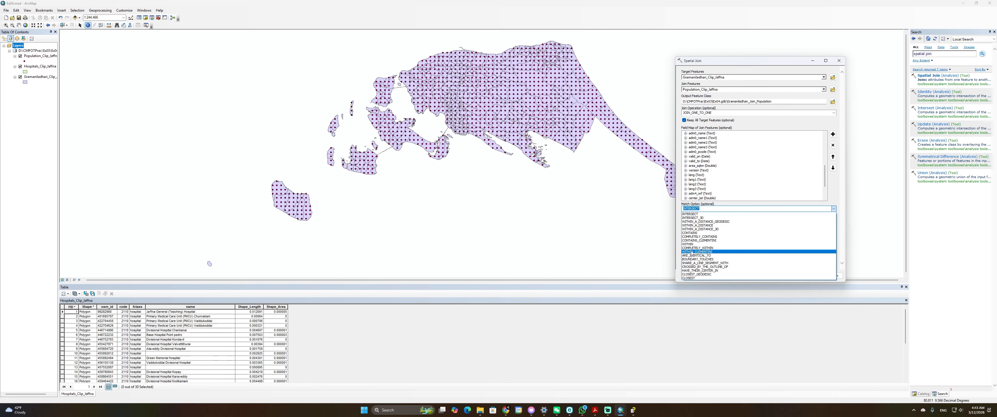
click(700, 237)
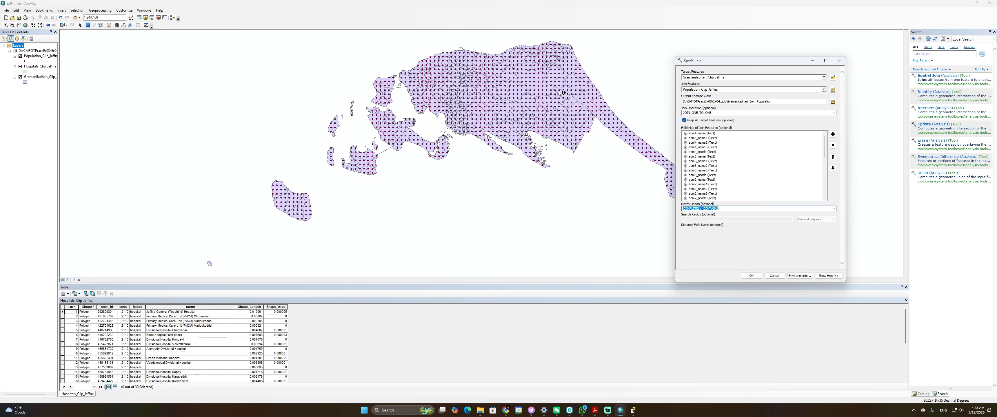
Set the merge rule of the Density field in the field map to Sum and run the spatial join
scroll(734, 195, down, 10)
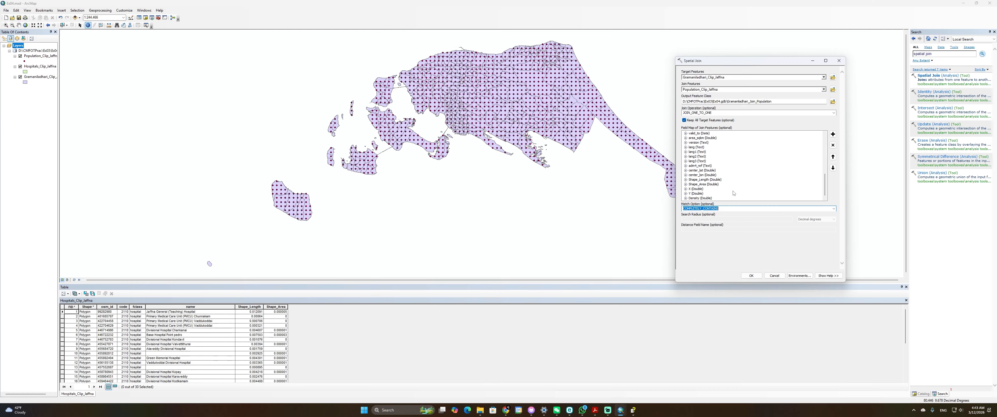
click(686, 199)
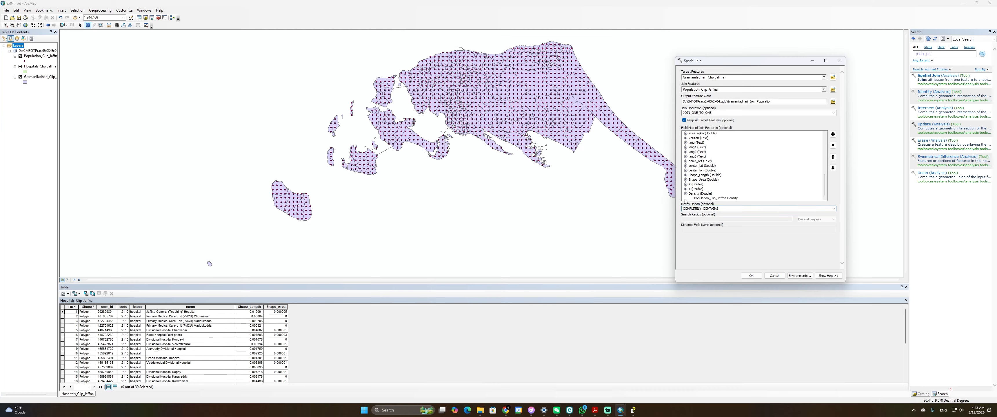
right_click(707, 195)
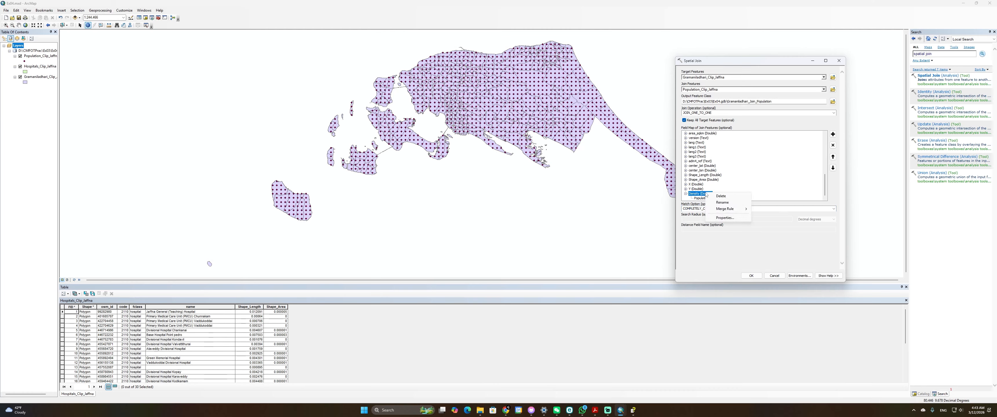
mouse_move(726, 210)
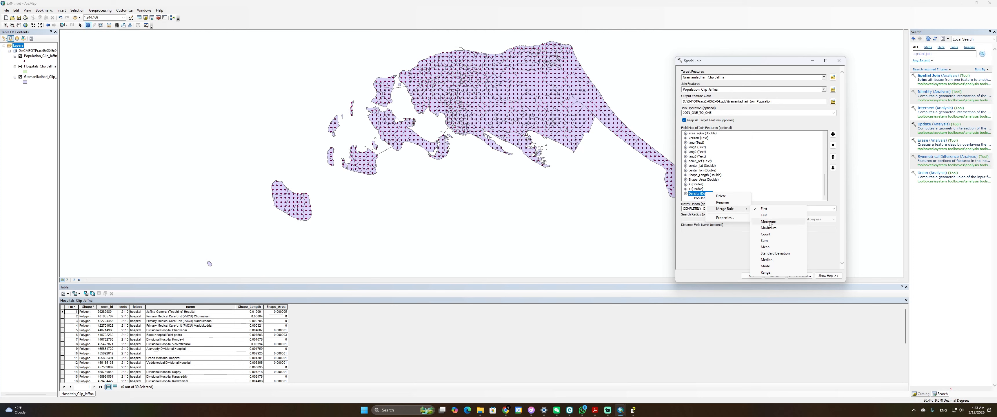
click(765, 241)
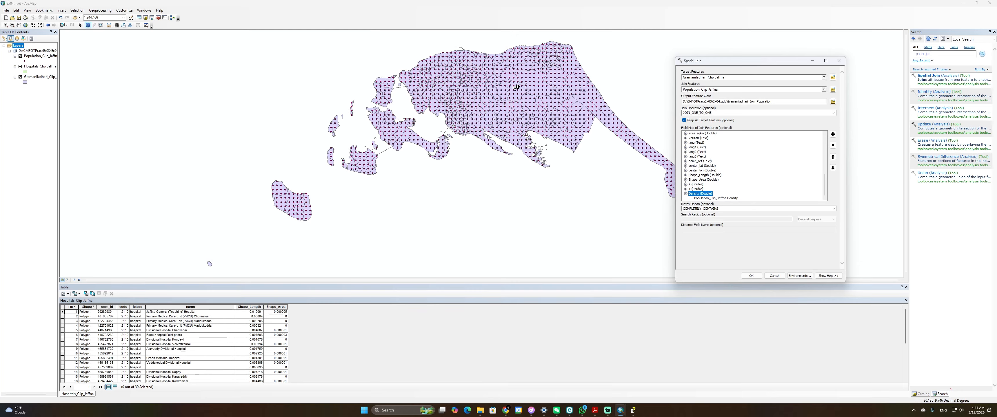
right_click(704, 195)
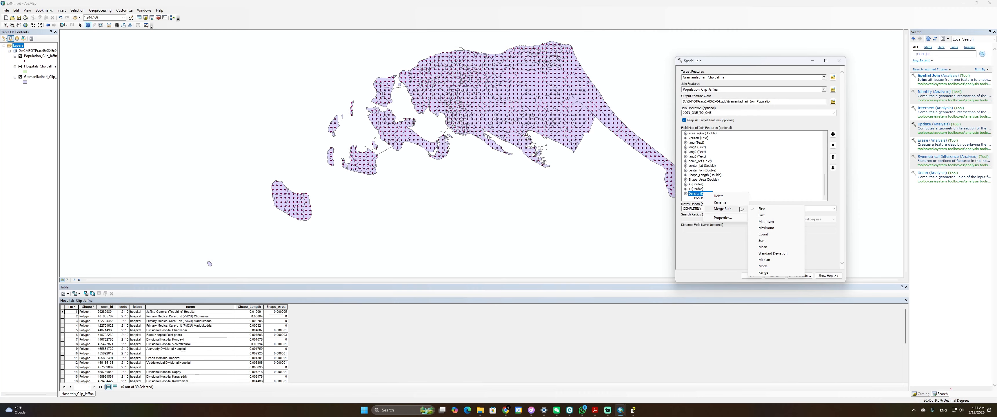
click(761, 241)
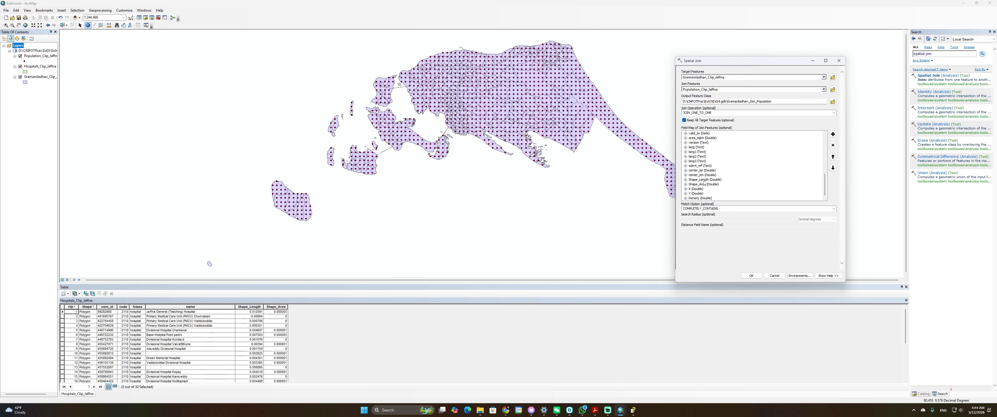
right_click(700, 199)
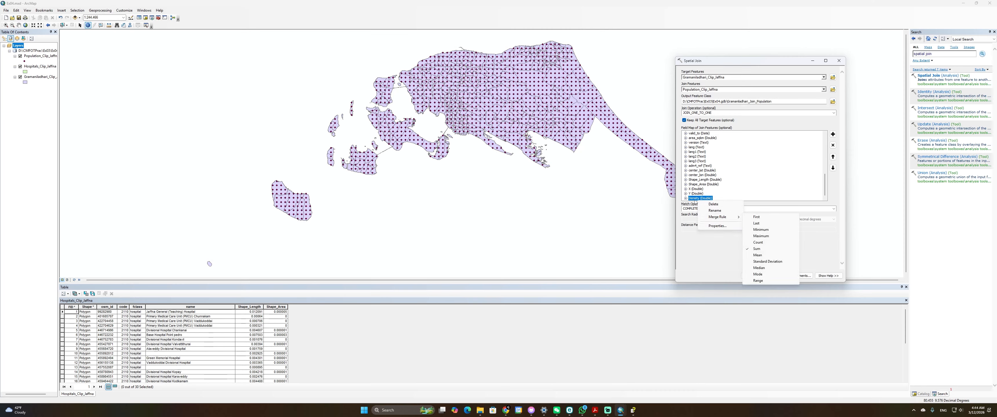
mouse_move(728, 217)
click(792, 250)
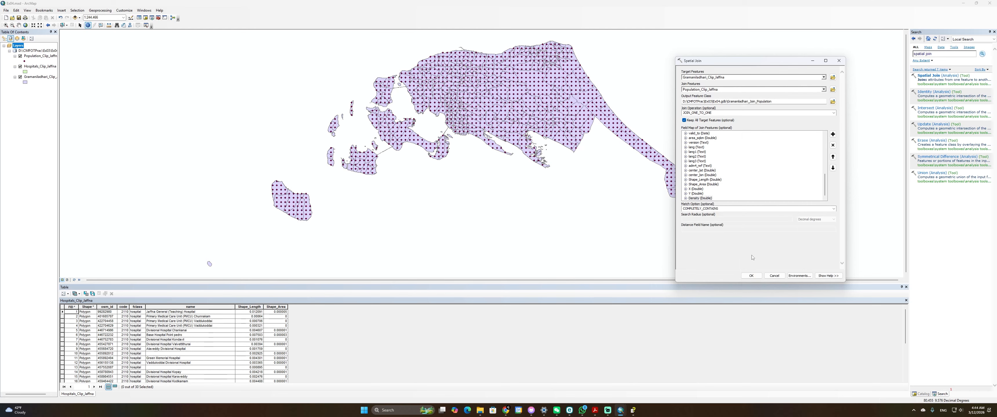
click(751, 276)
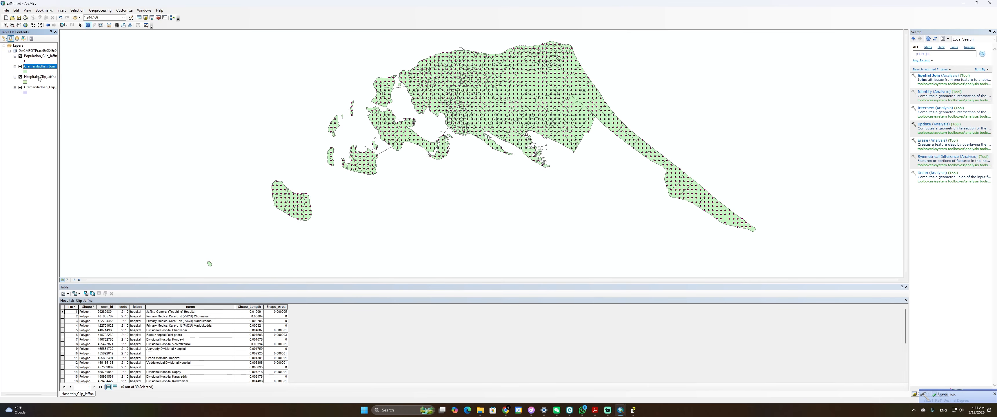
Widen the table of contents to show full layer names and remove the clipped Grama Niladhari layer from the map
click(46, 77)
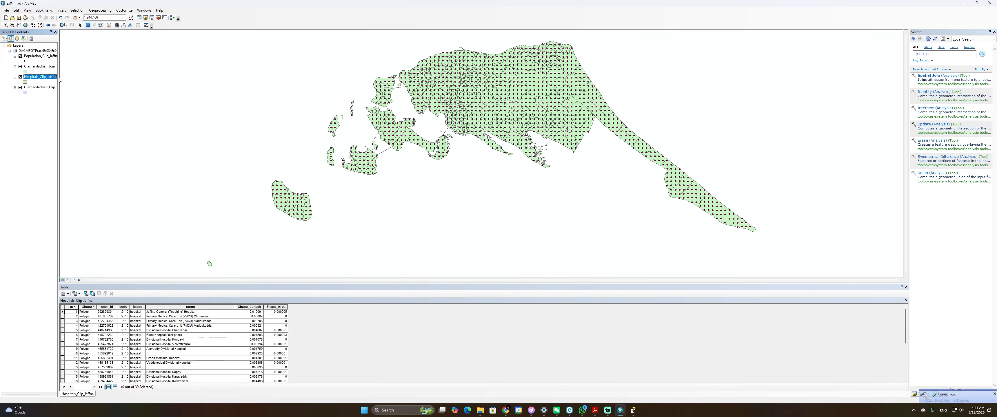
drag(59, 77, 87, 78)
click(44, 87)
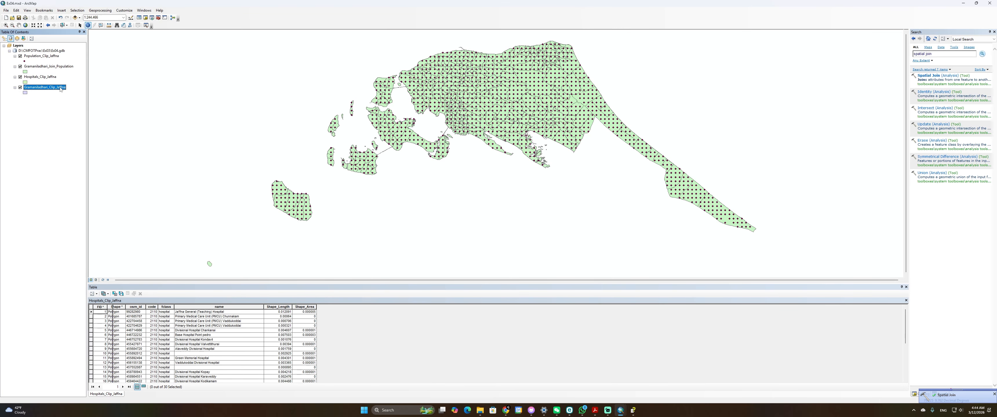
right_click(62, 88)
click(64, 97)
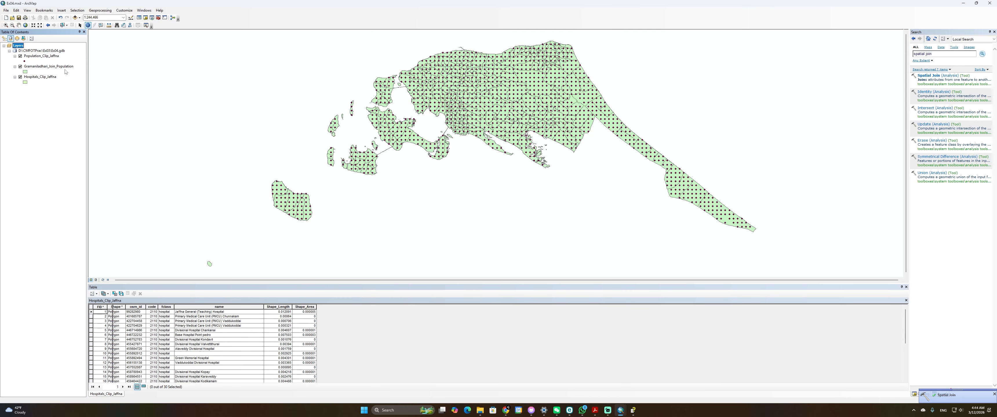
Open the attribute table of the joined Grama Niladhari population layer at its Density column
click(41, 66)
right_click(41, 66)
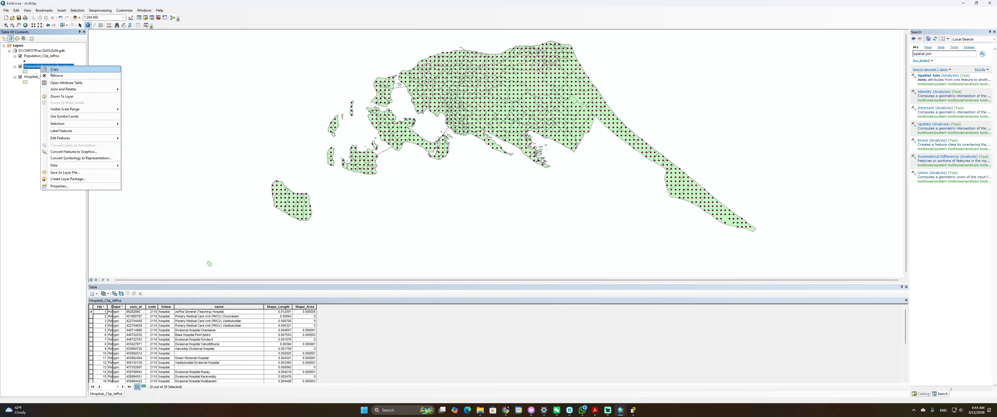
click(67, 83)
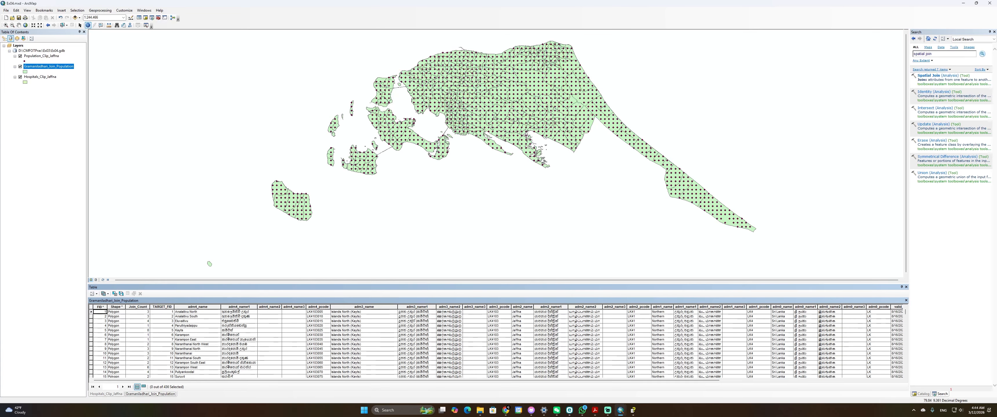
drag(710, 380, 887, 388)
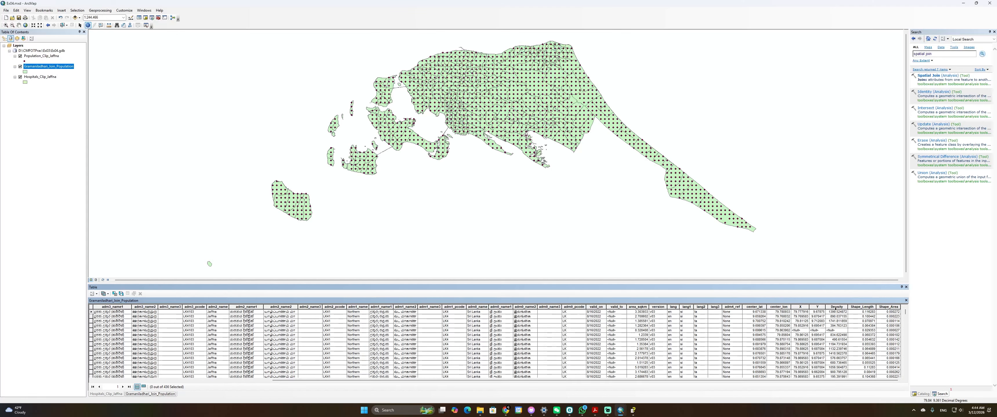
Zoom to the division in the table's first record, identify its attributes down to Density, and clear the selection
click(91, 313)
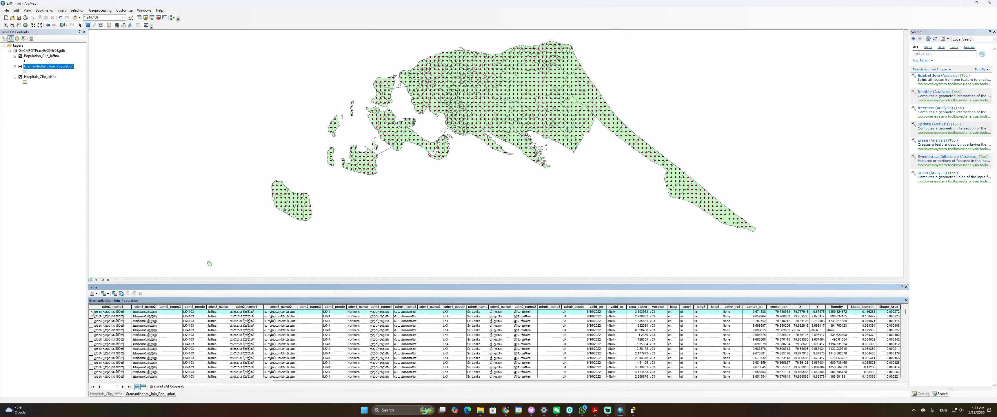
double_click(91, 312)
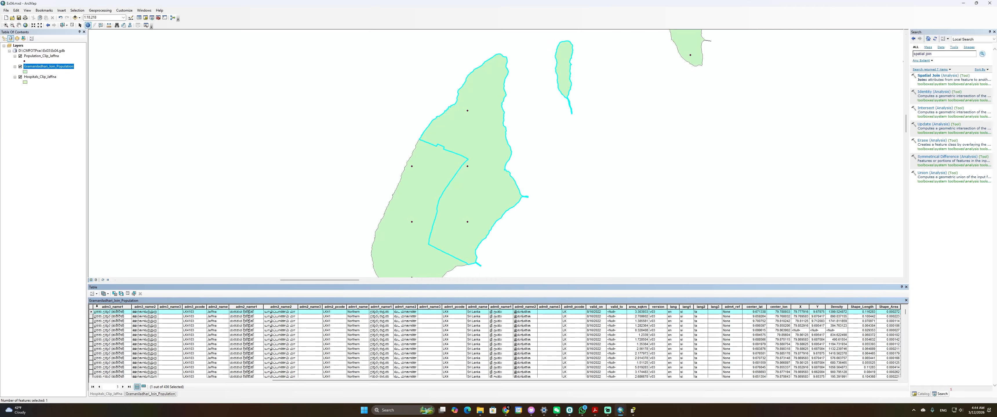
click(483, 199)
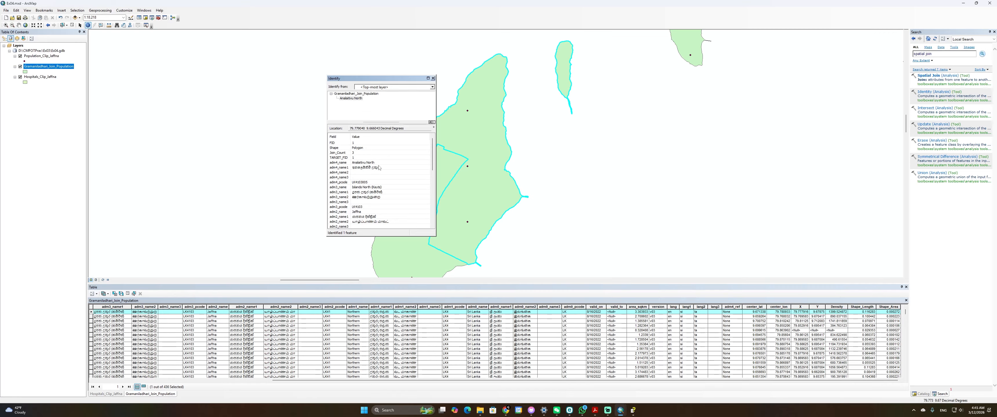
scroll(379, 168, down, 10)
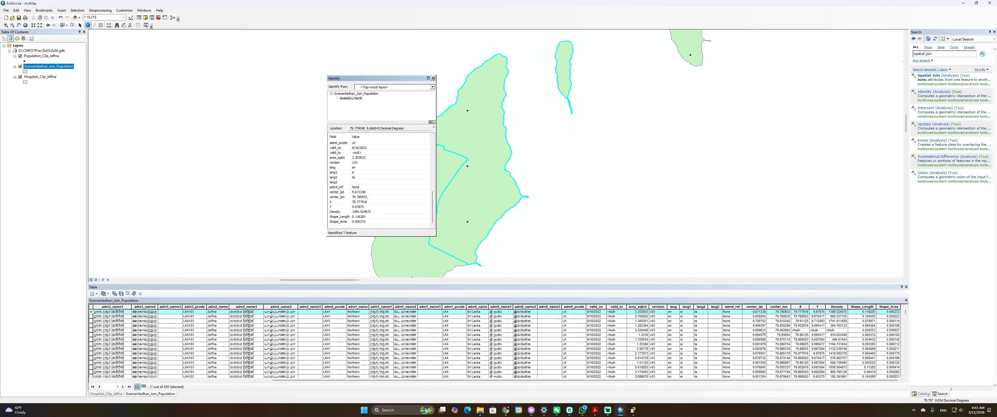
ctrl+click(92, 312)
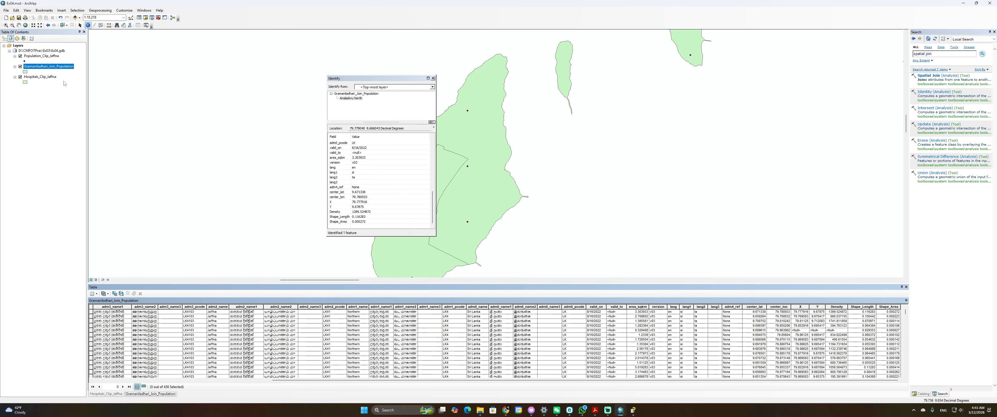
right_click(40, 69)
click(433, 78)
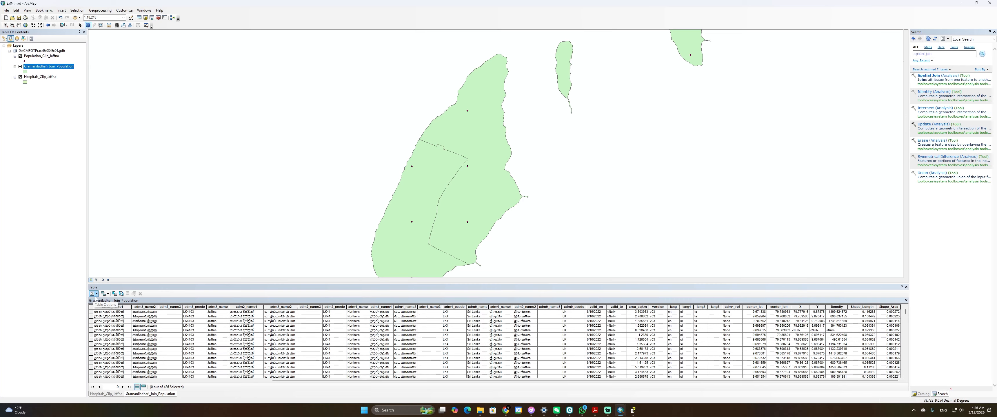
Add a Double field named Pop_Density to the joined population layer's attribute table
click(97, 295)
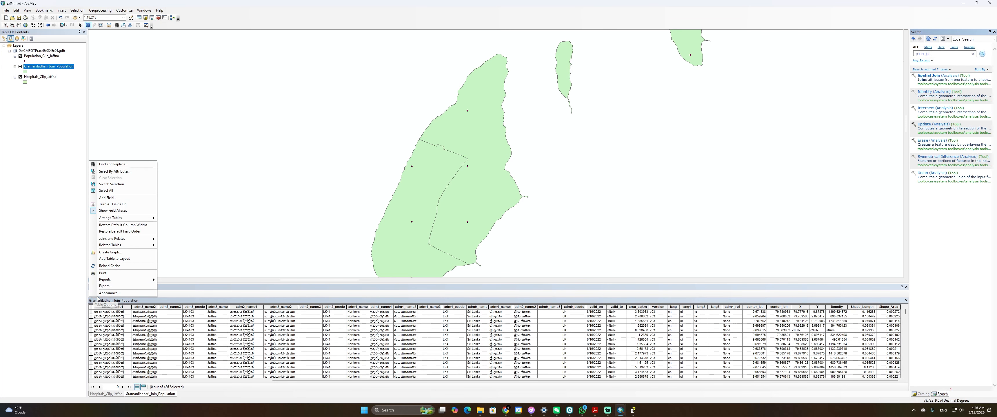
click(118, 198)
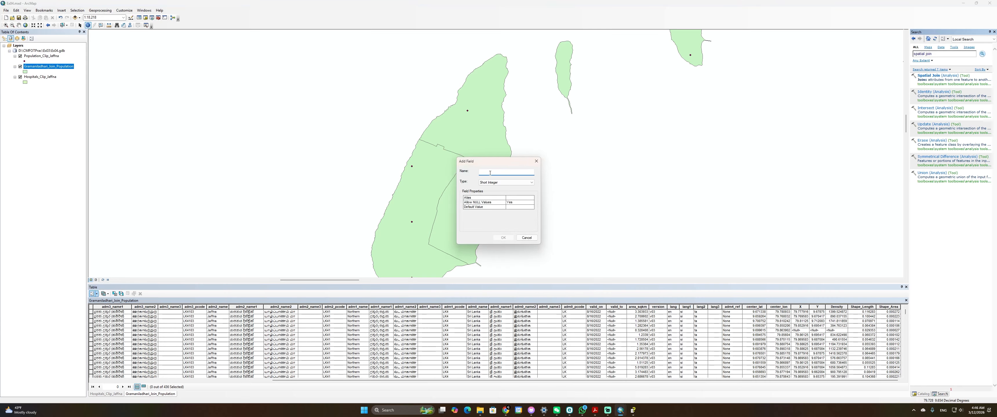
text(Pop_Density)
click(500, 182)
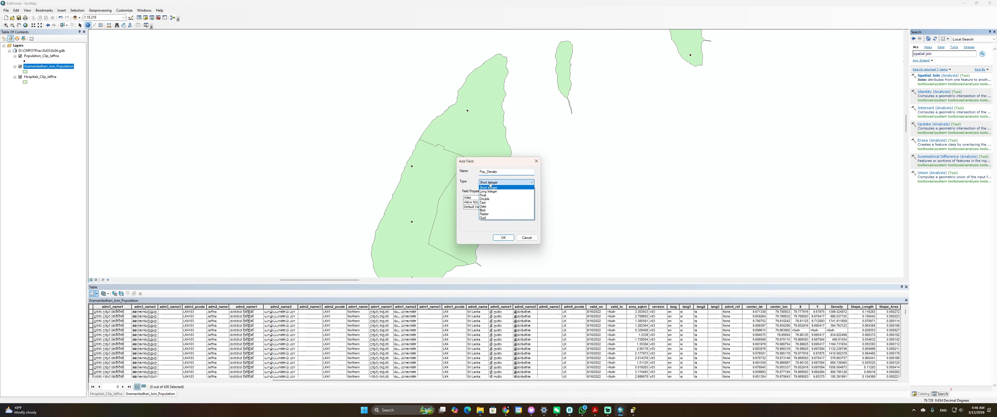
click(494, 200)
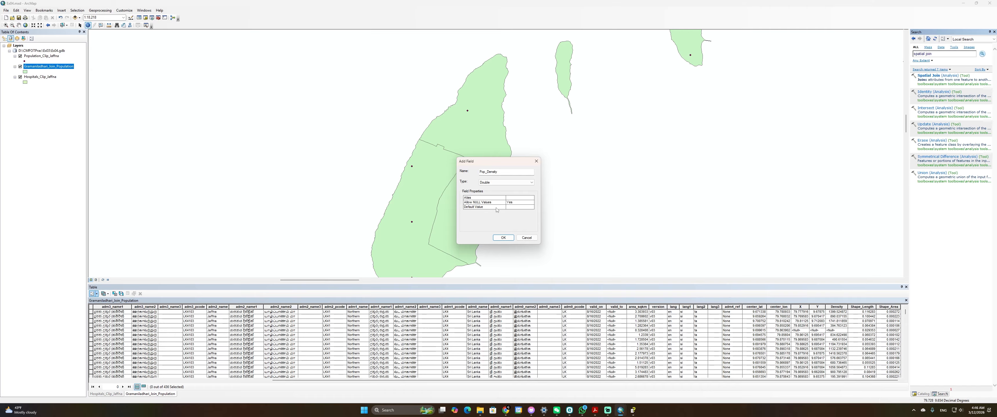
click(504, 238)
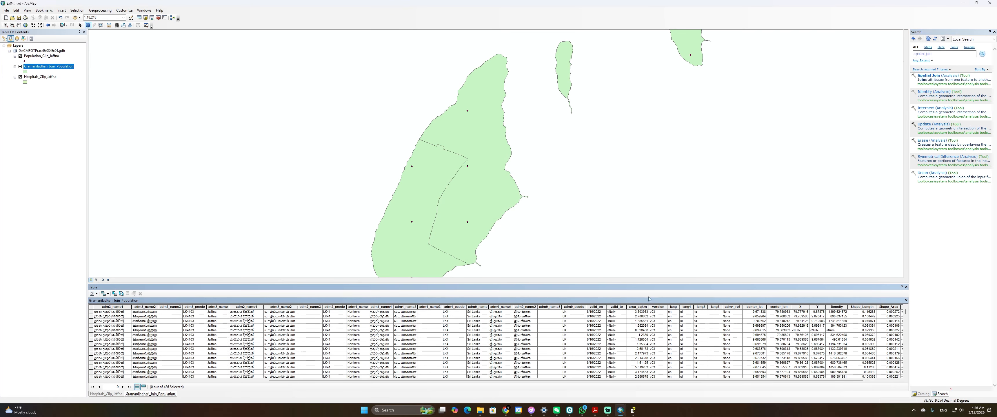
drag(833, 380, 867, 380)
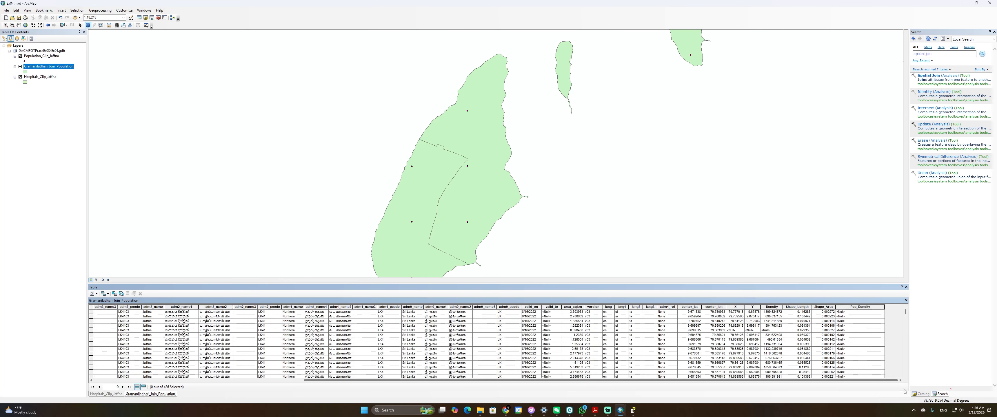
click(860, 307)
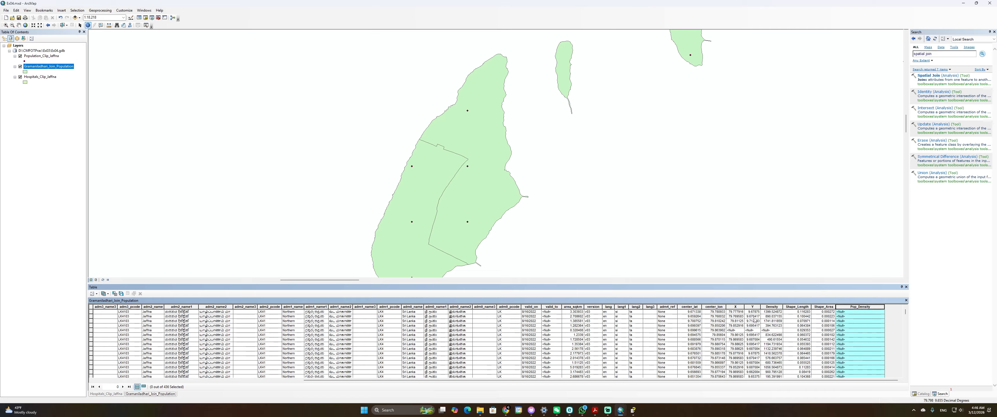
Add a Double field named GND_Area to the joined population layer's attribute table
click(93, 293)
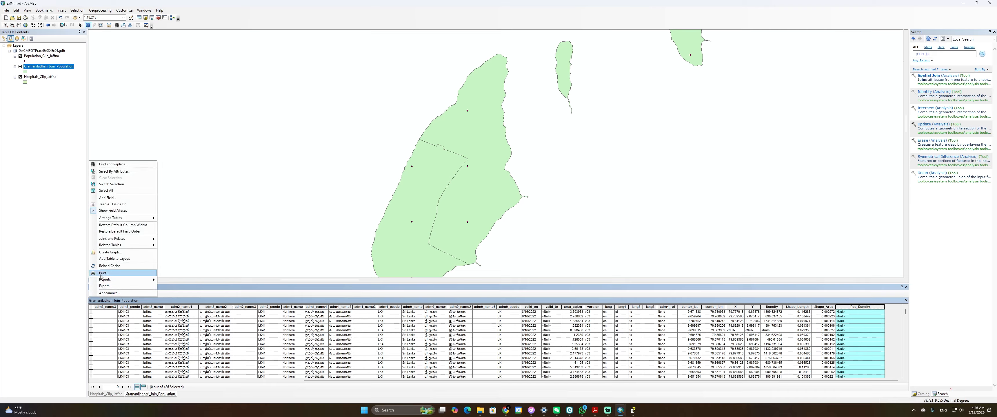
click(107, 198)
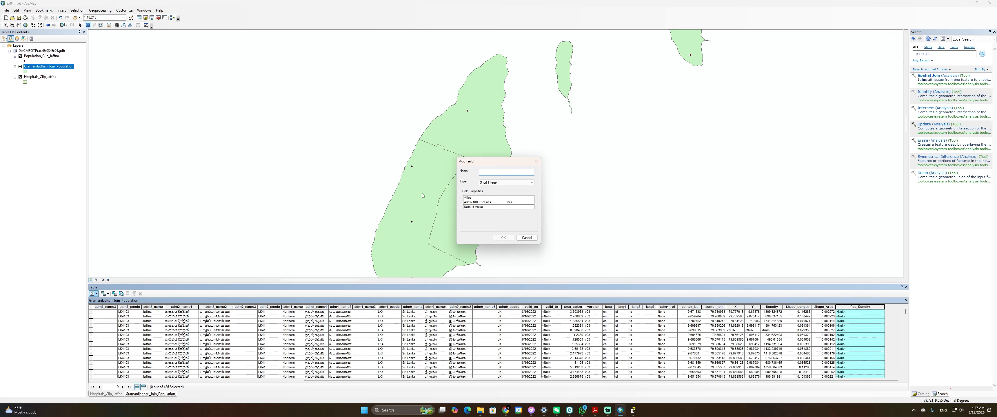
text(GND_Area)
click(496, 182)
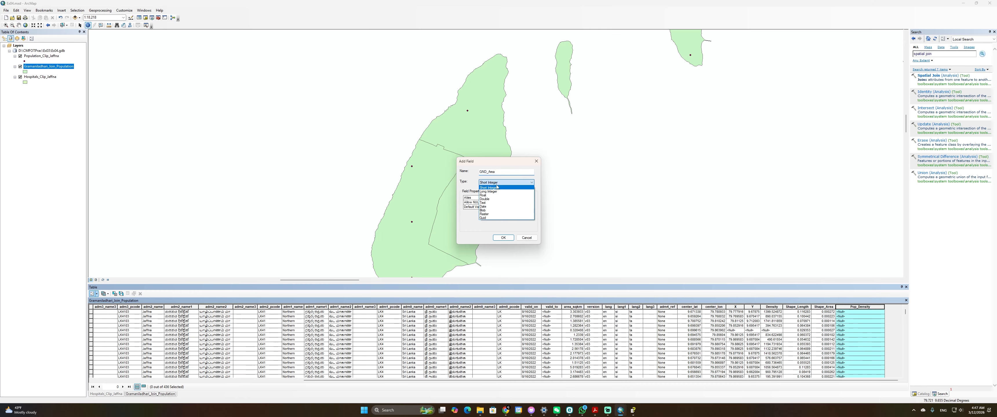
click(497, 200)
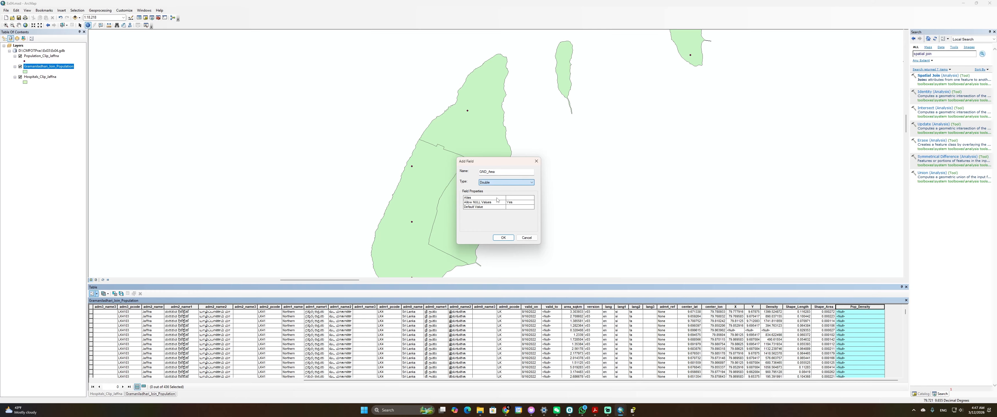
click(509, 238)
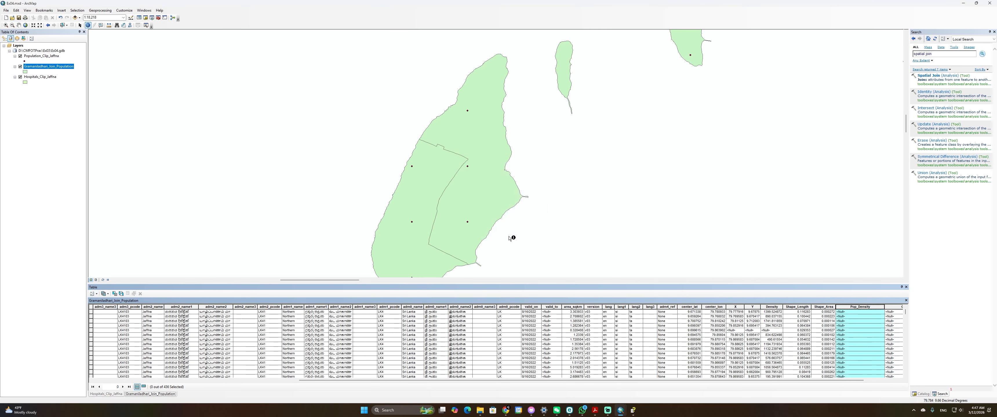
drag(838, 384, 873, 384)
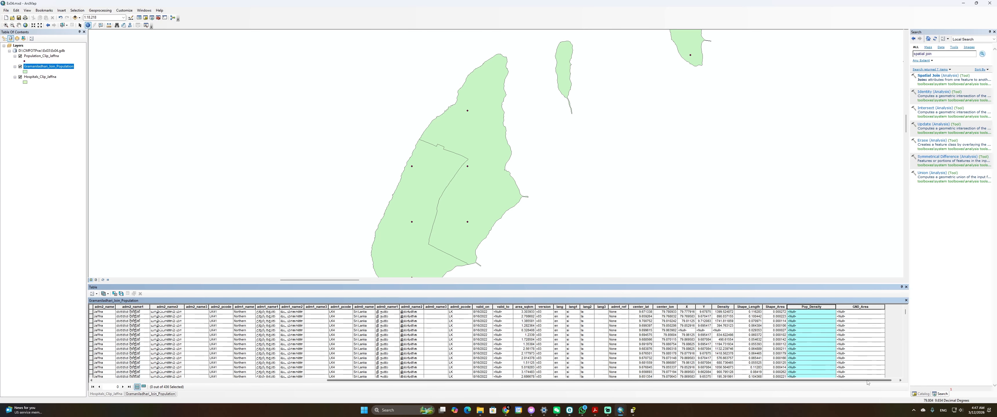
Calculate the GND_Area field's geometry as X Coordinate of Centroid in decimal degrees, using the data source's coordinate system
click(872, 308)
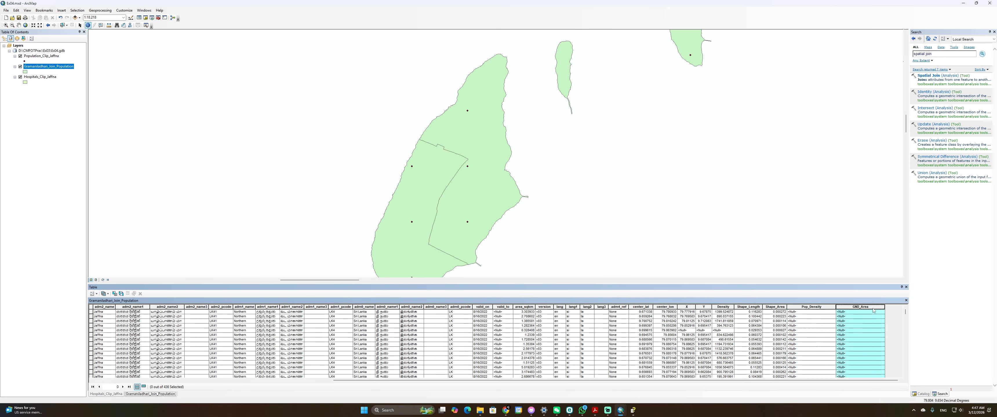
right_click(873, 310)
right_click(873, 309)
right_click(870, 309)
click(855, 307)
right_click(855, 308)
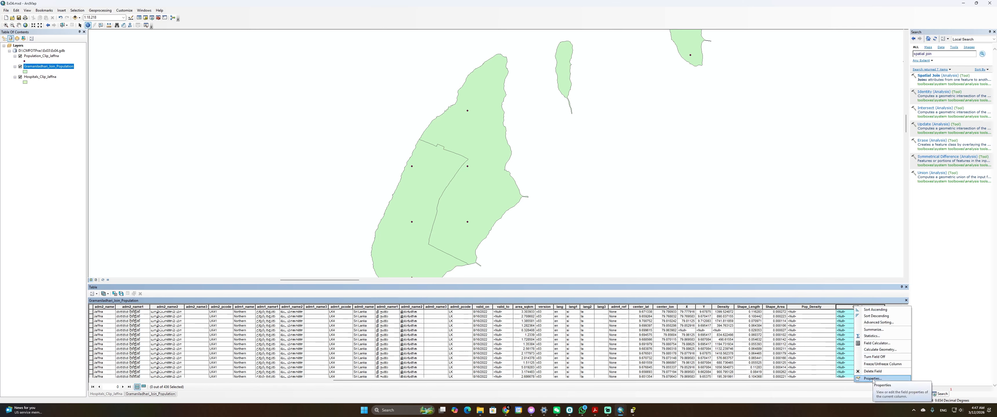
click(868, 350)
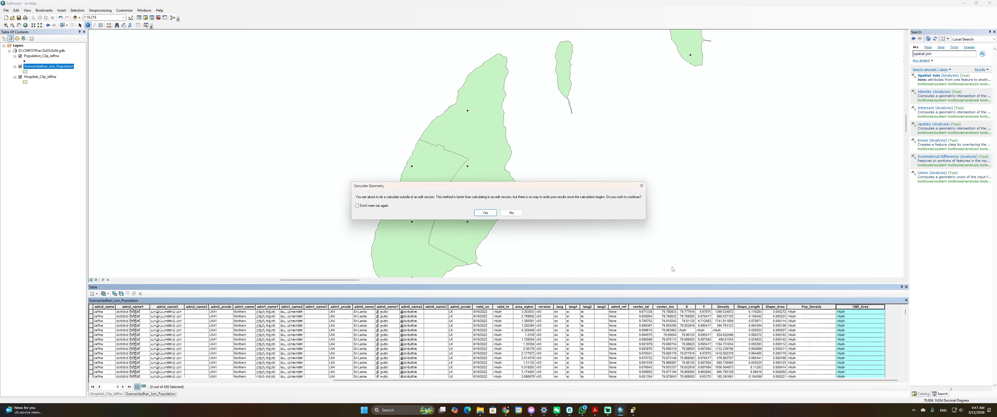
click(484, 214)
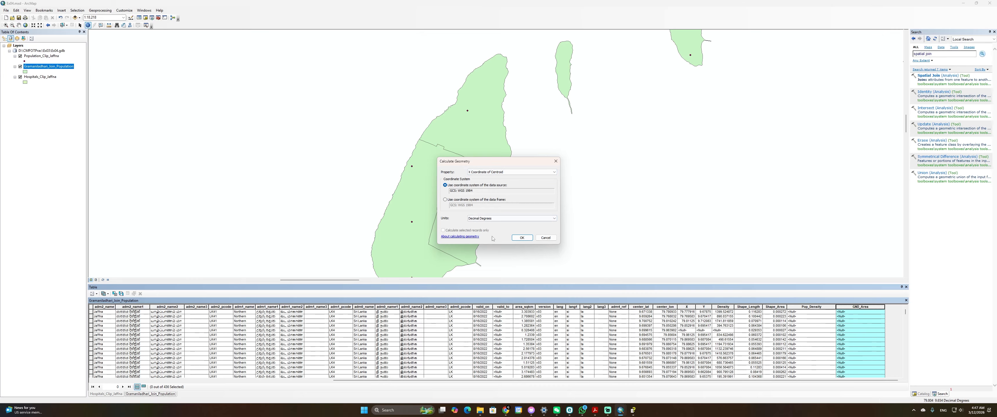
click(519, 238)
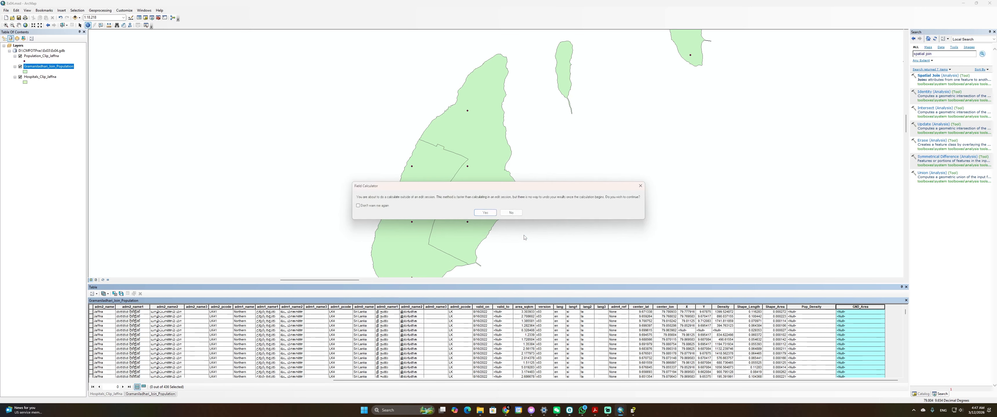
click(485, 214)
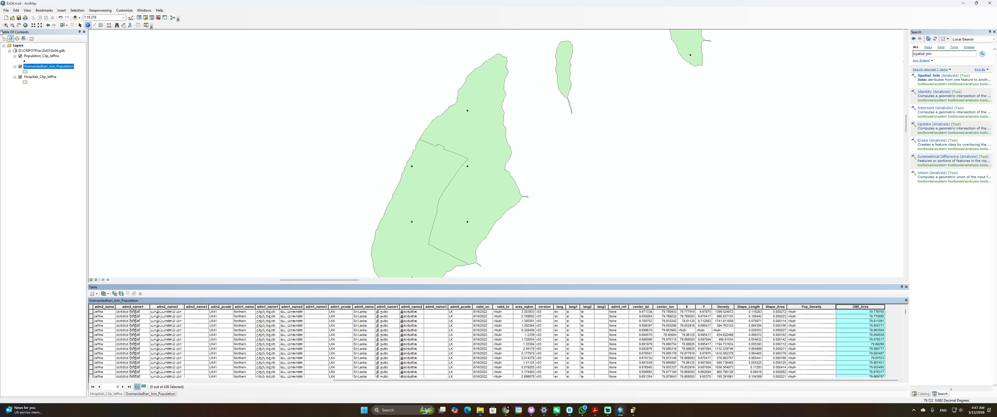
Check the coordinate system in the joined Grama Niladhari population layer's source properties
right_click(43, 68)
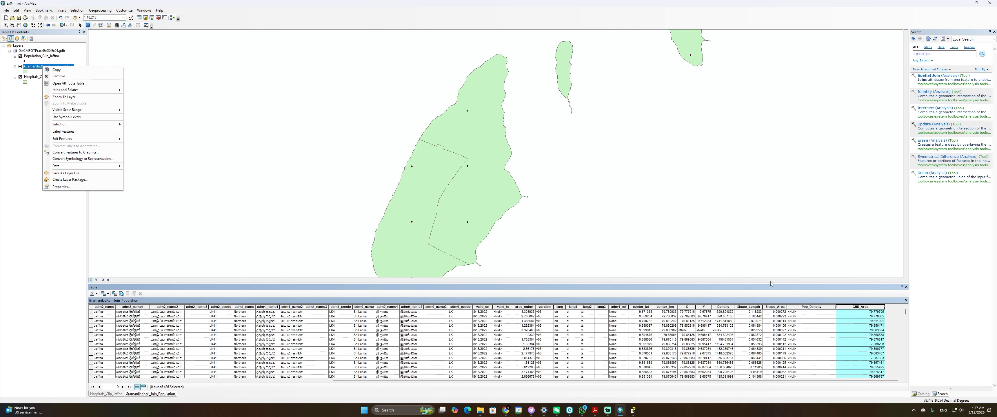
click(83, 186)
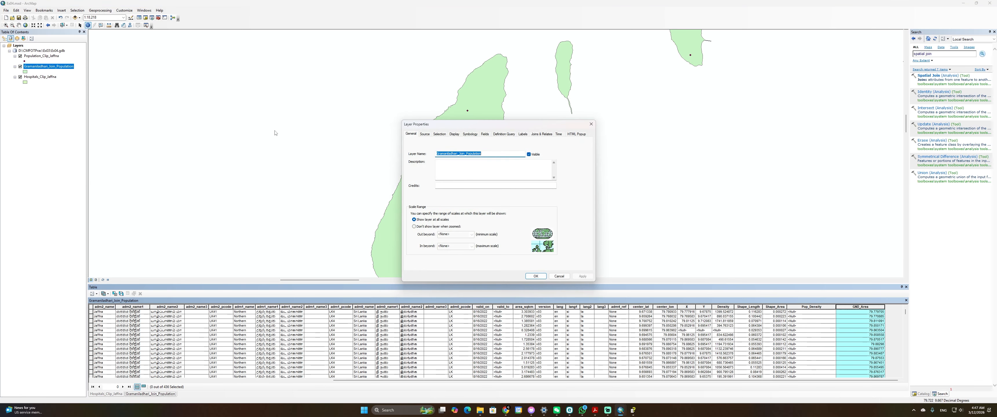
click(422, 137)
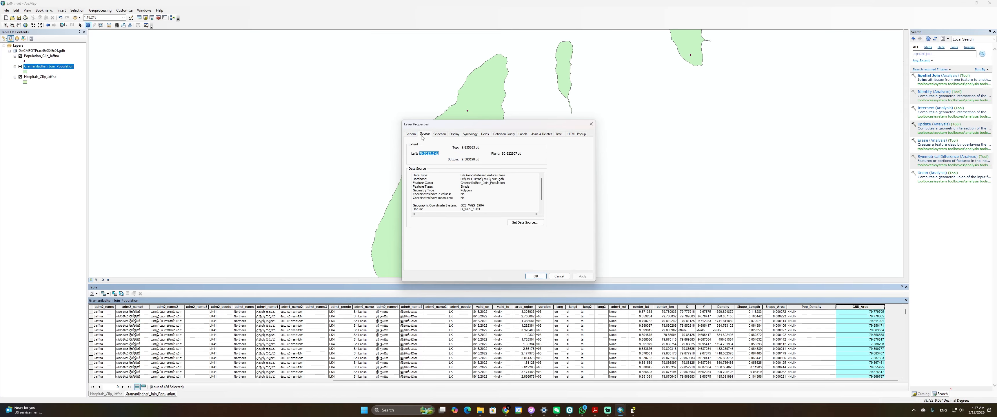
scroll(438, 186, down, 1)
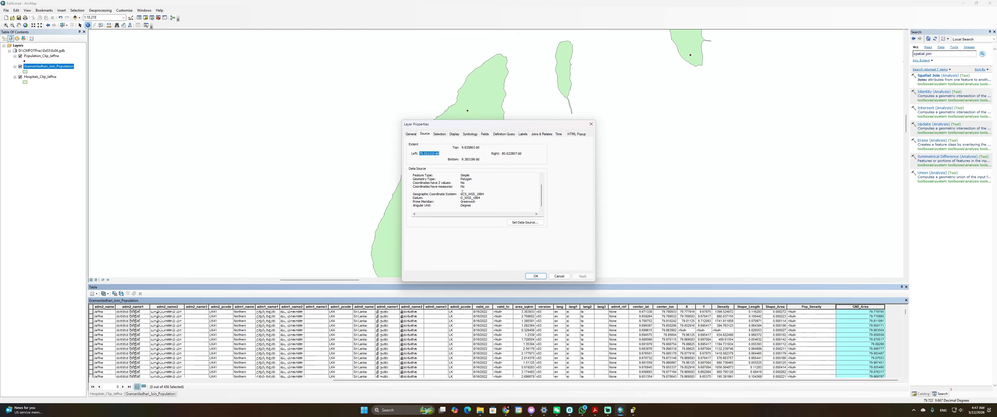
drag(461, 194, 479, 194)
click(591, 124)
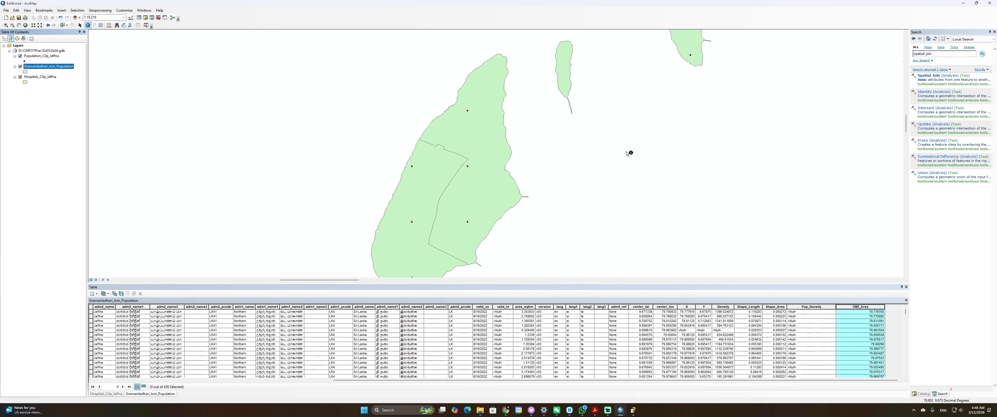
Search the tools for "project" and open the Project (Data Management) tool
click(934, 54)
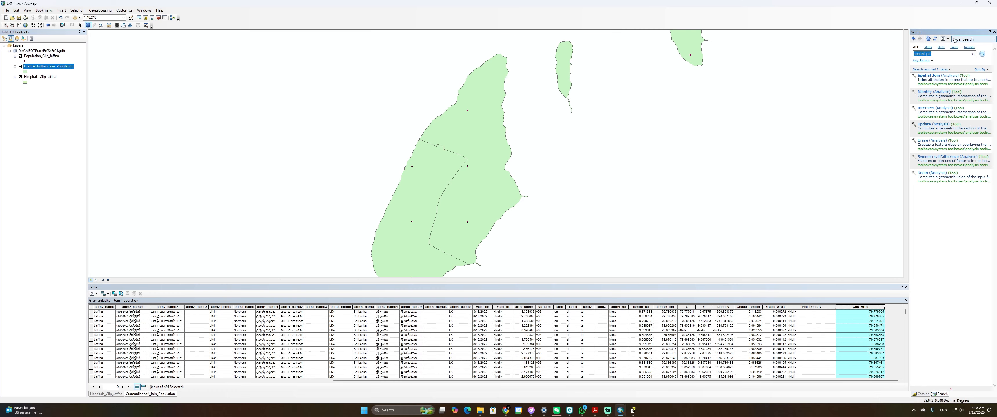
key(BackSpace)
key(Return)
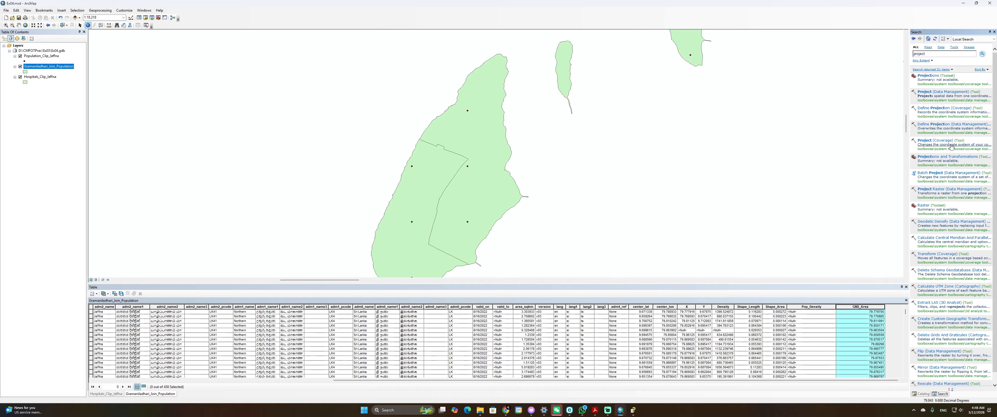
click(927, 93)
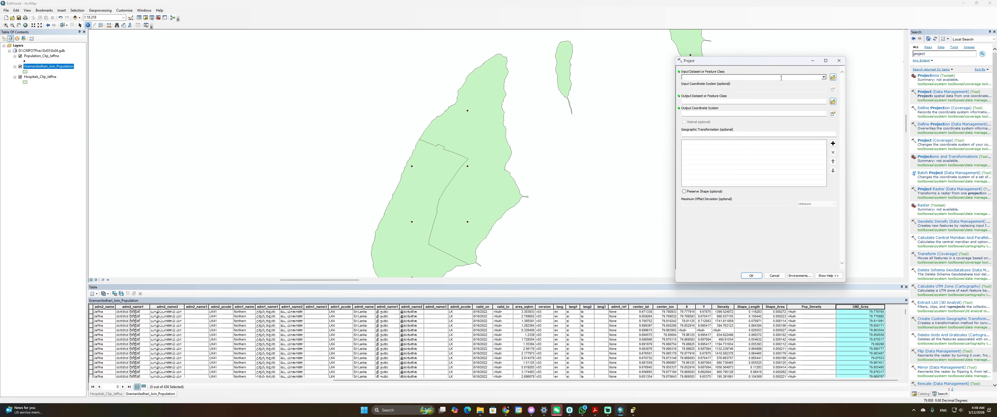
Set the joined Grama Niladhari population layer as the Project input and name the output Gramaniladhari_Join_Pop_KAND
click(824, 77)
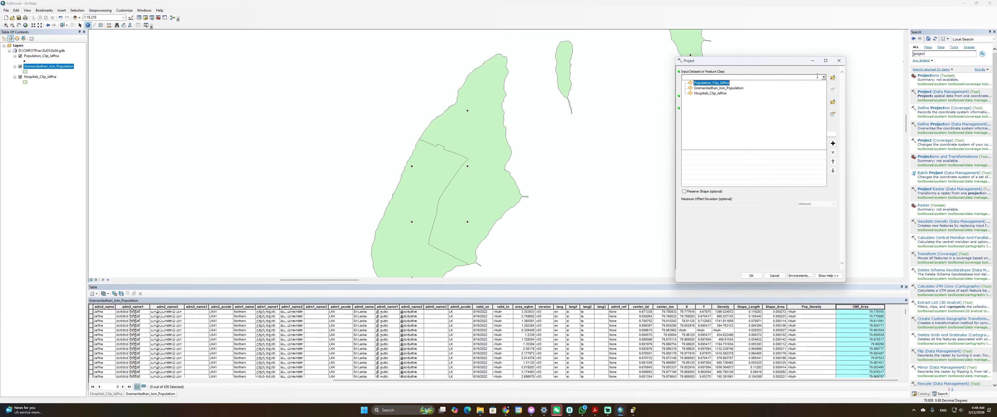
click(707, 88)
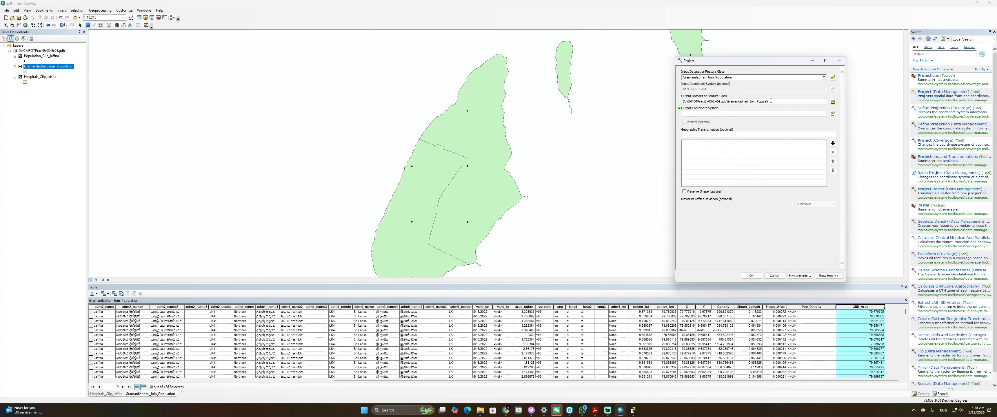
drag(771, 100, 755, 101)
drag(761, 102, 766, 102)
key(BackSpace)
Choose Kandawala Sri Lanka Grid as the output coordinate system and run the projection
click(833, 114)
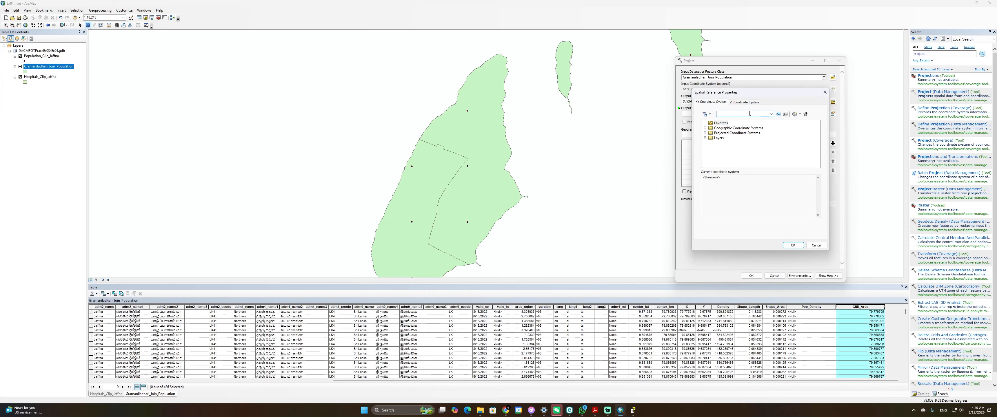
key(Return)
click(706, 134)
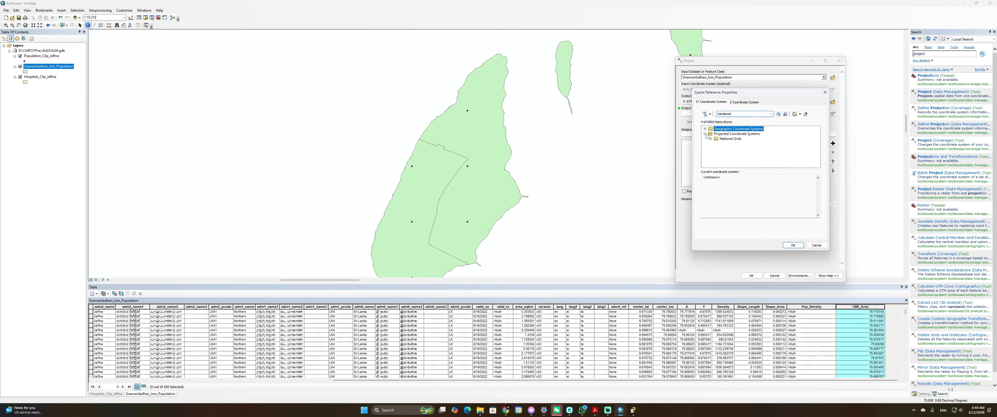
click(711, 140)
click(716, 144)
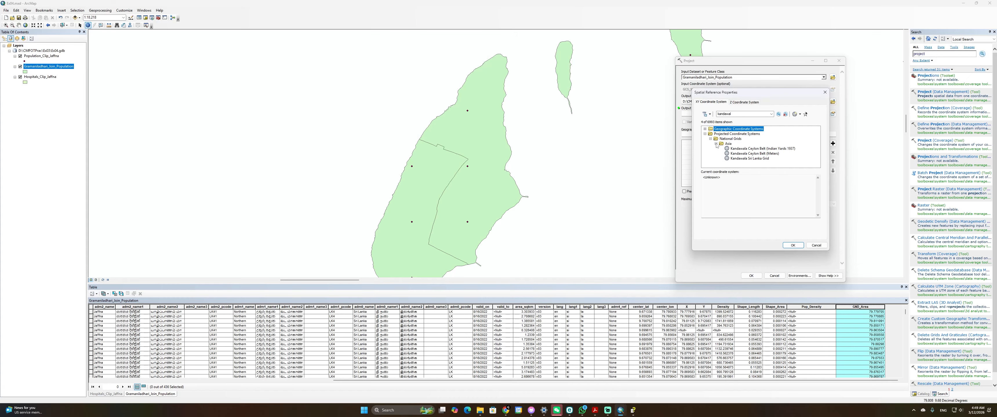
click(757, 159)
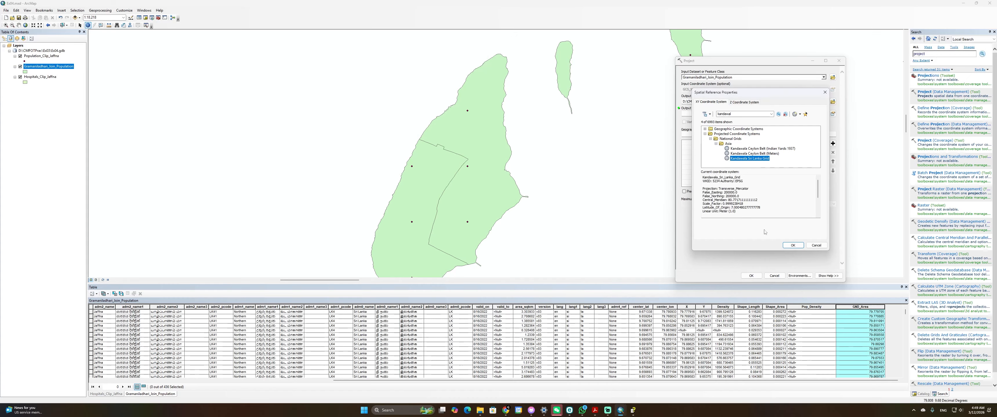
click(791, 246)
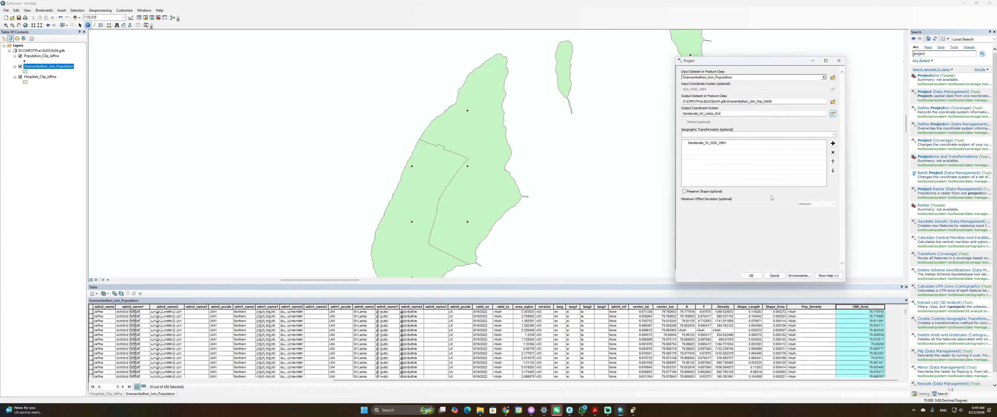
click(751, 276)
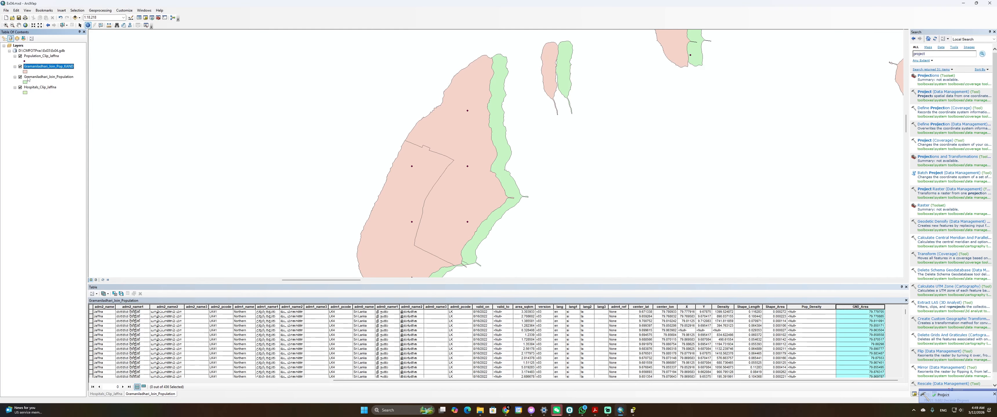
Examine the projected layer's source properties for its projected coordinate system, datum and linear unit
right_click(49, 68)
click(72, 187)
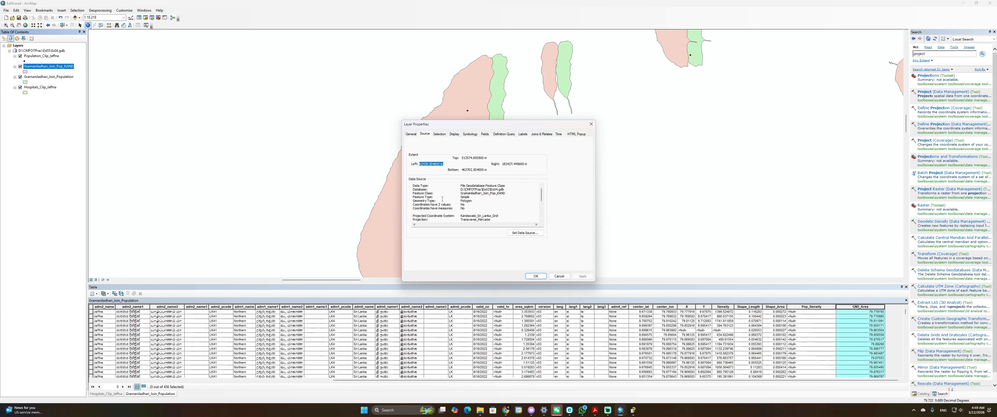
scroll(455, 190, down, 1)
scroll(464, 212, down, 2)
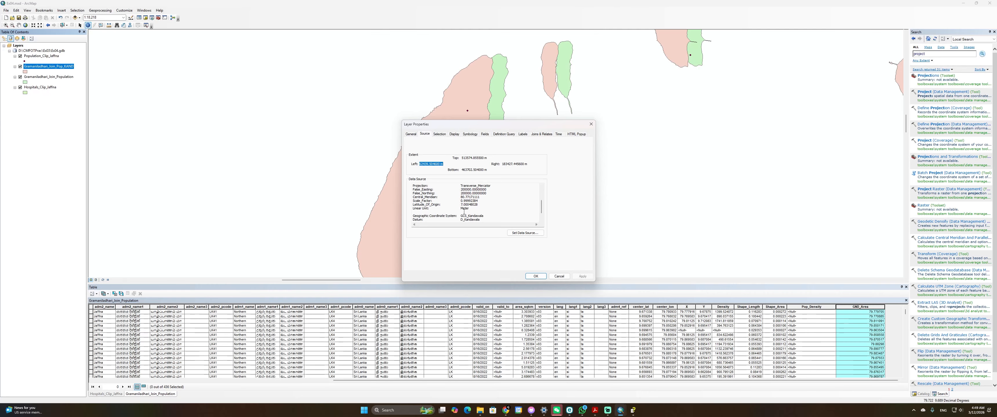
scroll(465, 212, up, 1)
drag(460, 194, 486, 209)
scroll(467, 206, down, 2)
scroll(484, 211, up, 2)
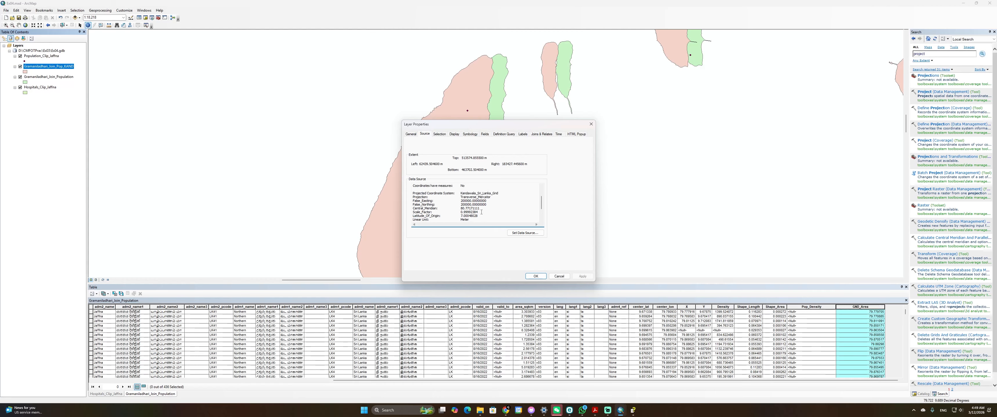
scroll(482, 212, up, 2)
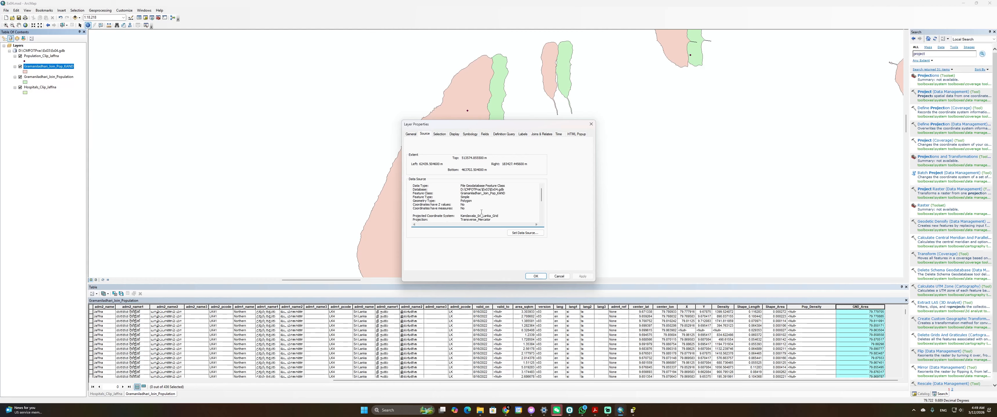
scroll(482, 212, down, 4)
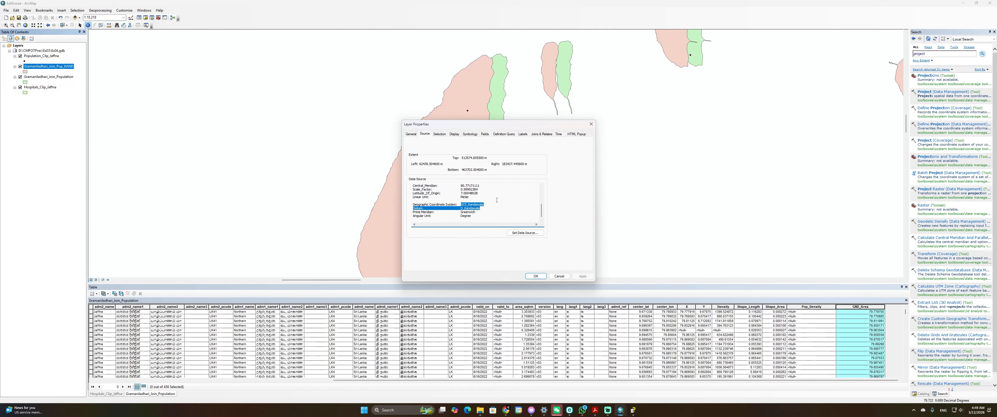
drag(473, 199, 462, 198)
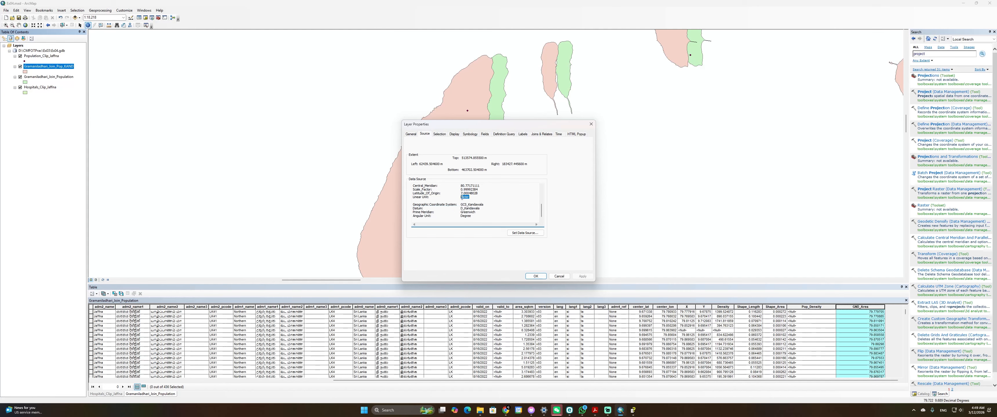
click(591, 123)
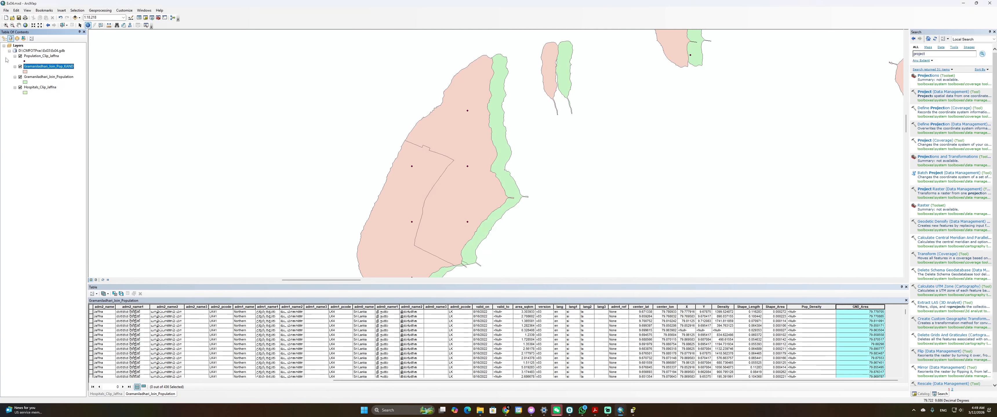
Remove the unprojected joined population layer and open the projected layer's attribute table at its last columns
right_click(43, 76)
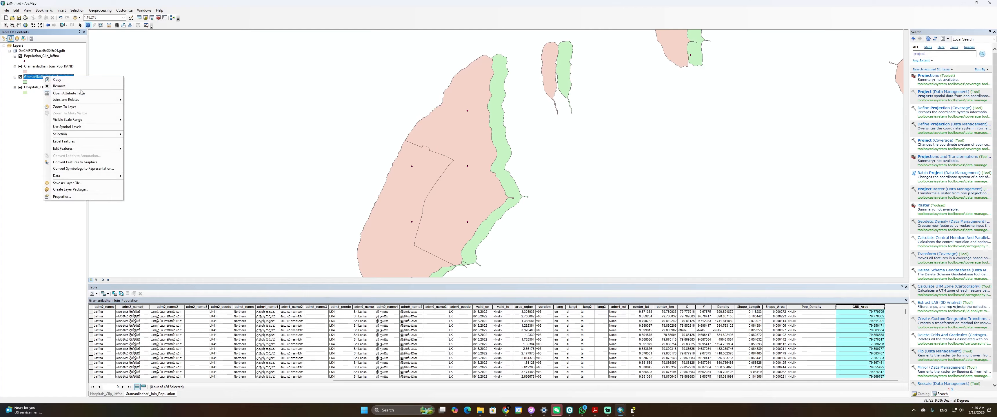
click(59, 86)
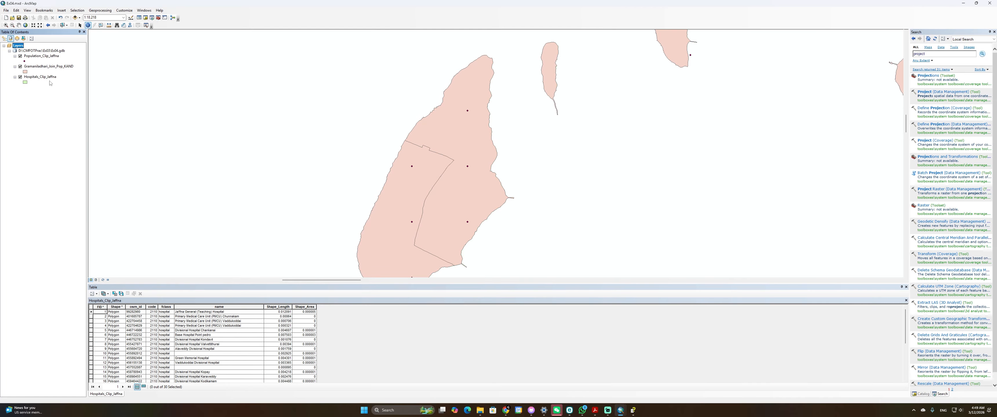
click(60, 68)
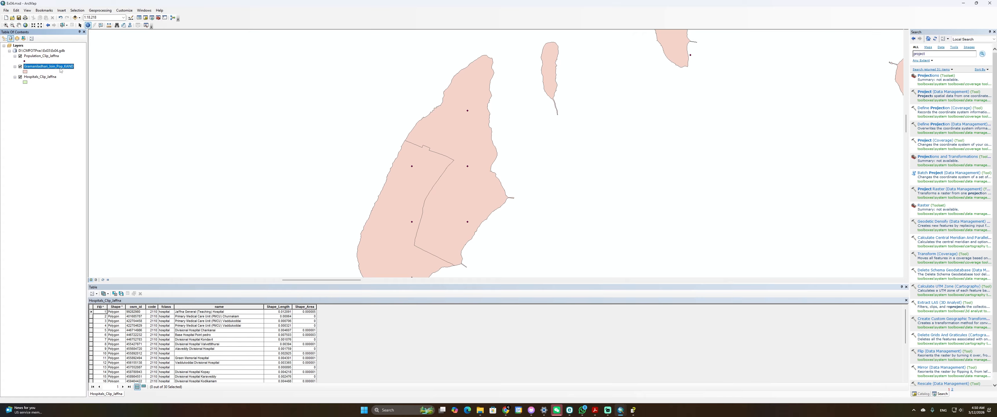
right_click(61, 70)
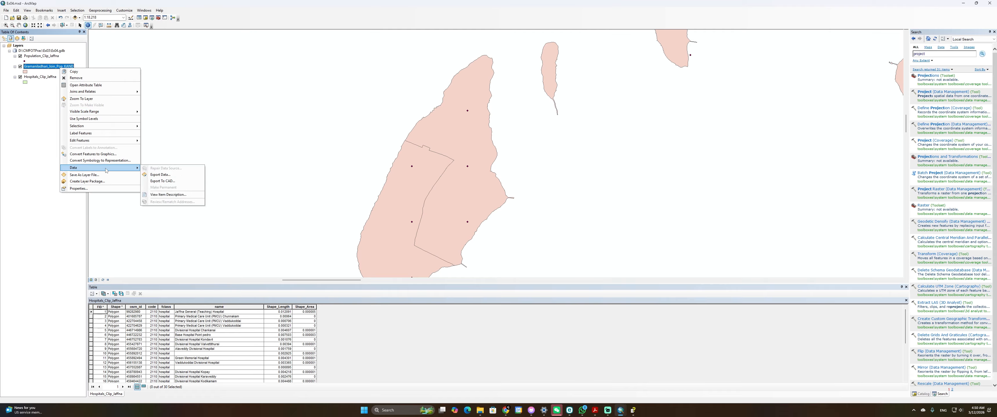
click(93, 85)
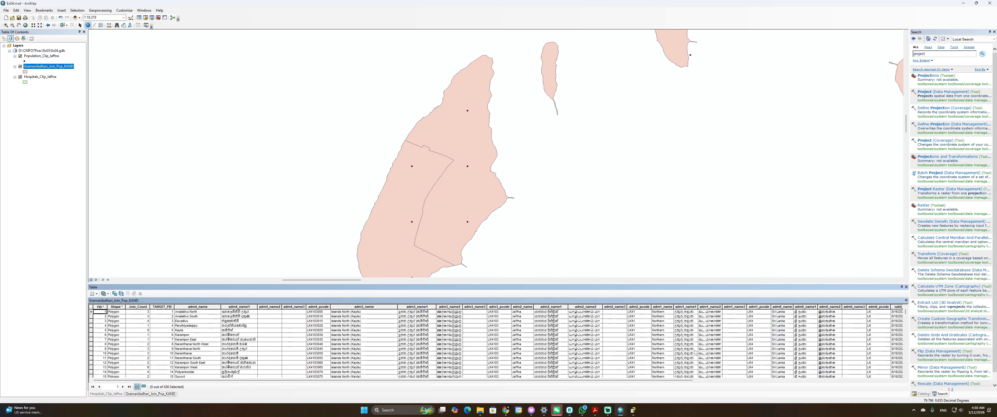
drag(691, 380, 901, 380)
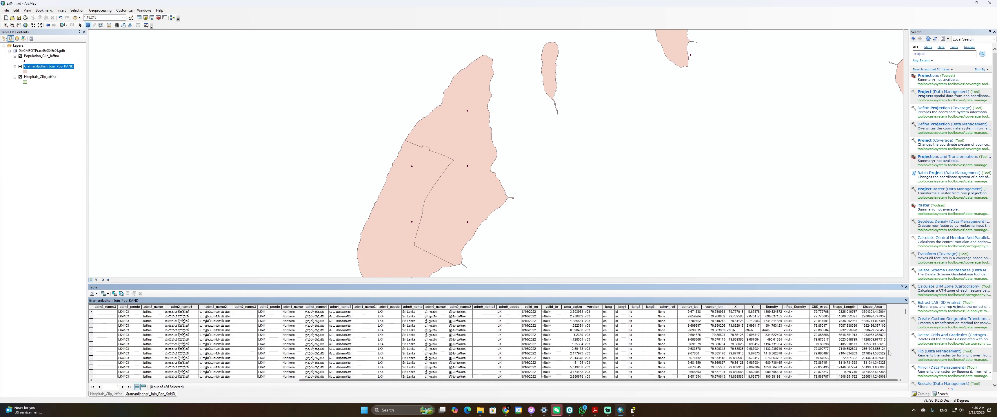
Calculate the GND_Area field's geometry as area in square kilometers, using the data source's Kandawala Sri Lanka Grid
click(815, 309)
right_click(815, 309)
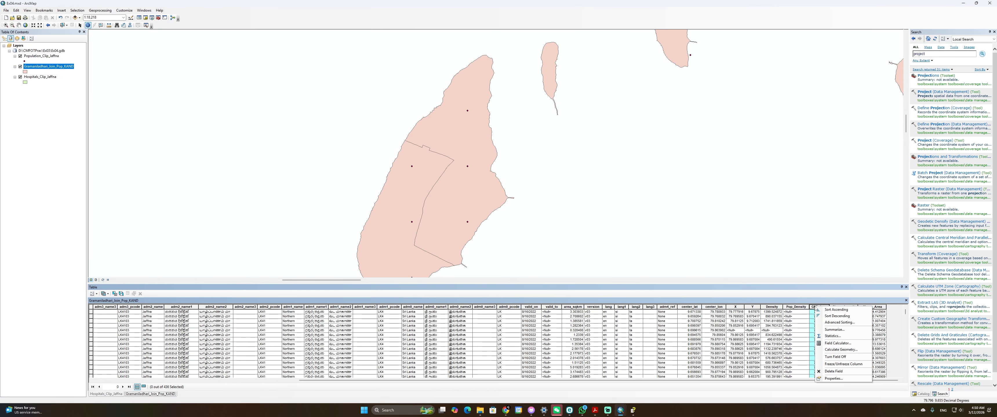
click(837, 350)
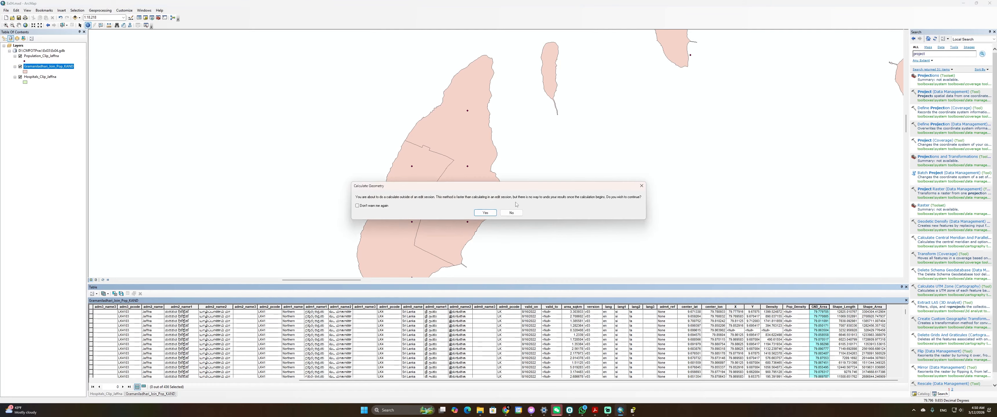
click(487, 215)
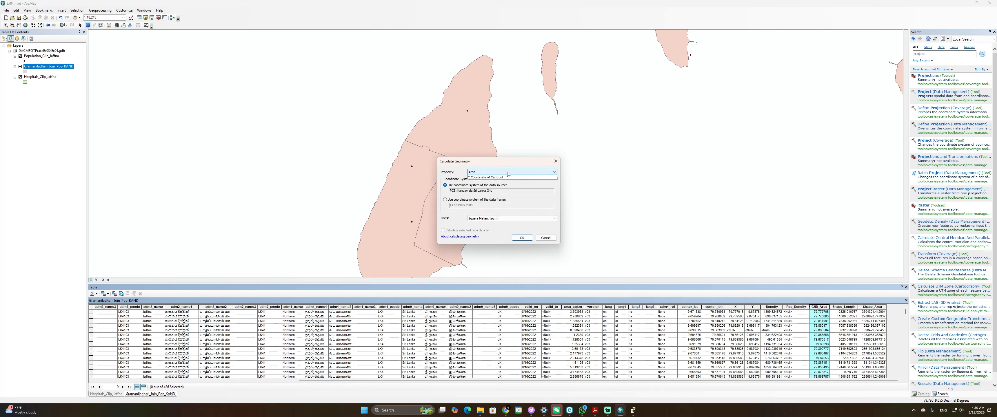
click(507, 173)
click(507, 173)
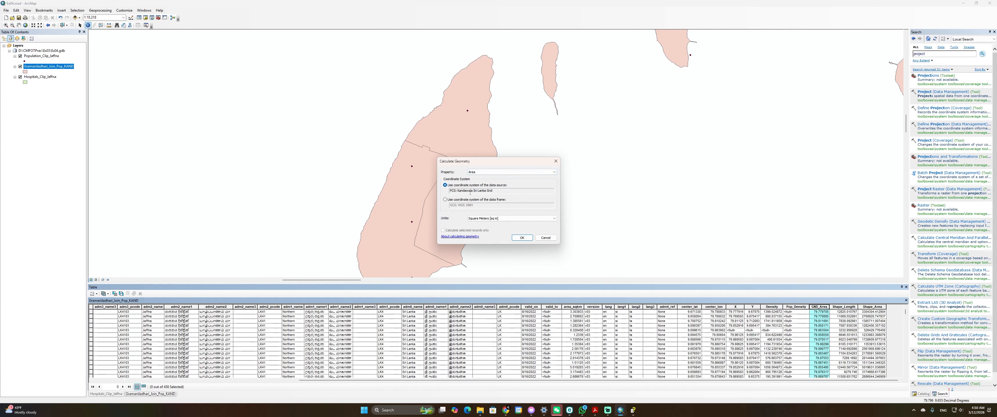
click(503, 218)
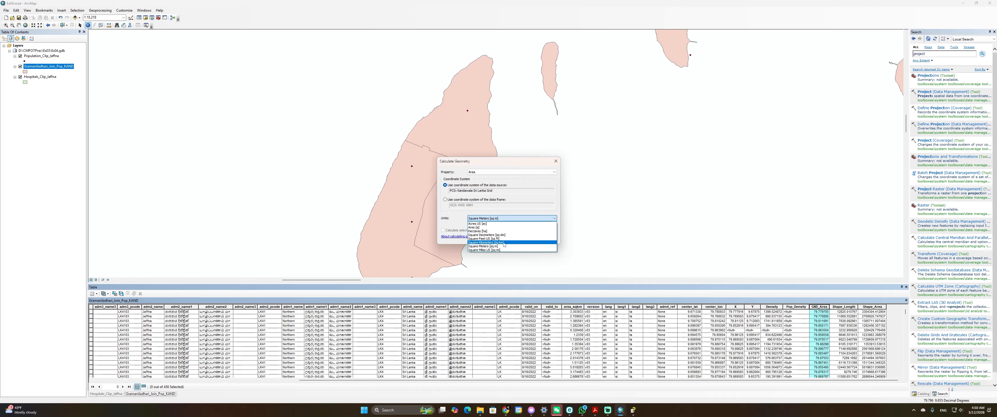
click(504, 243)
click(522, 240)
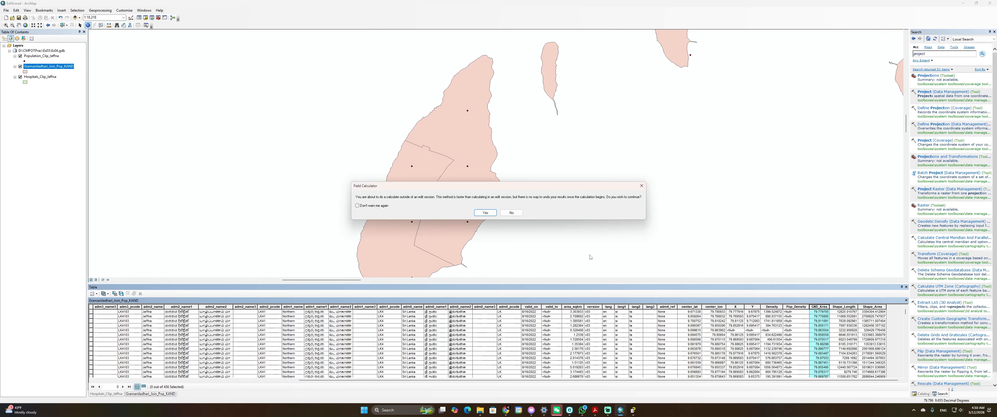
click(485, 213)
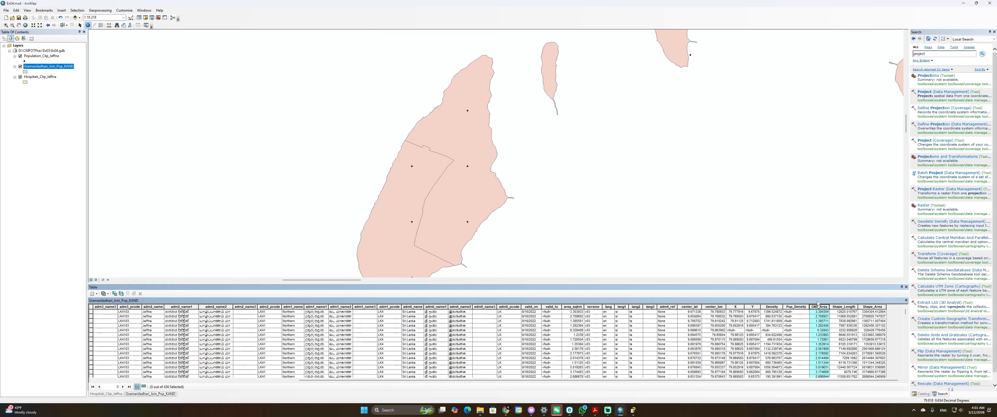
Calculate the Pop_Density field as Density divided by GND_Area with the Field Calculator
click(800, 307)
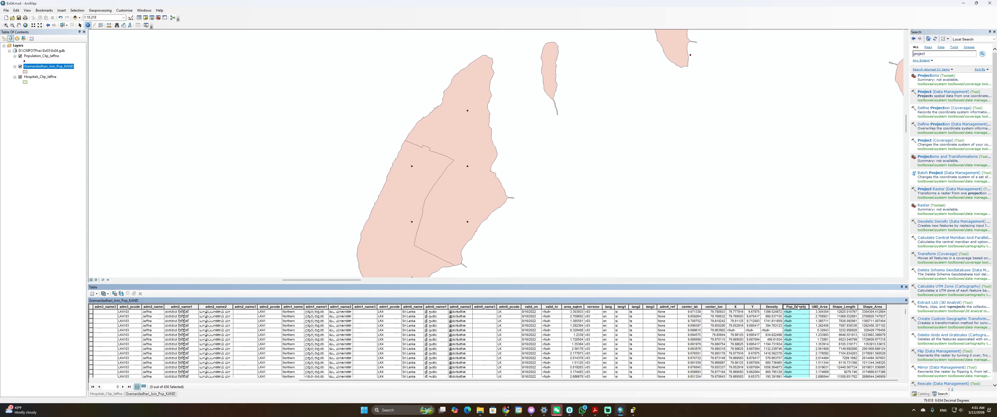
right_click(800, 309)
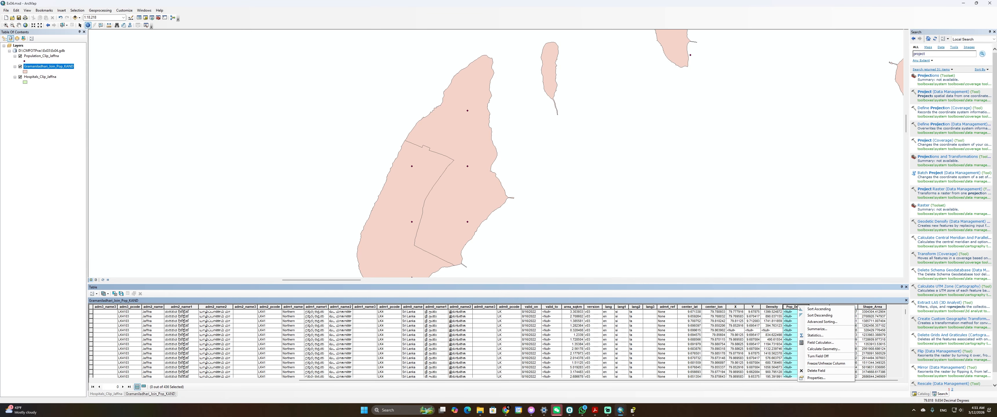
click(820, 343)
click(489, 214)
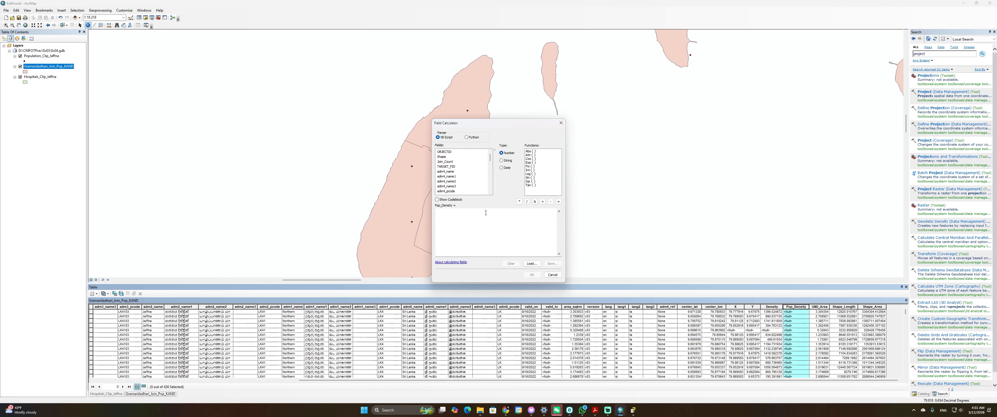
click(466, 216)
scroll(455, 188, down, 10)
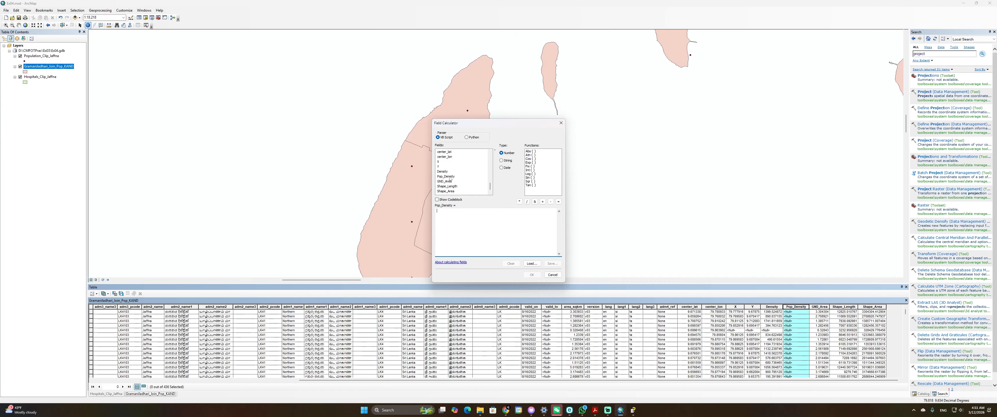
click(446, 177)
click(444, 173)
double_click(444, 172)
click(526, 202)
click(444, 181)
double_click(445, 181)
click(532, 275)
Sort the attribute table by Pop_Density in descending order and review the density values down the rows
double_click(795, 307)
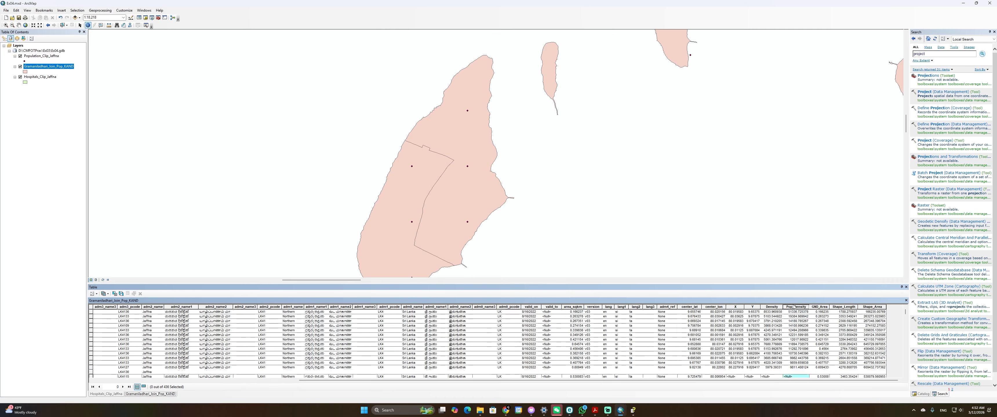
double_click(795, 307)
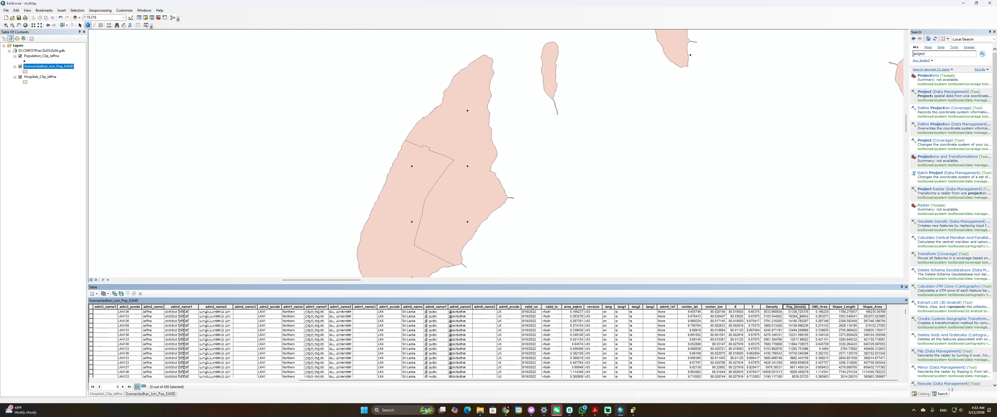
scroll(788, 349, down, 10)
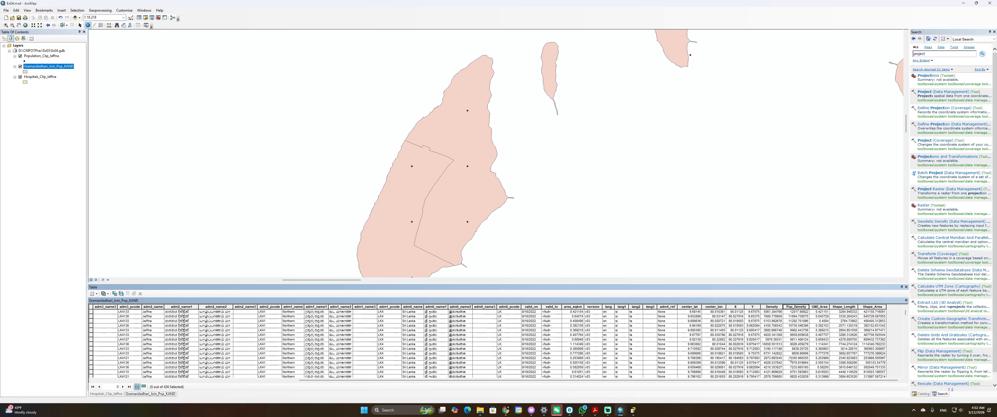
scroll(790, 359, down, 10)
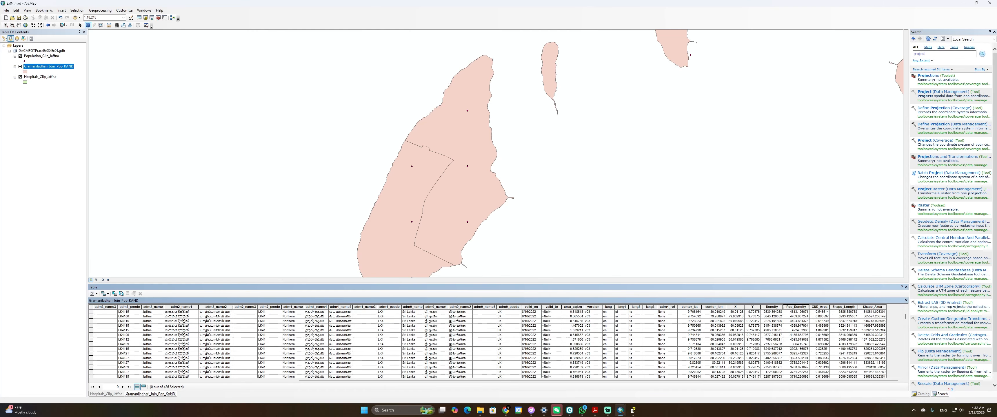
scroll(790, 359, down, 10)
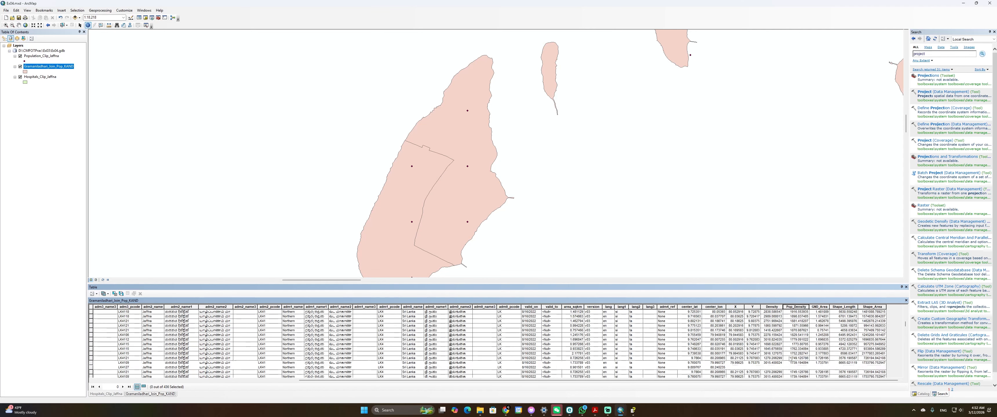
scroll(790, 359, down, 10)
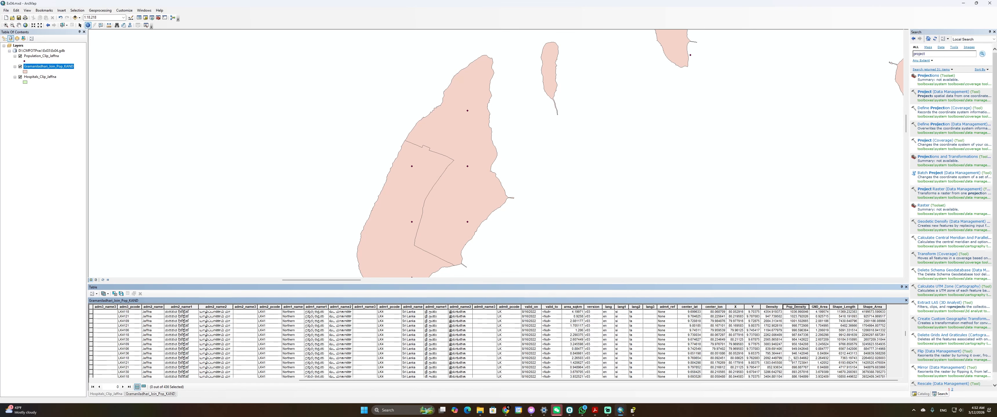
scroll(790, 358, down, 10)
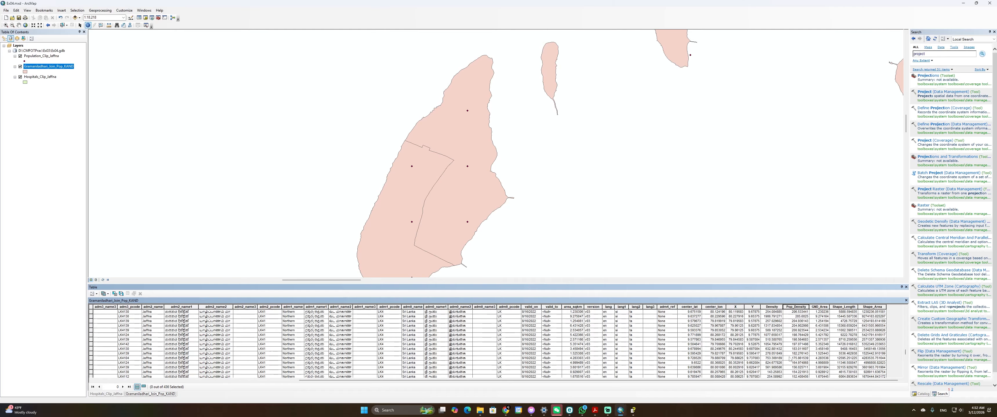
Zoom to the full extent of the projected Grama Niladhari layer and remove the Population_Clip_Jaffna layer
right_click(59, 68)
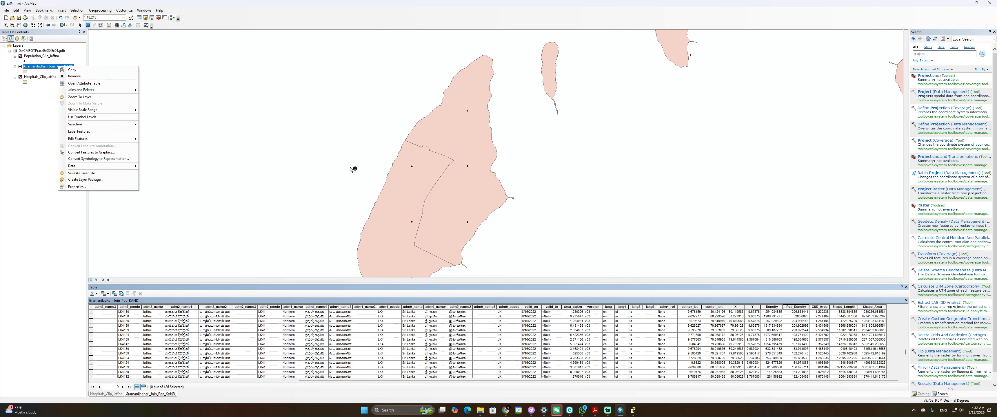
click(80, 98)
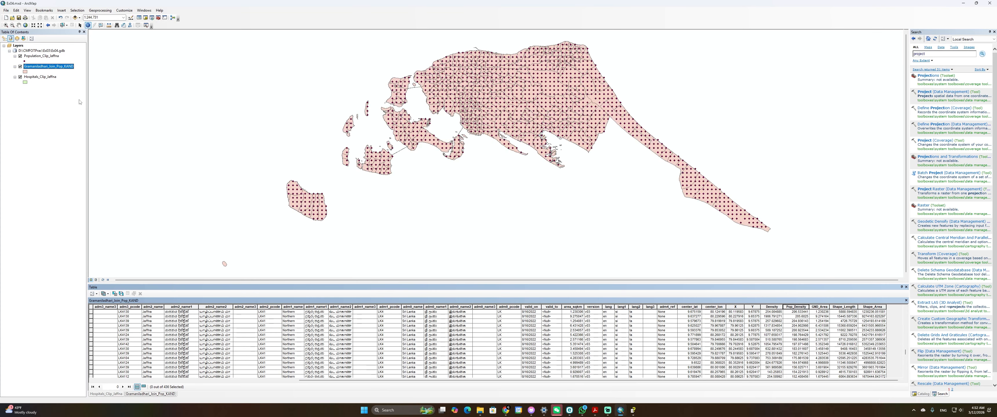
click(20, 55)
right_click(28, 58)
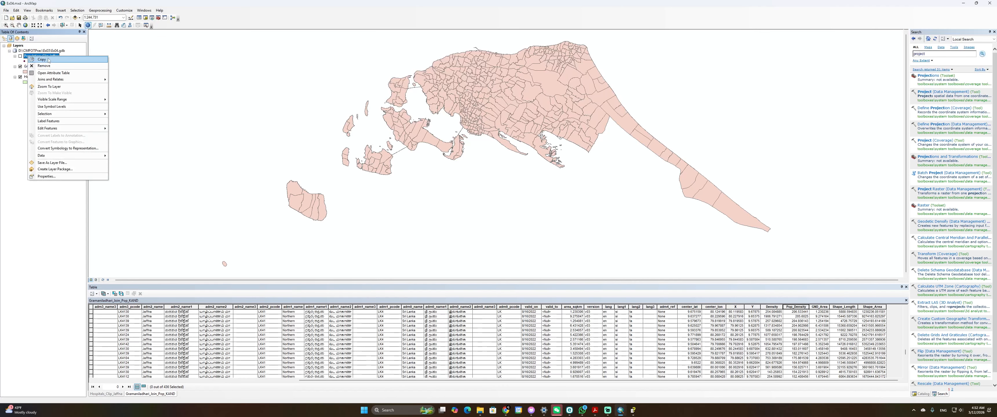
click(45, 65)
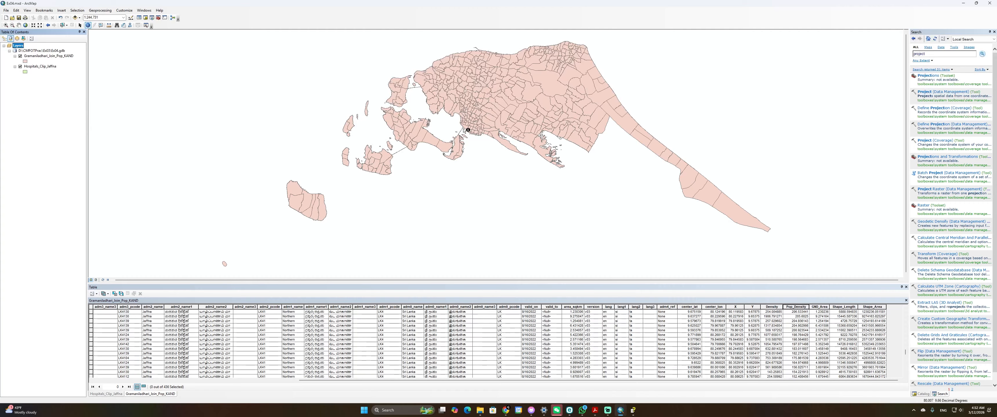
click(46, 67)
drag(53, 53, 29, 53)
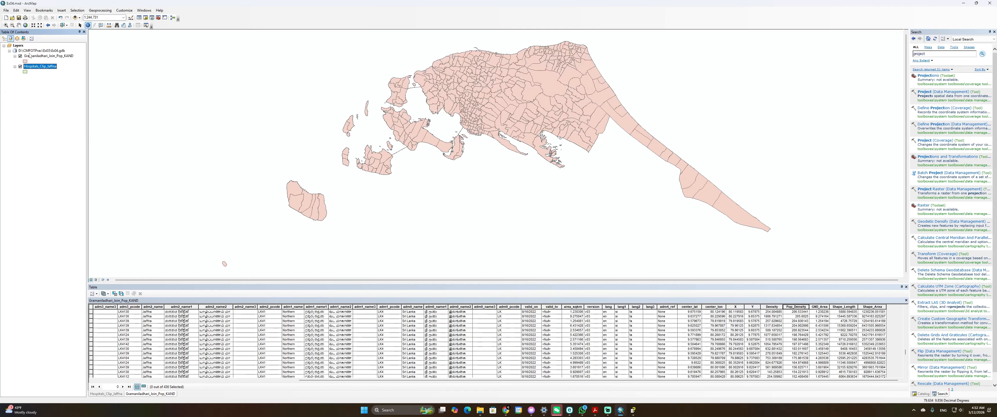
Open the symbology properties of Gramaniladhari_Join_Pop_KAND and choose unique values categories
click(30, 55)
right_click(35, 57)
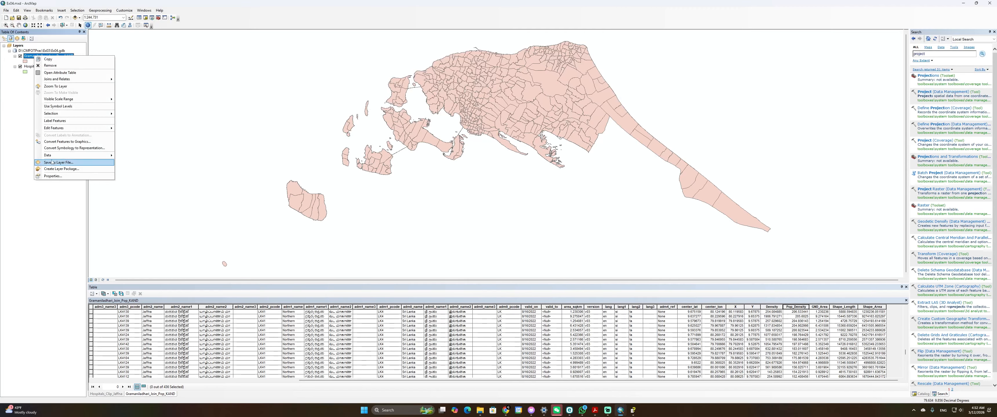
click(62, 177)
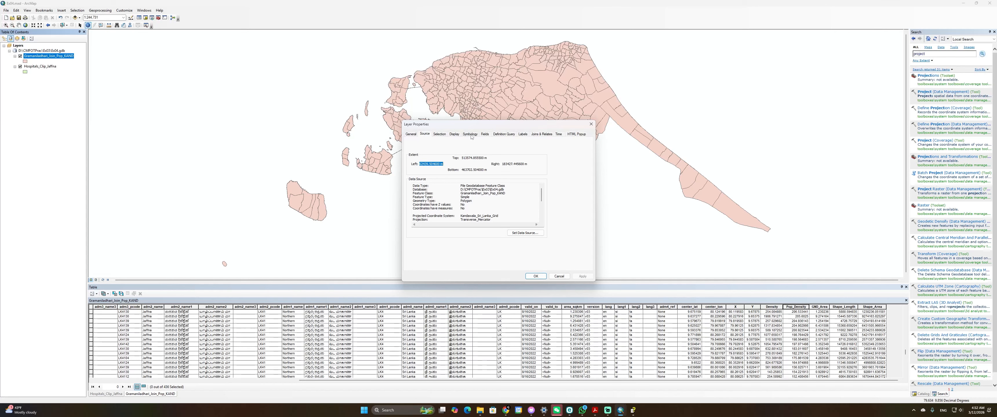
click(471, 134)
click(414, 154)
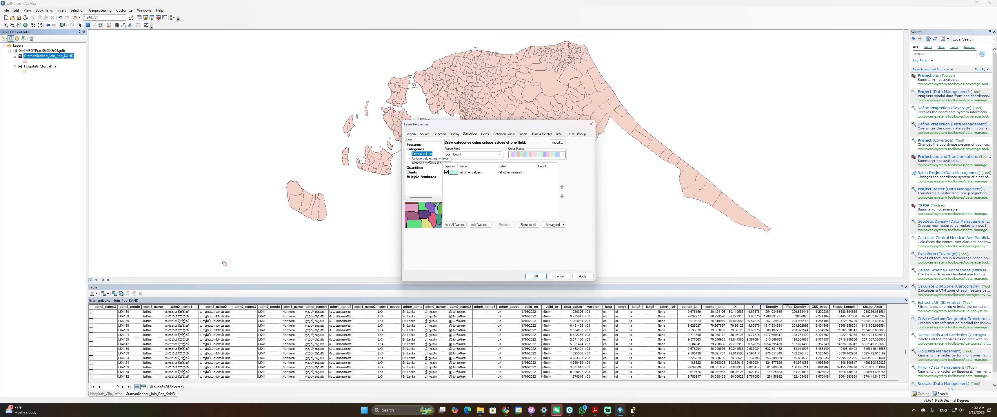
click(474, 154)
click(476, 156)
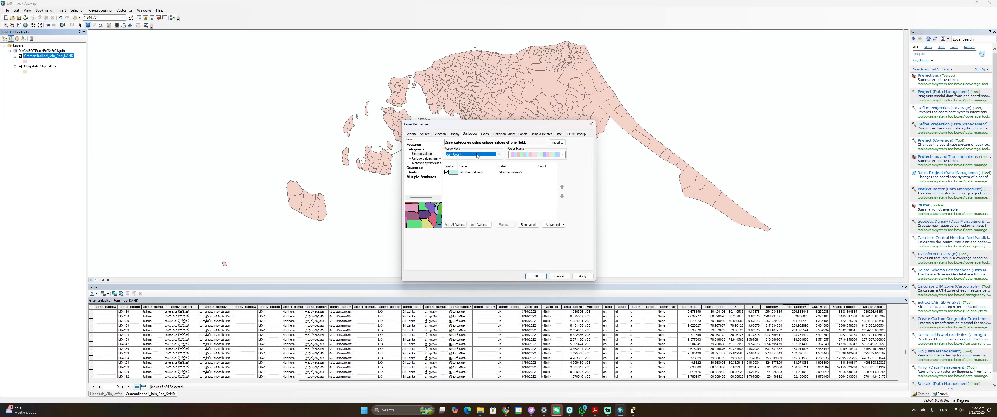
click(423, 159)
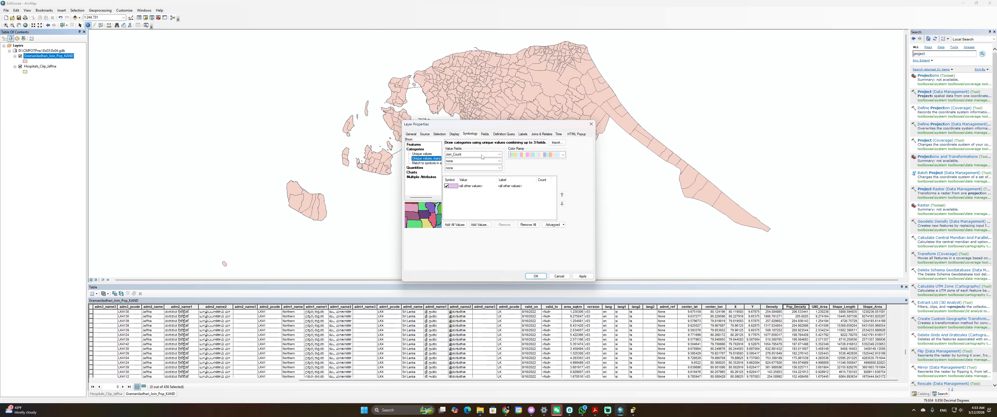
click(499, 155)
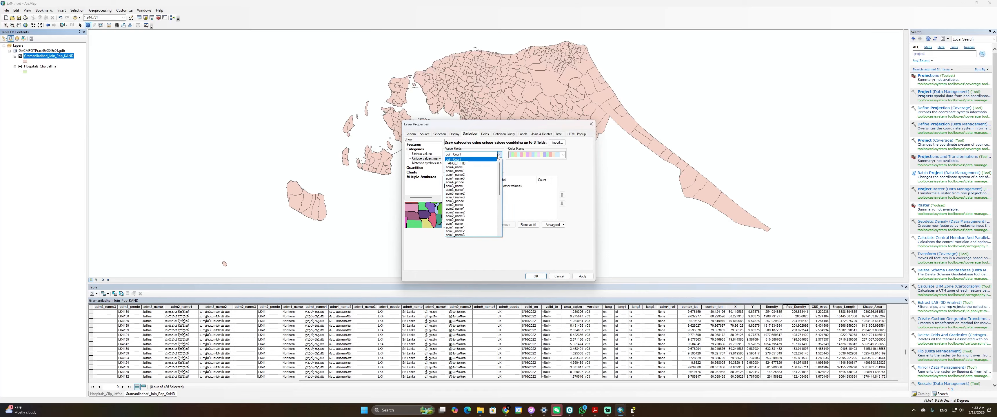
click(499, 155)
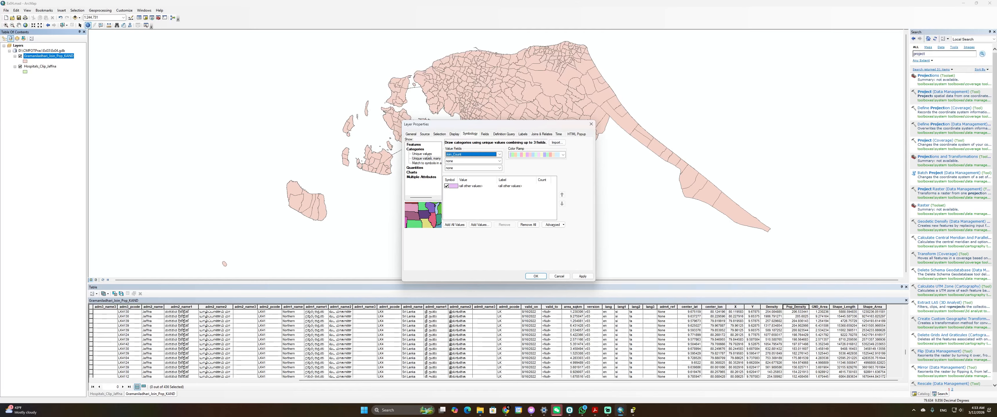
Use single-field unique values with Pop_Density as the value field and add all its values
click(428, 155)
click(498, 155)
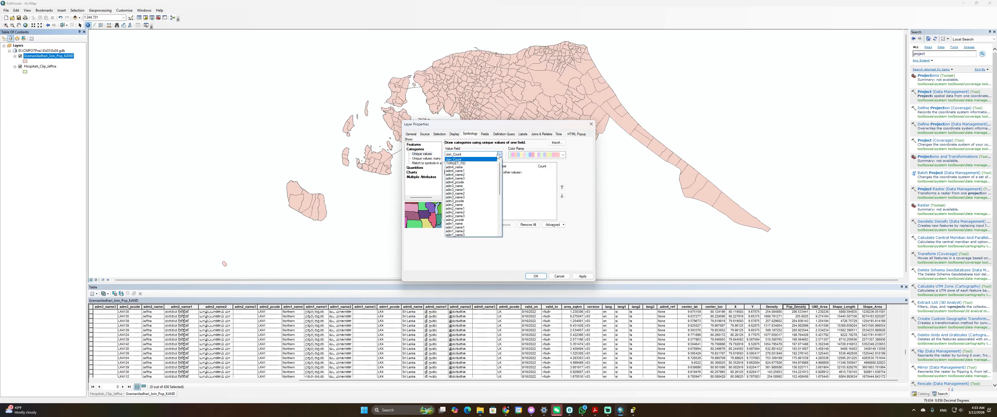
scroll(479, 193, down, 5)
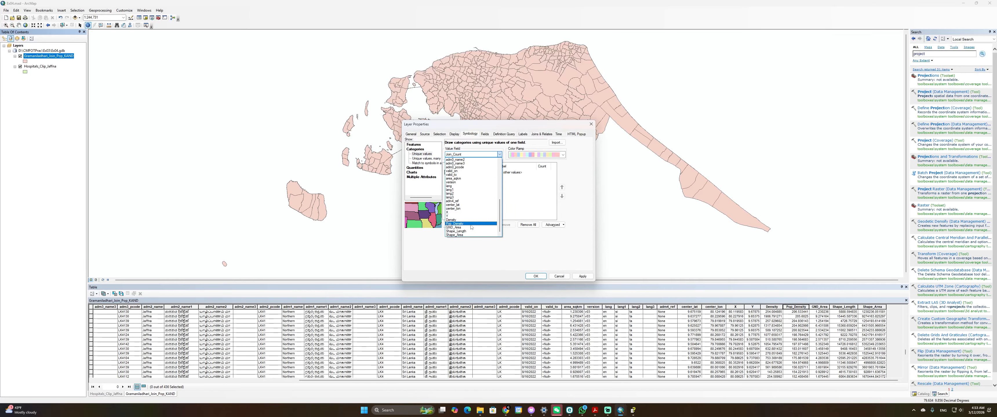
click(469, 224)
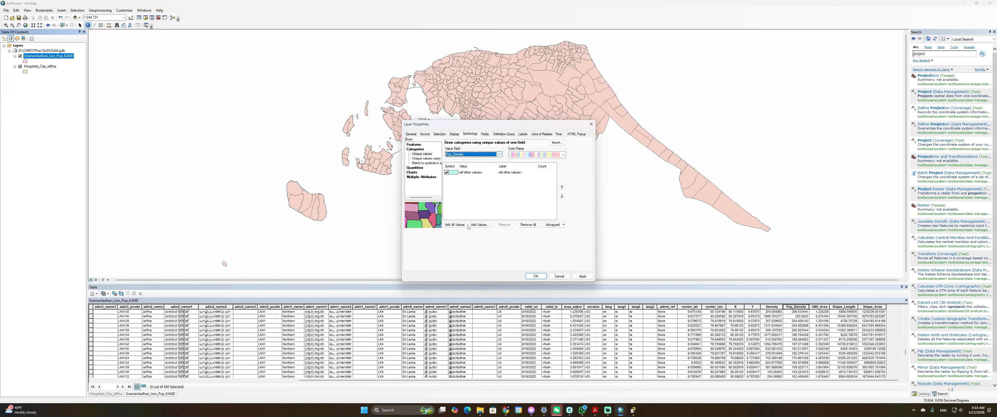
click(455, 225)
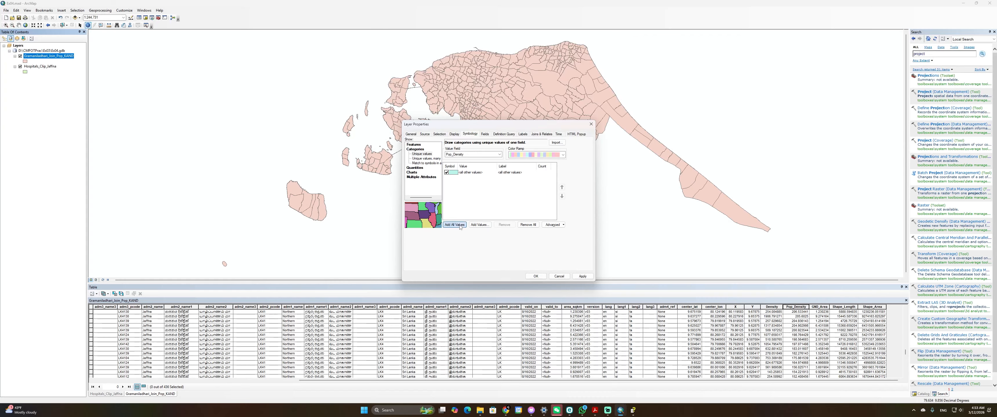
scroll(487, 195, down, 20)
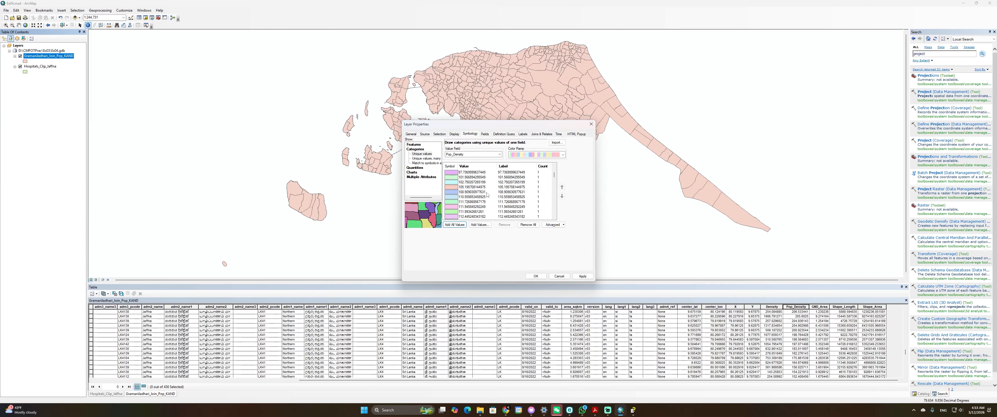
Review the list of unique Pop_Density values and their counts in the layer's symbology
scroll(487, 195, down, 20)
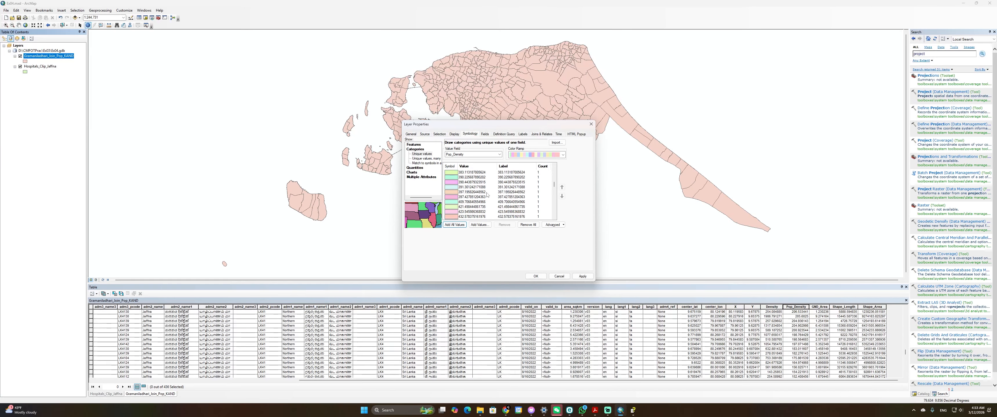
scroll(487, 194, down, 20)
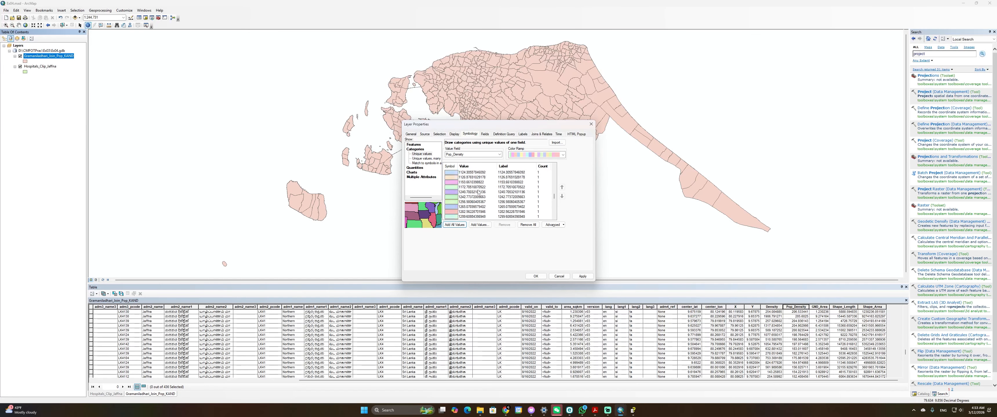
scroll(479, 193, up, 1)
click(553, 225)
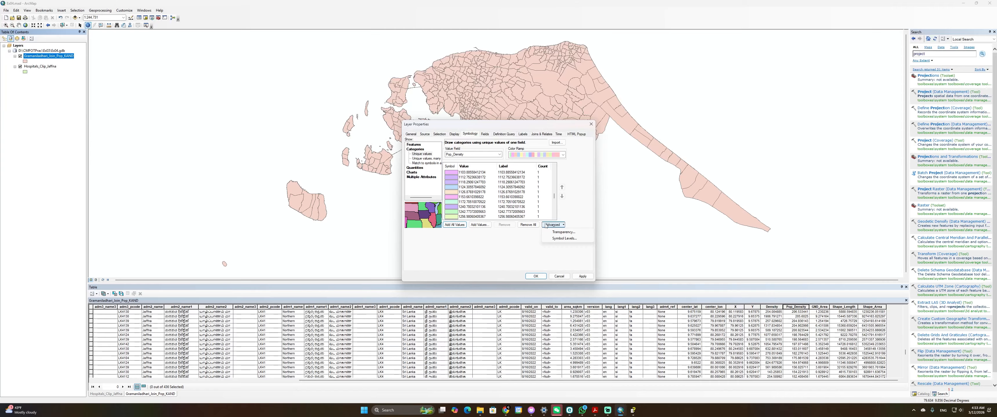
click(483, 202)
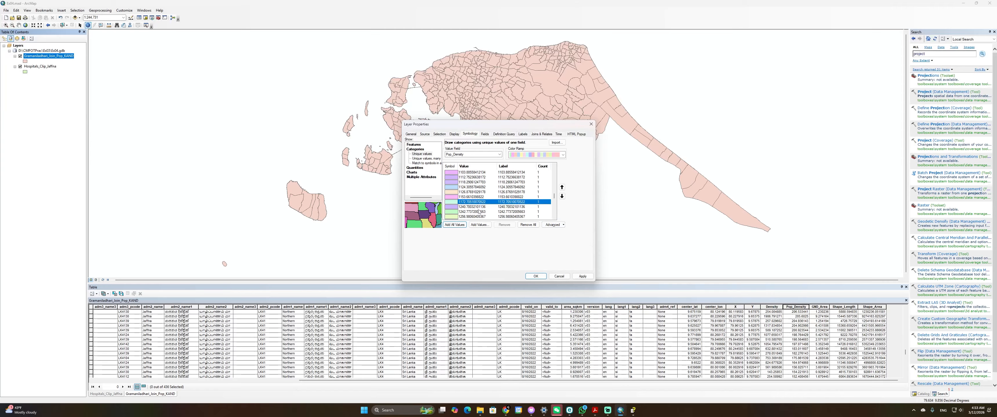
scroll(489, 203, up, 4)
scroll(489, 203, up, 10)
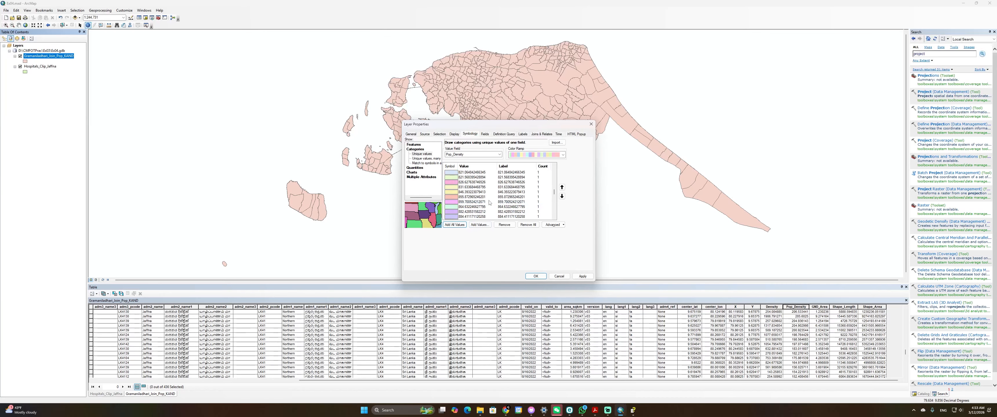
scroll(490, 203, up, 10)
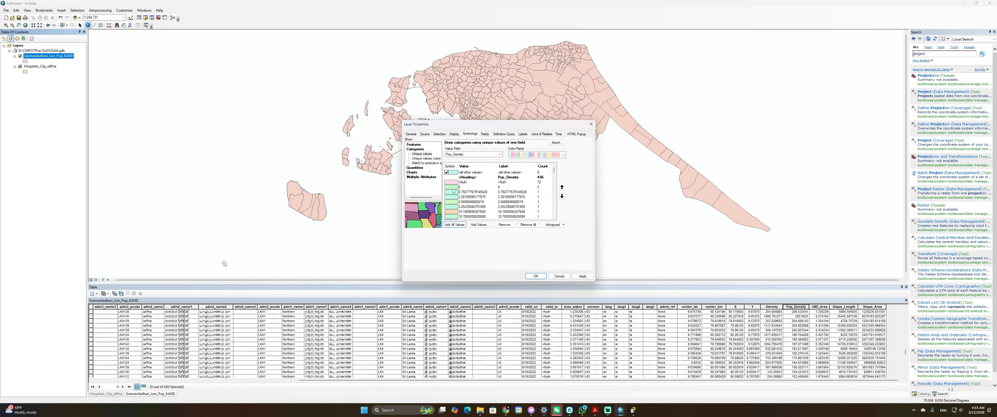
Symbolize the layer with graduated colors using Pop_Density as the value field and 6 classes
click(413, 168)
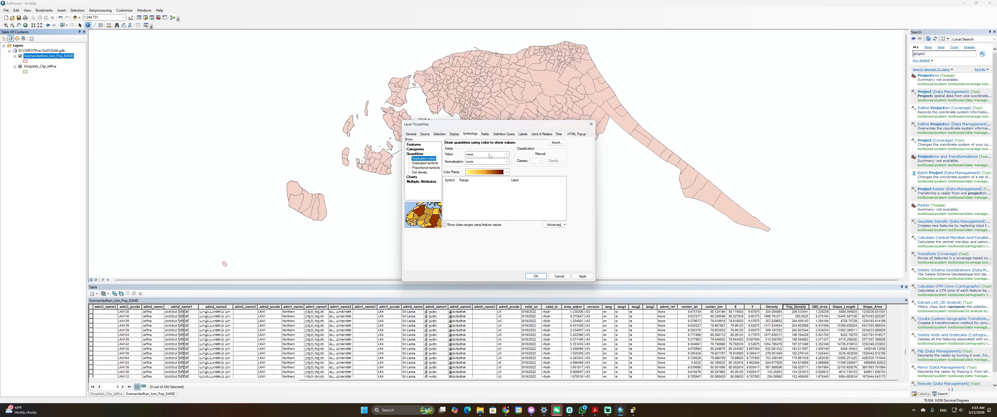
click(491, 155)
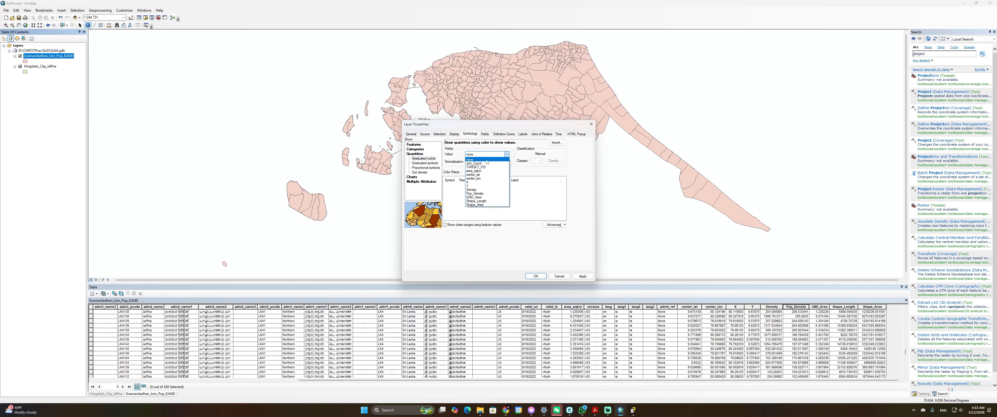
click(481, 194)
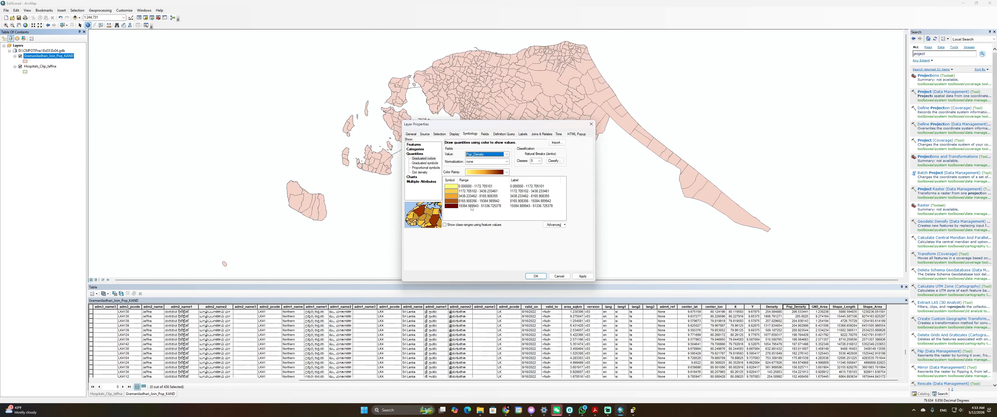
click(539, 162)
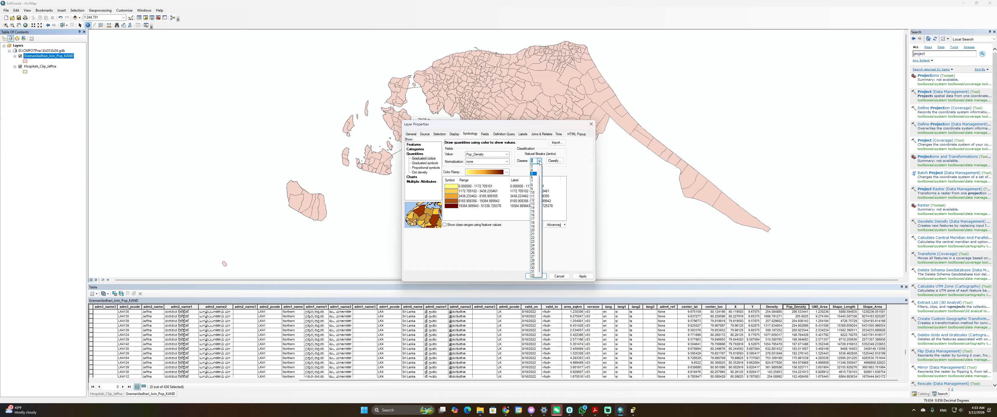
click(533, 178)
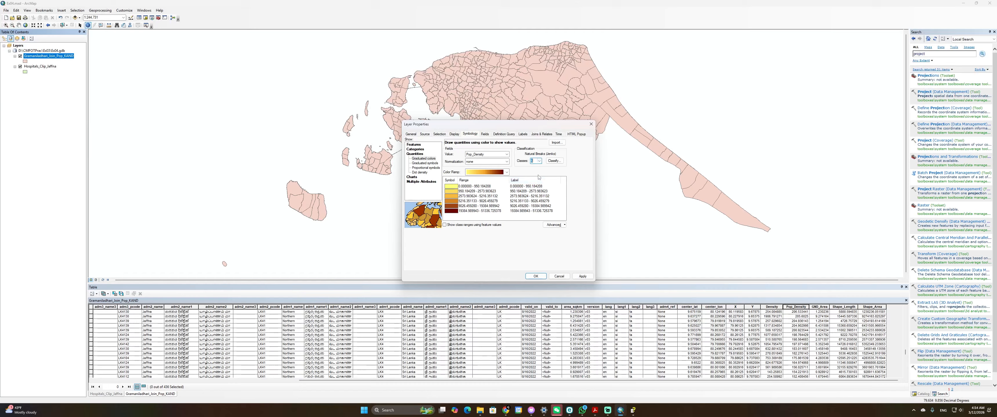
Edit the classification's first two break values to the whole numbers 950 and 2573
click(553, 160)
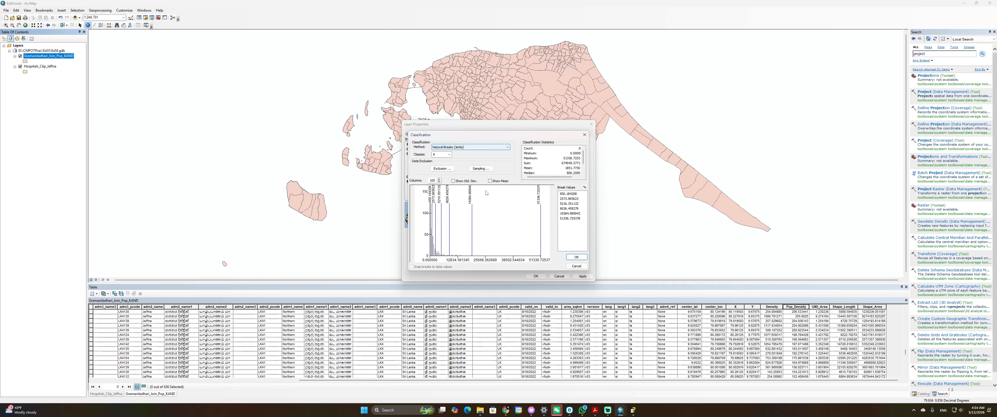
click(576, 257)
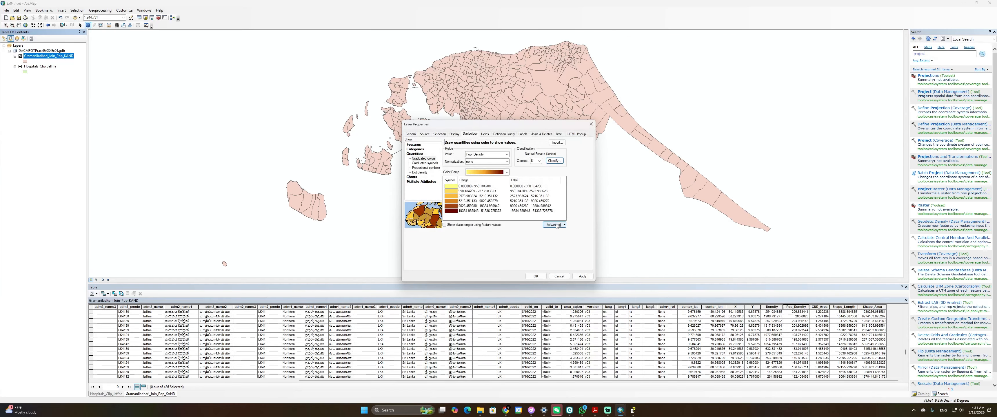
click(554, 160)
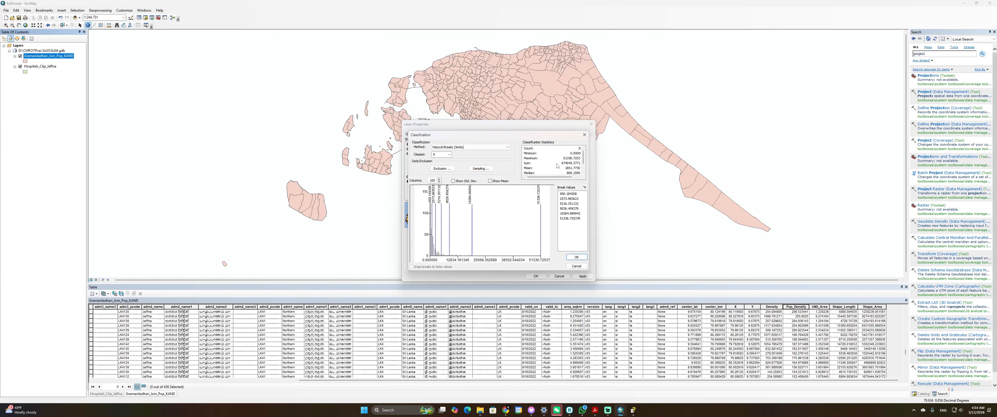
click(571, 193)
drag(567, 194, 587, 194)
text(0.)
click(573, 199)
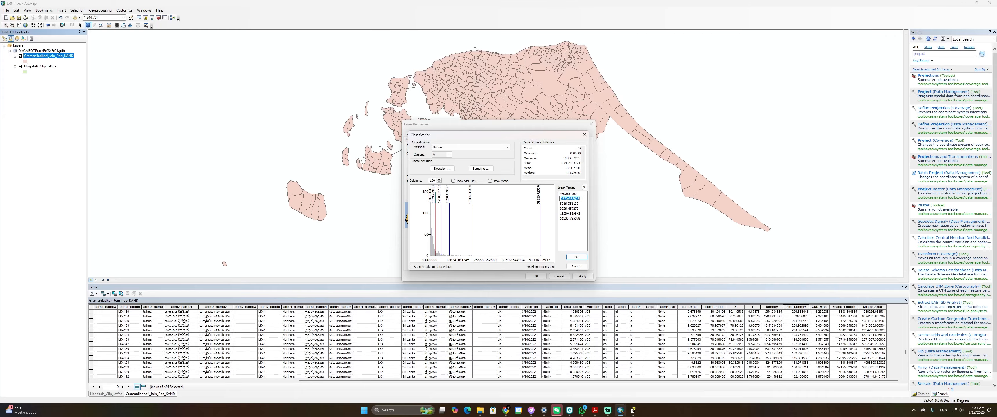
drag(569, 199, 581, 198)
key(BackSpace)
Set the remaining break values to 5216, 9026, 19384 and 51336 and accept the classification
click(574, 209)
click(570, 204)
key(BackSpace)
drag(569, 204, 589, 219)
click(572, 208)
key(BackSpace)
click(573, 214)
key(BackSpace)
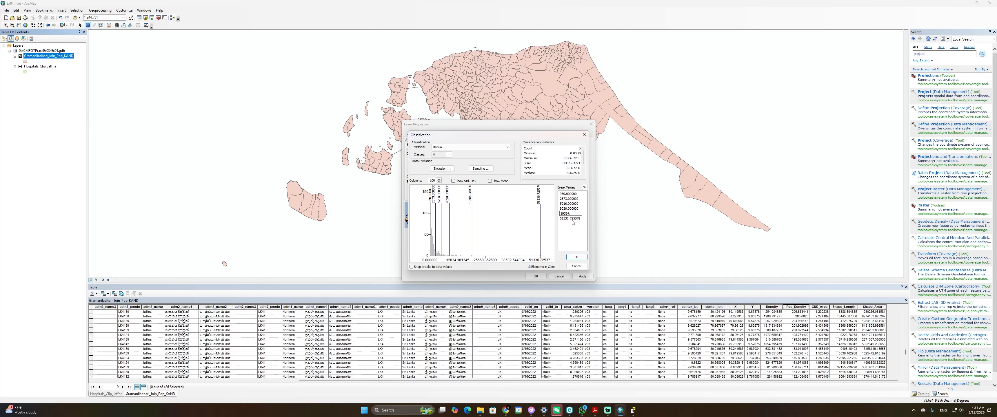
click(573, 219)
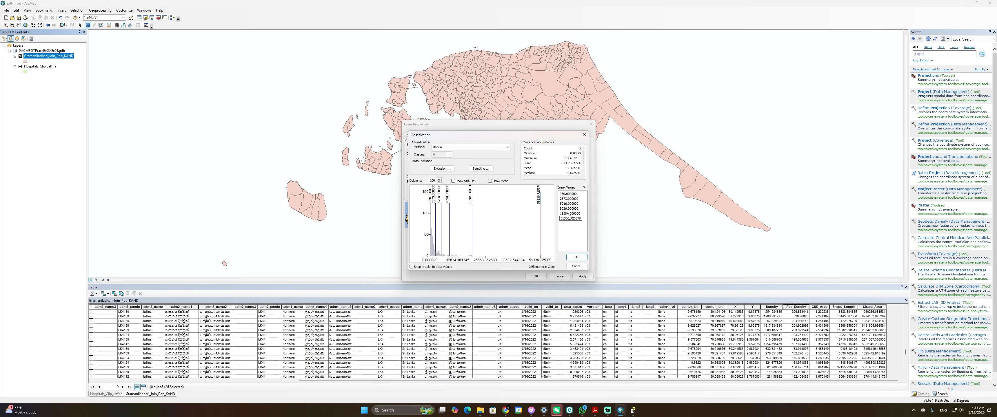
drag(570, 218, 582, 218)
key(BackSpace)
click(572, 233)
click(577, 257)
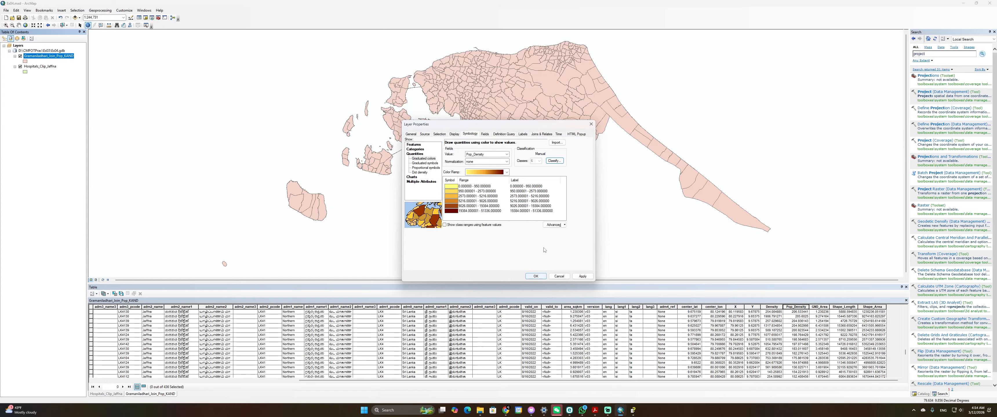
Shorten the labels of the two lowest density classes to "0 - 950" and "950 - 2573"
click(522, 186)
click(522, 187)
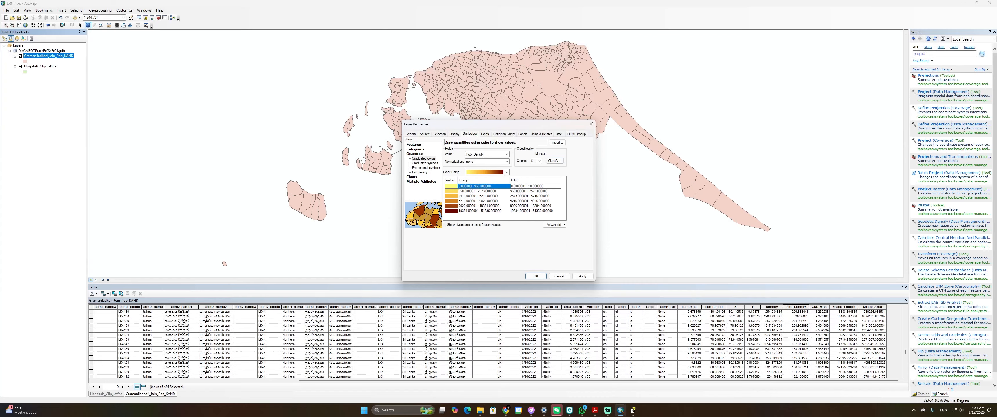
drag(525, 186, 522, 187)
key(BackSpace)
key(BackSpace)
key(BackSpace)
click(527, 191)
key(BackSpace)
key(BackSpace)
key(BackSpace)
key(BackSpace)
key(BackSpace)
key(BackSpace)
key(BackSpace)
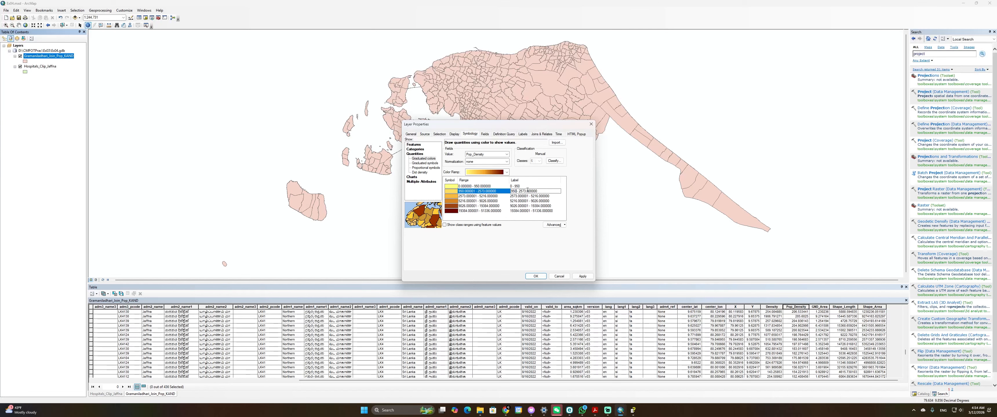
drag(544, 192, 531, 192)
key(BackSpace)
Shorten the third and fourth class labels to "2573 - 5216" and "5216 - 9026"
click(527, 196)
mouse_move(530, 196)
mouse_down()
mouse_move(520, 196)
mouse_move(530, 196)
mouse_up()
key(BackSpace)
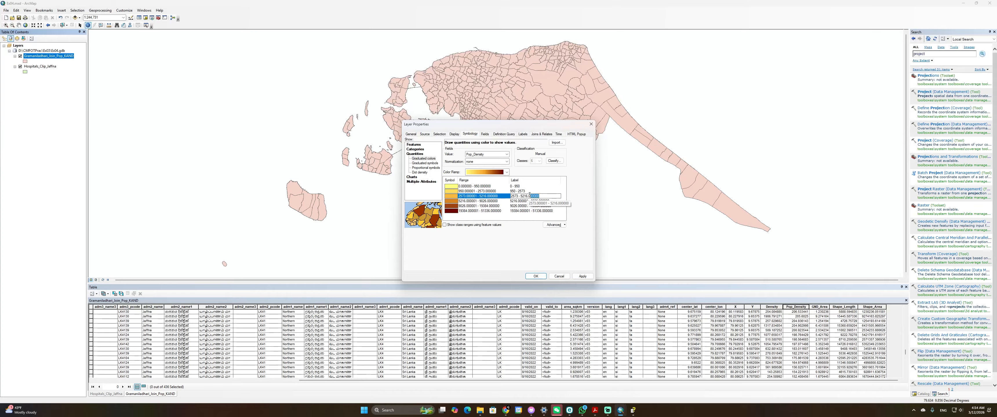
key(BackSpace)
click(518, 201)
drag(518, 201, 542, 201)
key(BackSpace)
key(BackSpace)
Relabel the two highest density classes as "9026 - 19384" and "19384 - 51336" and apply the symbology to the layer
click(518, 206)
click(519, 206)
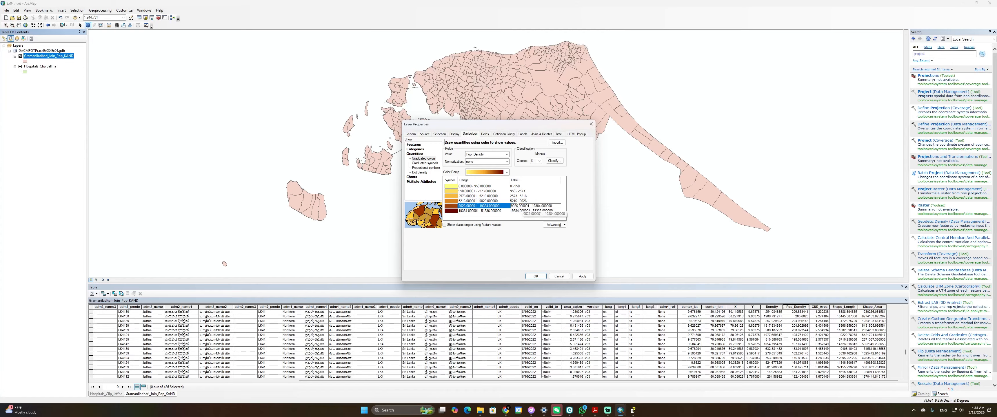
drag(520, 206, 543, 206)
key(BackSpace)
key(BackSpace)
click(522, 212)
click(521, 211)
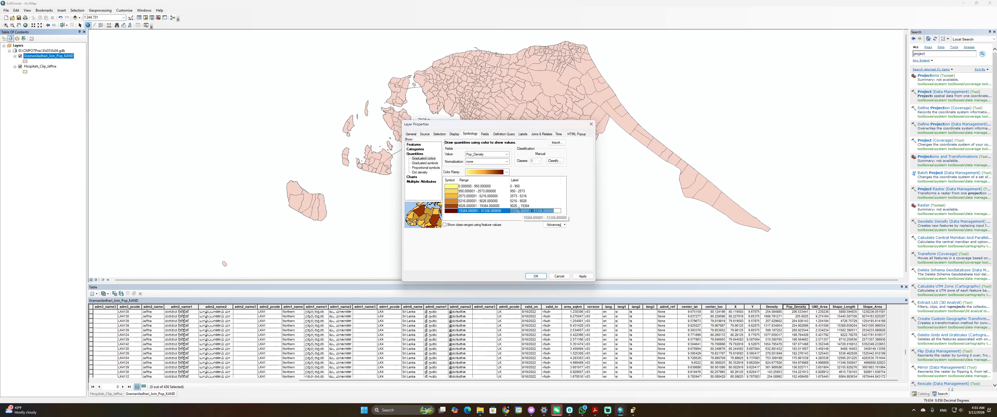
drag(521, 211, 530, 211)
key(BackSpace)
drag(532, 211, 544, 211)
key(BackSpace)
click(578, 277)
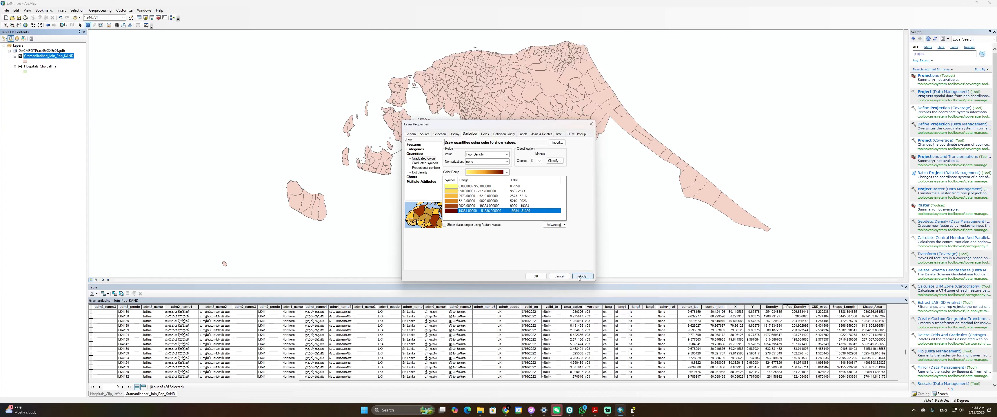
click(579, 277)
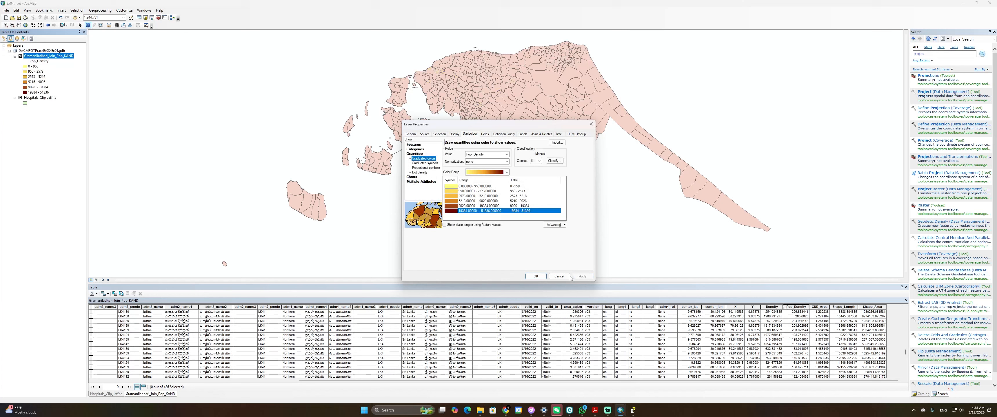
click(535, 277)
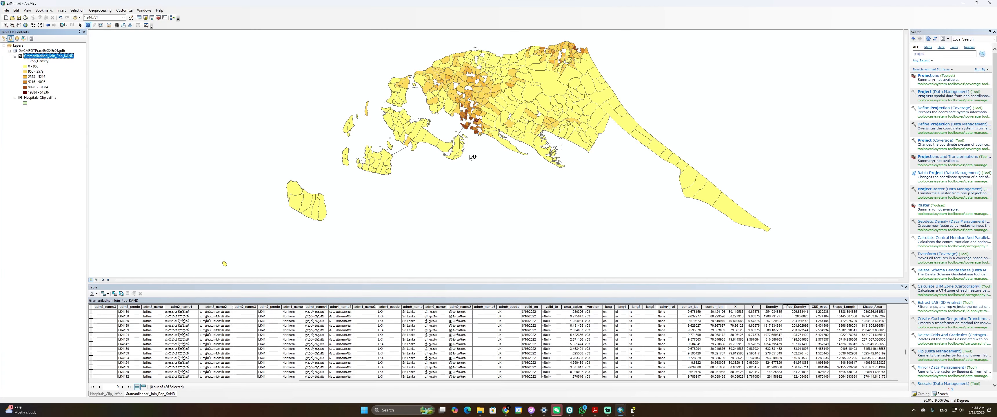
Set up a Select By Location query with Gramaniladhari_Join_Pop_KAND as the target layer and Hospitals_Clip_Jaffna as the source layer
scroll(462, 102, up, 1)
scroll(466, 109, down, 1)
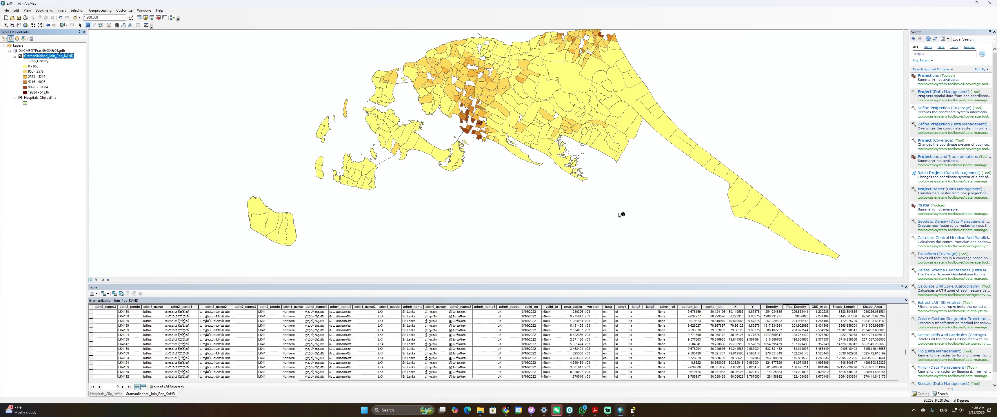
right_click(68, 57)
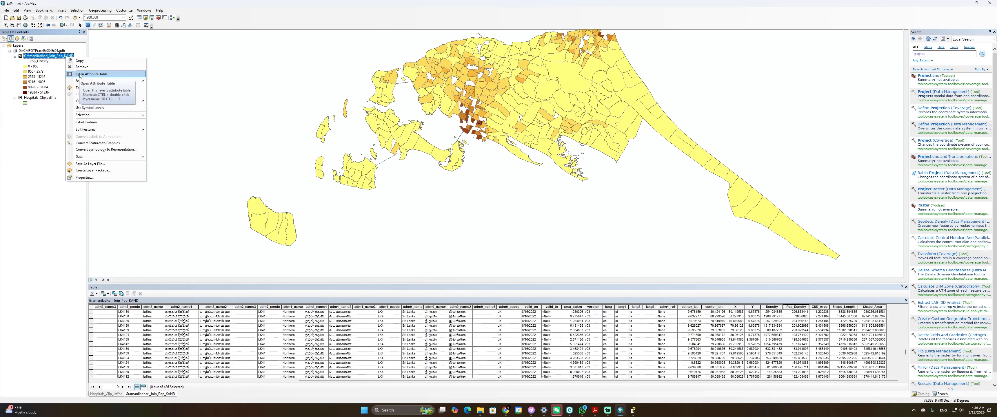
click(86, 87)
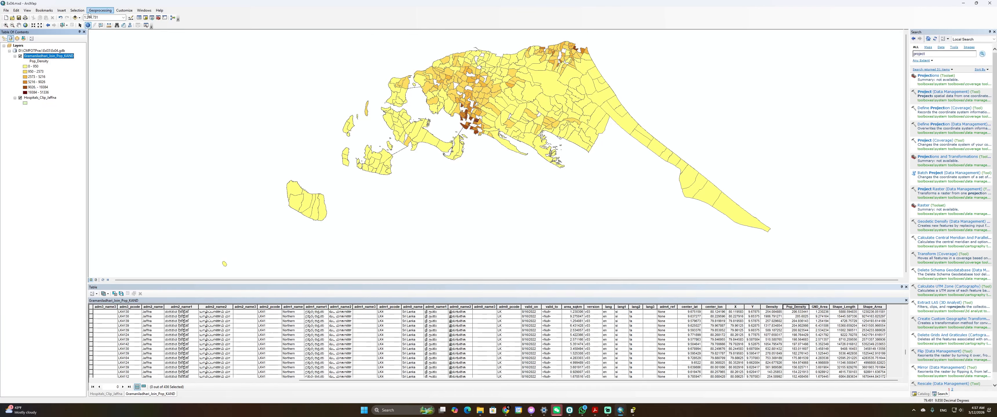
click(79, 12)
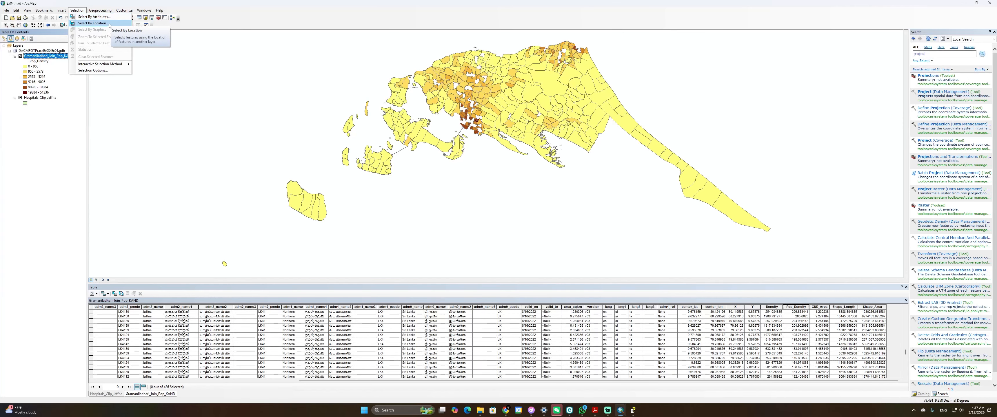
click(93, 23)
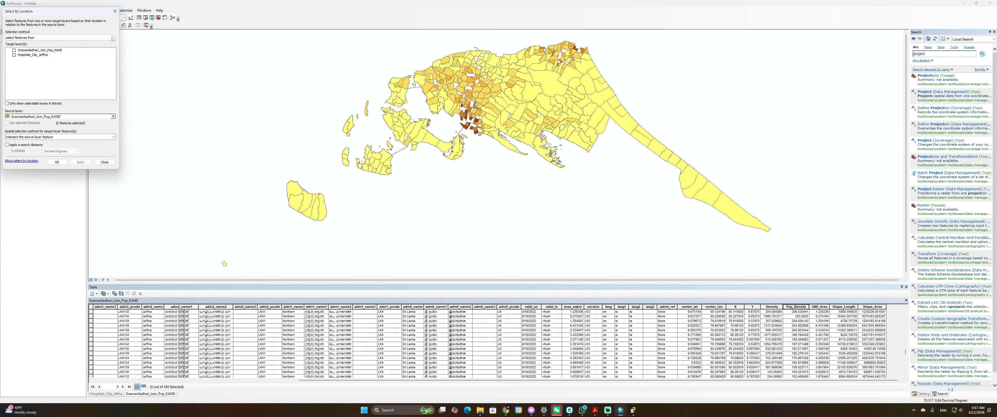
drag(69, 15, 317, 85)
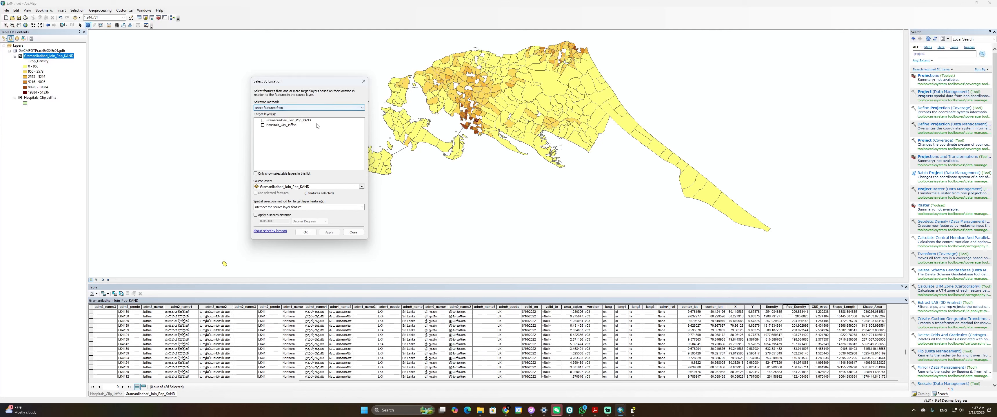
click(263, 121)
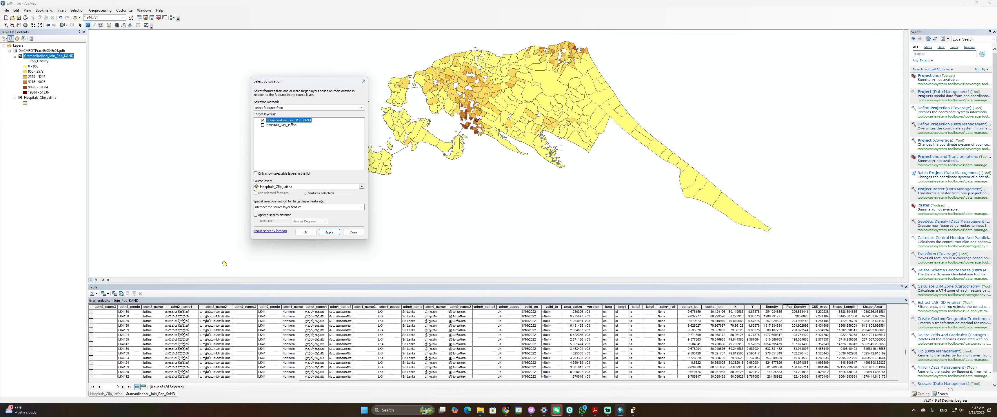
click(362, 187)
click(362, 187)
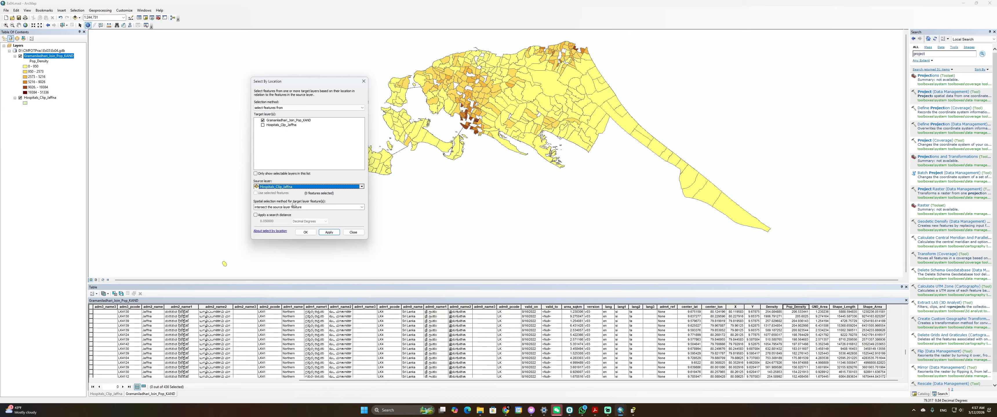
Select the target features that completely contain the source layer feature and apply the selection
click(362, 207)
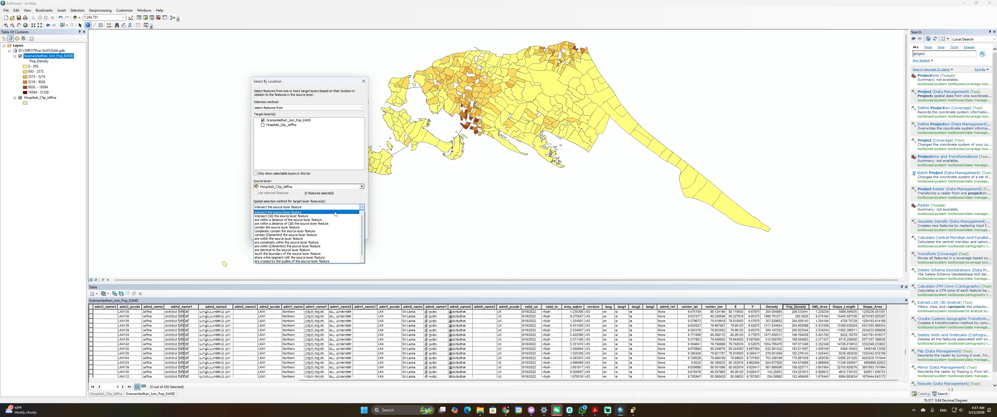
click(330, 148)
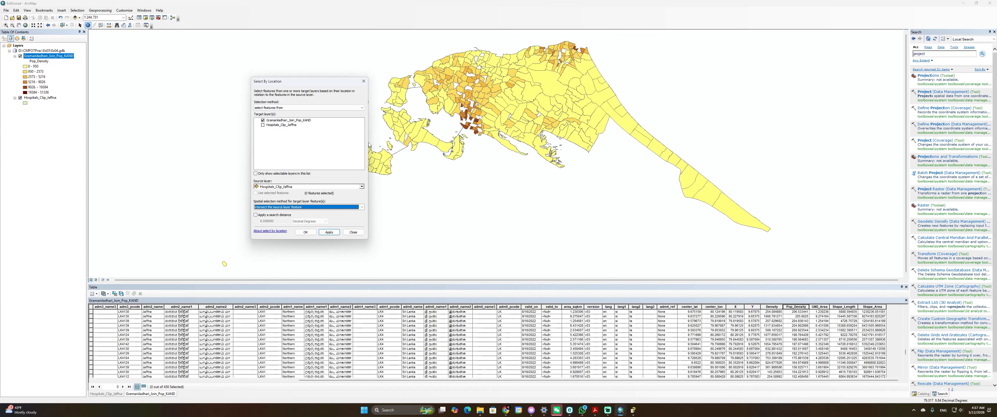
click(360, 207)
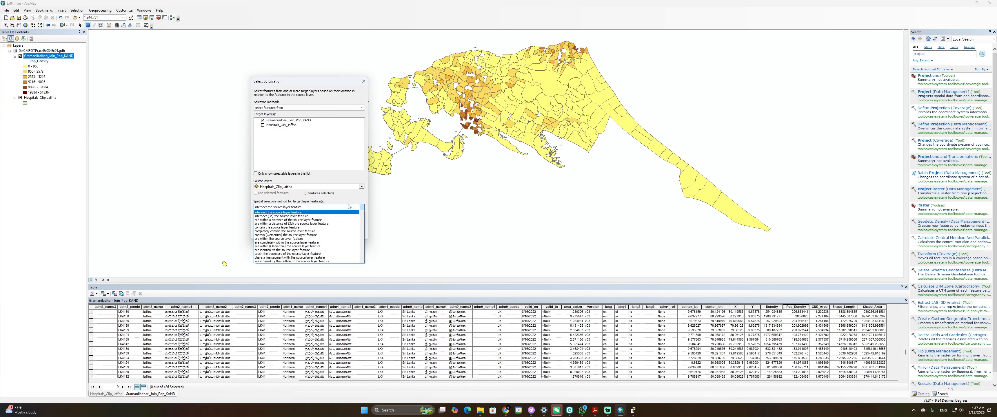
click(309, 232)
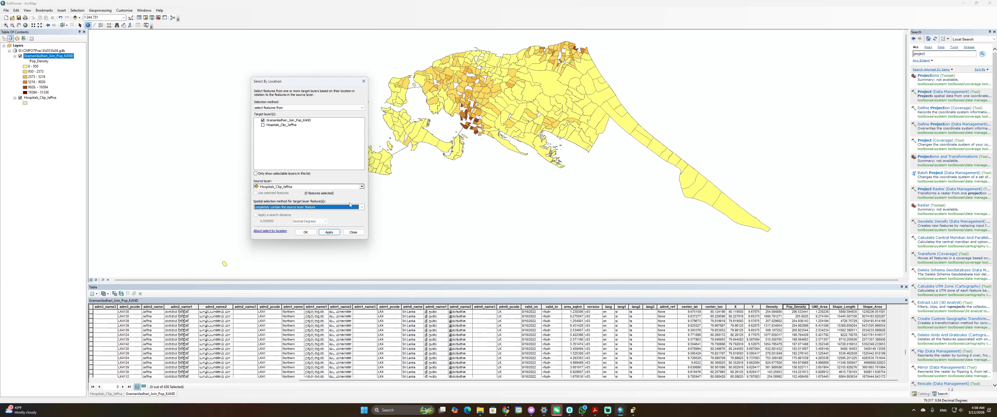
click(336, 234)
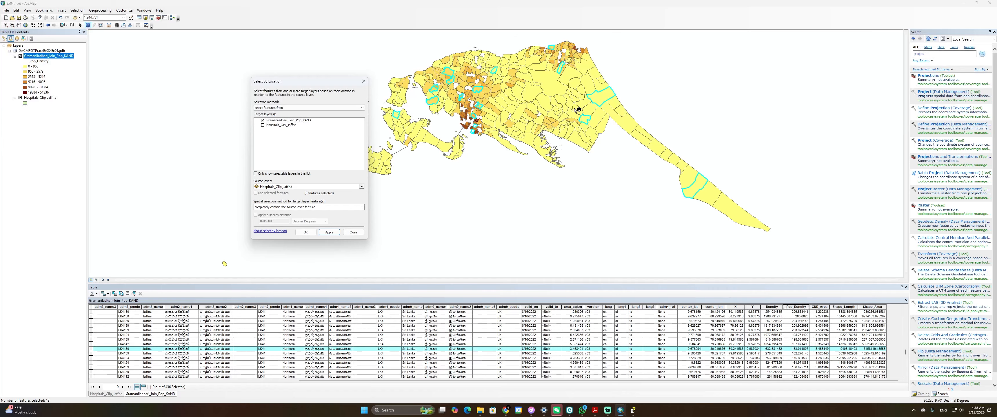
Toggle the visibility of the Gramaniladhari_Join_Pop_KAND layer off and on to check where the hospital features lie
click(20, 56)
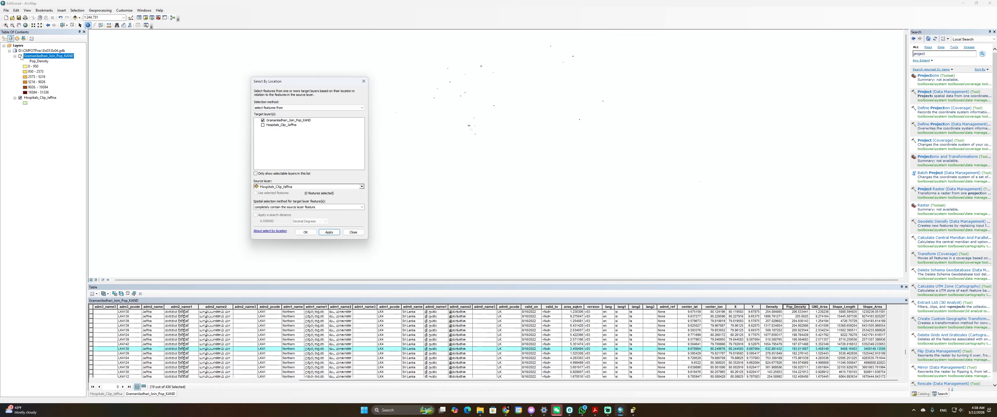
click(20, 56)
click(21, 56)
click(21, 56)
click(20, 56)
click(20, 56)
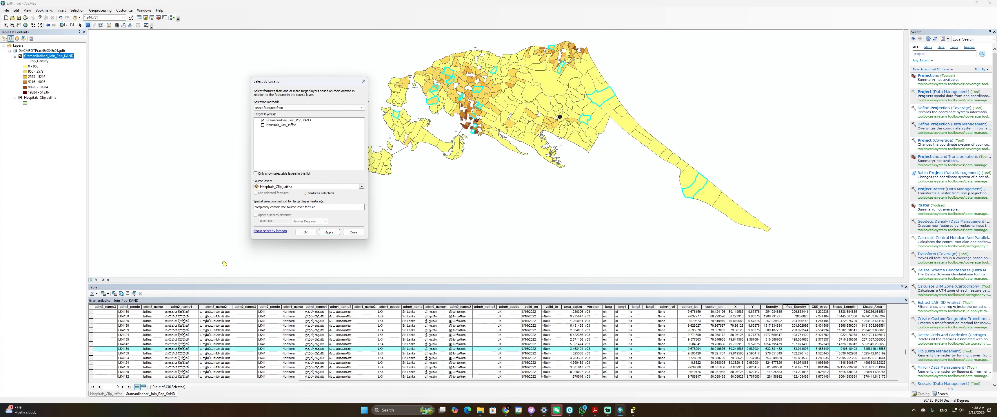
Switch the layer list to drawing order and move Hospitals_Clip_Jaffna above the Gramaniladhari_Join_Pop_KAND layer
drag(43, 98, 60, 52)
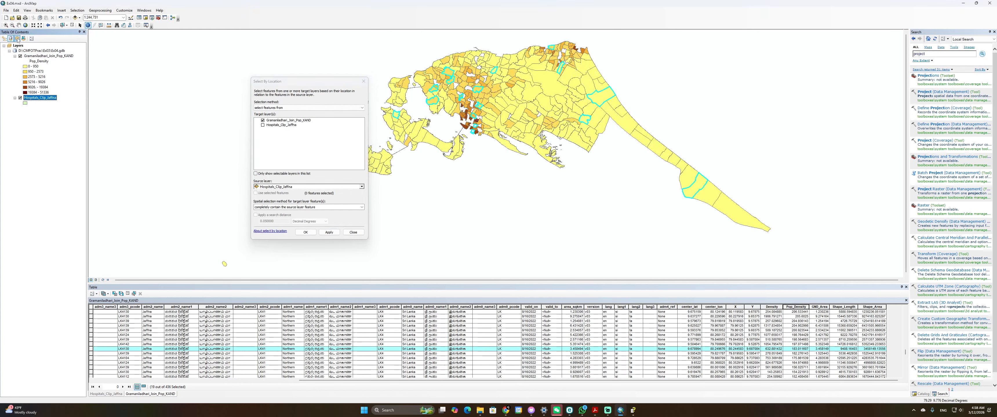
click(4, 39)
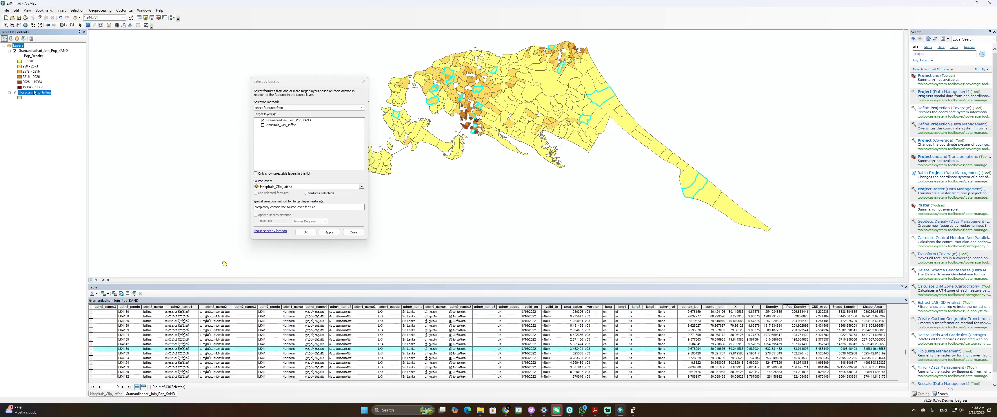
drag(36, 93, 45, 48)
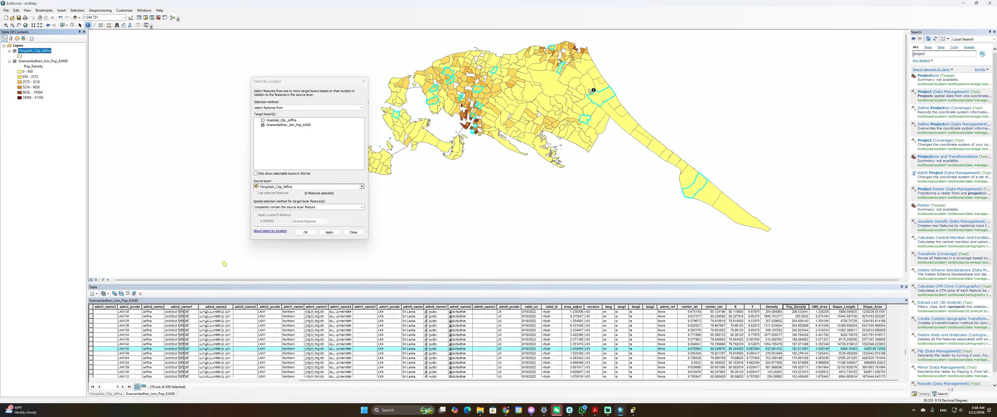
Identify the hospital polygon just outside the large selected division on the northeastern coast, and close its details
scroll(607, 102, up, 2)
scroll(607, 102, down, 8)
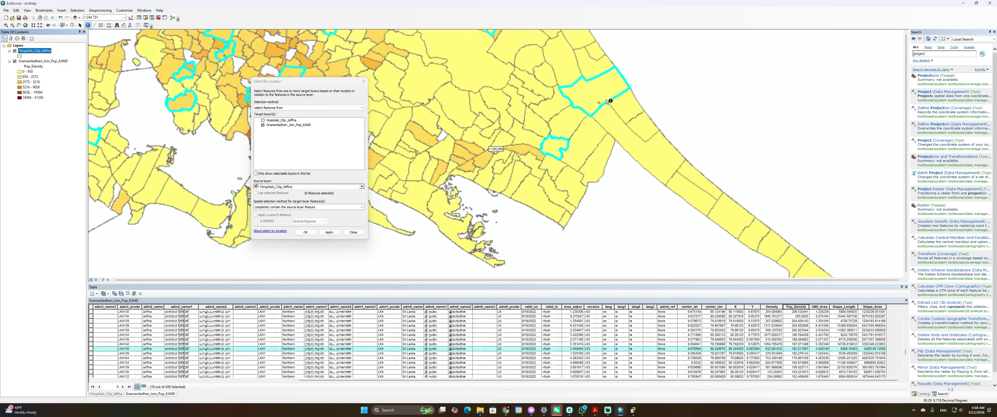
scroll(602, 104, down, 2)
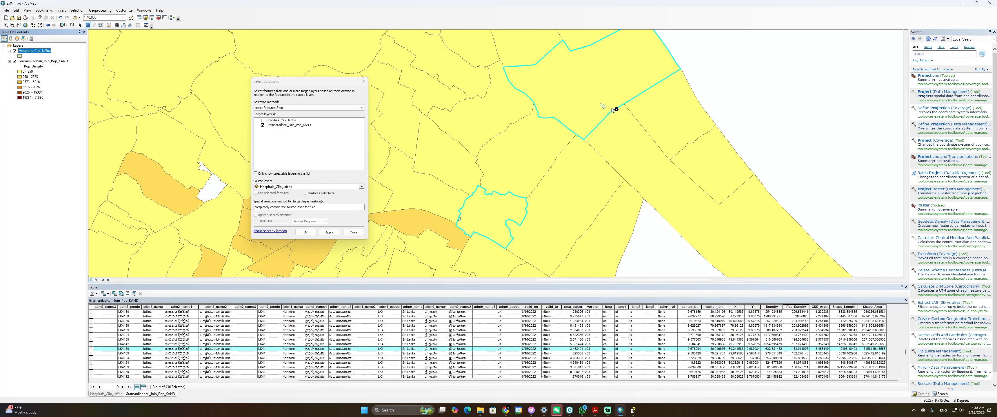
click(603, 106)
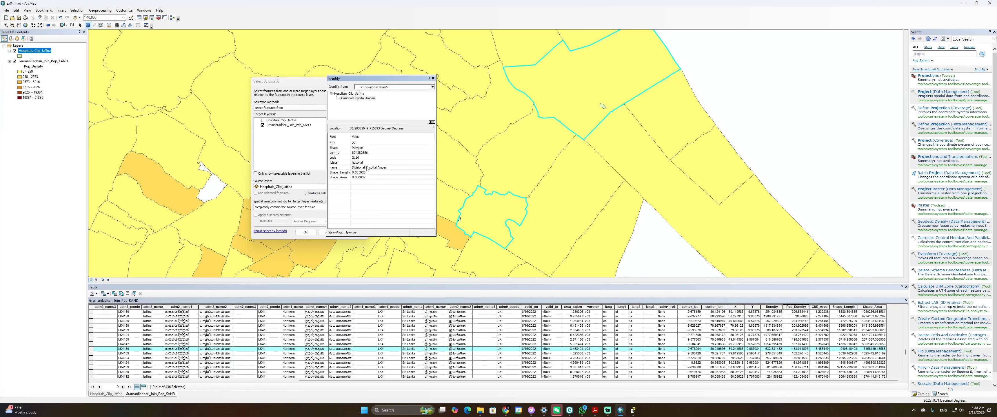
click(434, 77)
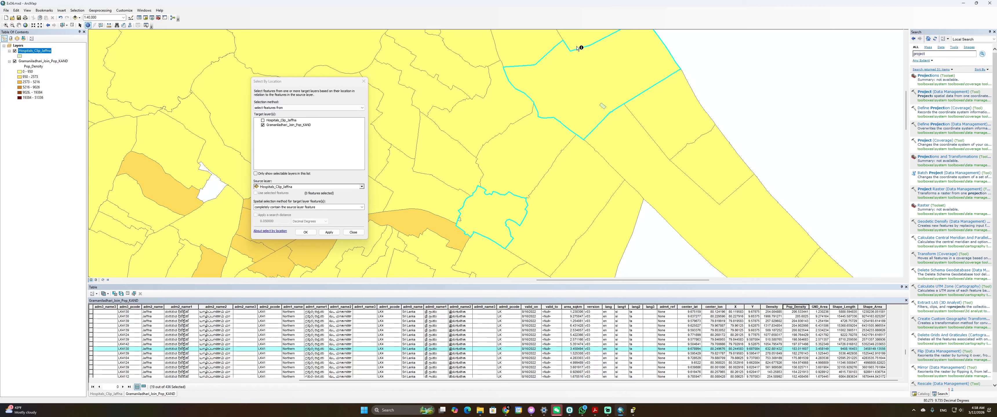
Identify the hospital at the western edge of the small irregular selected division, and close its details
click(460, 221)
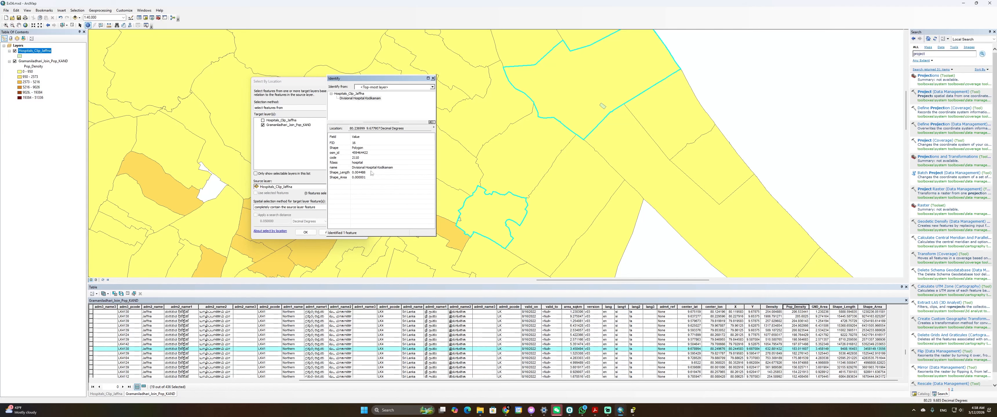
click(432, 78)
scroll(561, 169, up, 5)
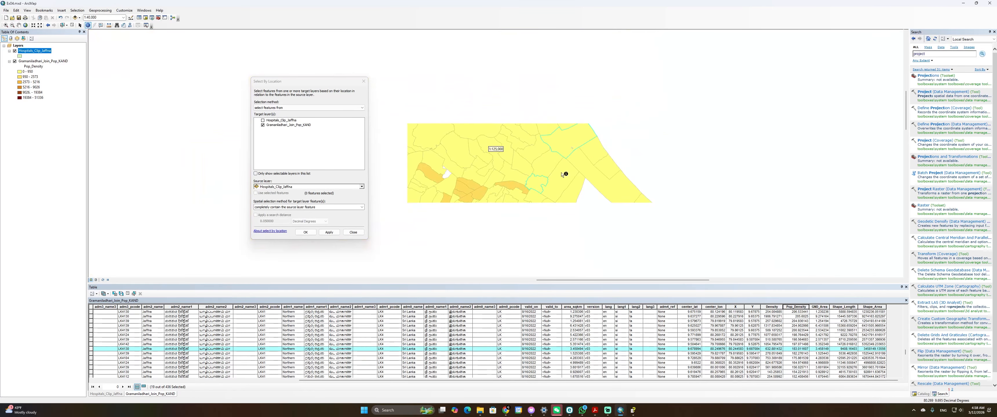
scroll(585, 202, up, 3)
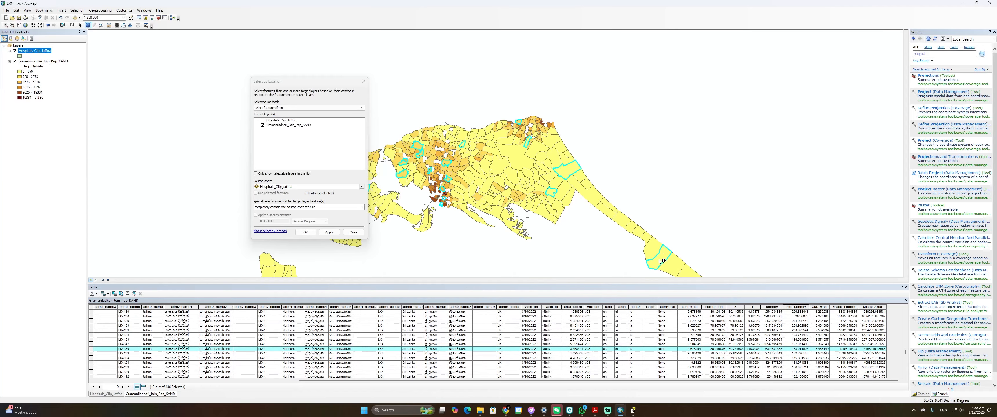
Identify the hospital inside the selected division near the map's southeastern tail, and close its details
scroll(660, 262, down, 5)
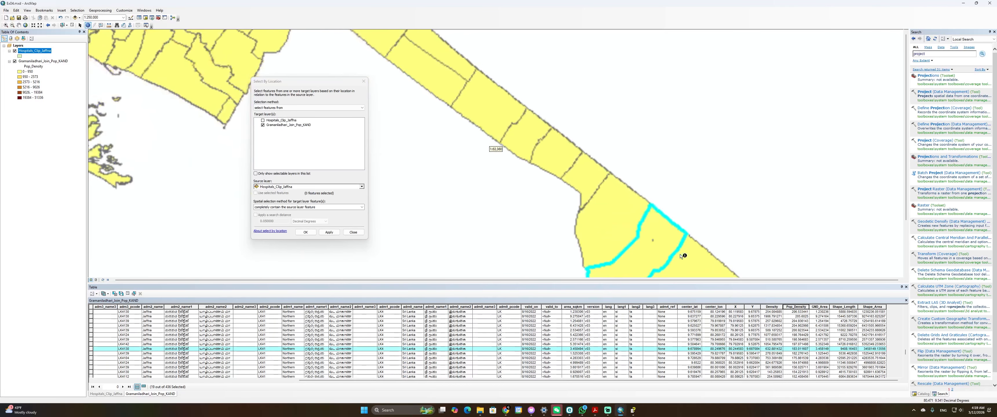
scroll(682, 256, down, 4)
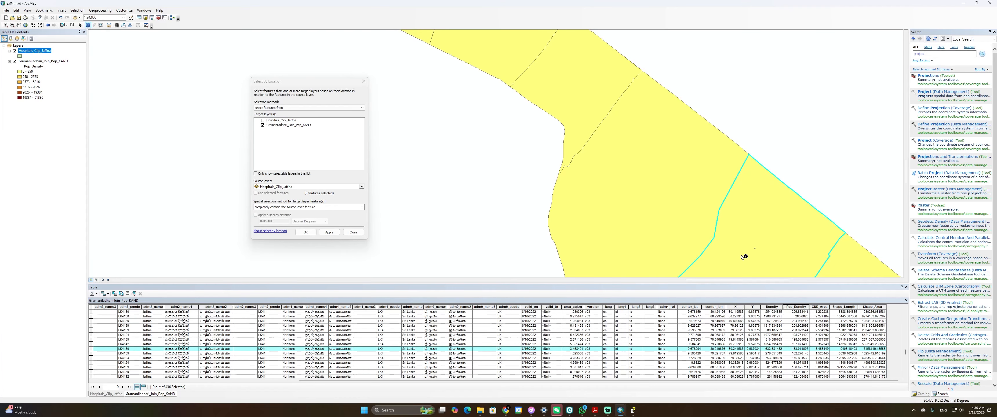
click(755, 250)
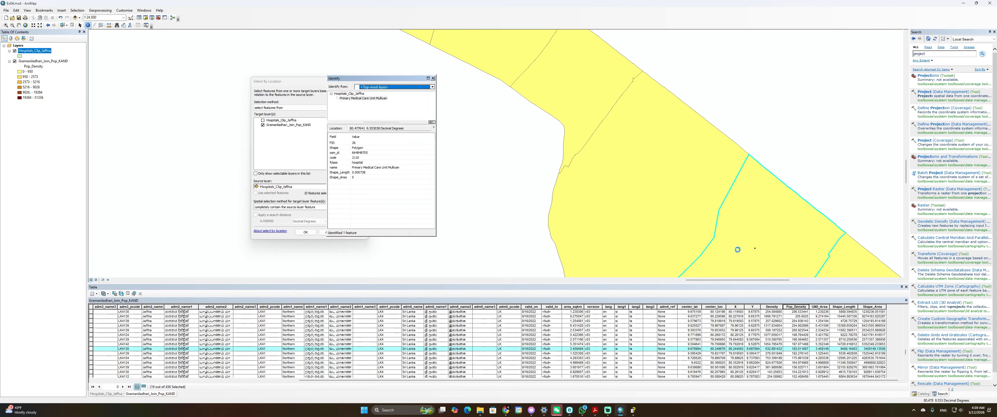
click(433, 78)
scroll(501, 209, down, 1)
scroll(499, 208, up, 1)
scroll(500, 207, up, 5)
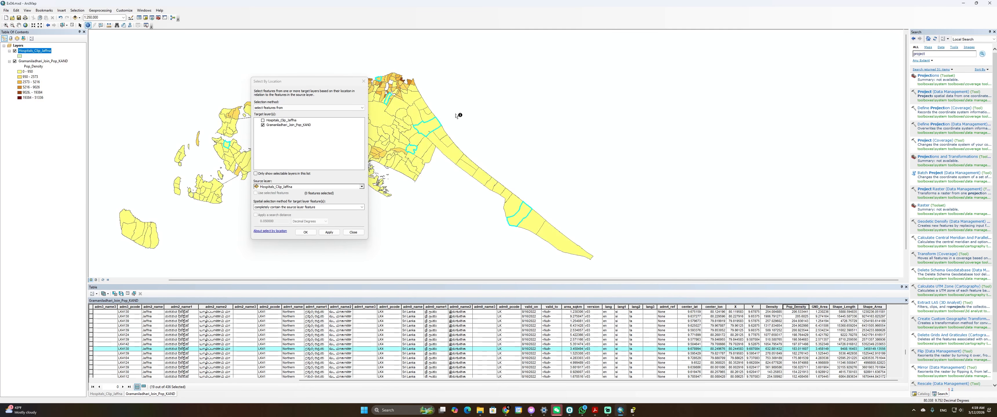
Move the Select By Location window clear of the divisions and show only the selected records in the attribute table
drag(316, 81, 693, 81)
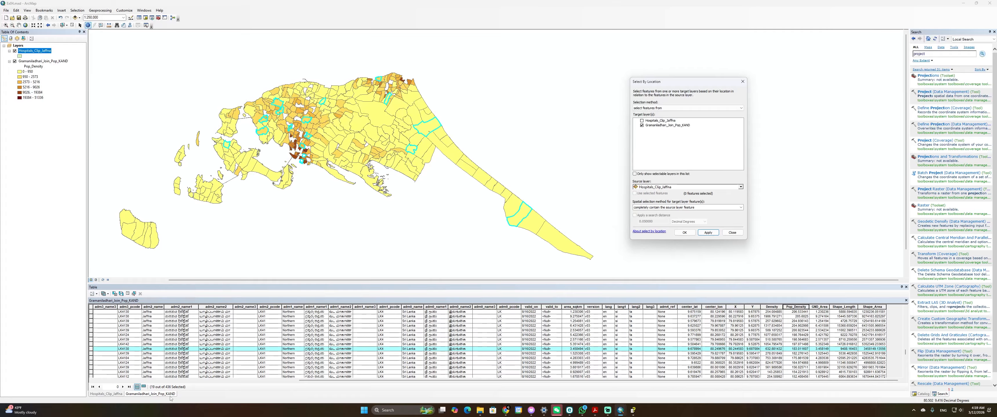
click(143, 386)
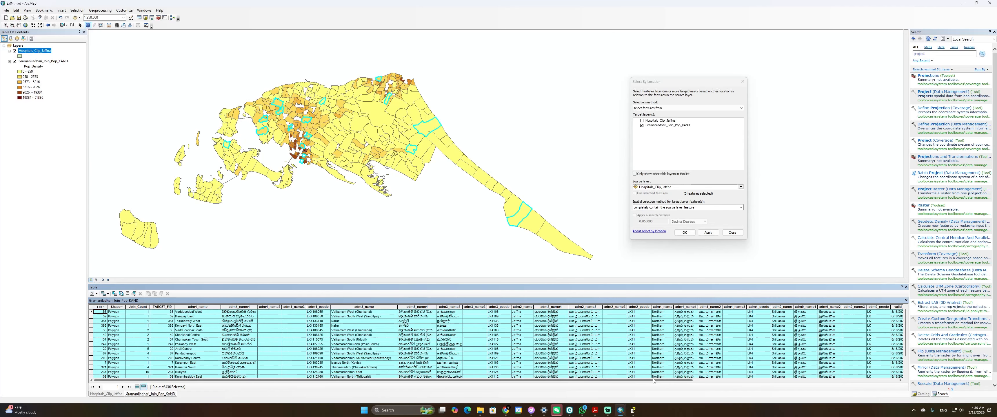
drag(654, 381, 862, 381)
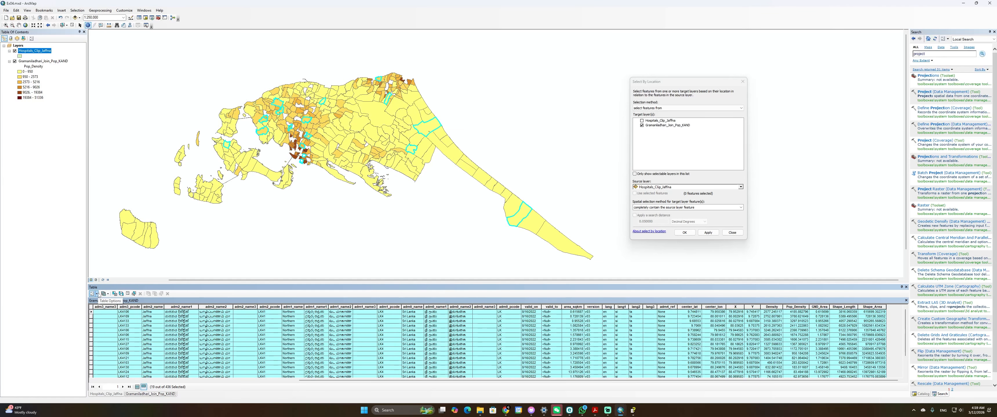
Add a Short Integer field named HospitalAvailability to the Gramaniladhari_Join_Pop_KAND table
click(98, 294)
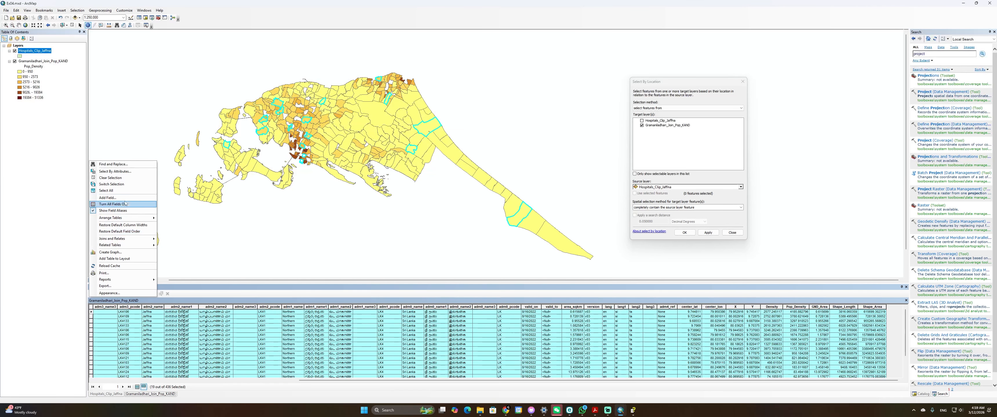
click(108, 198)
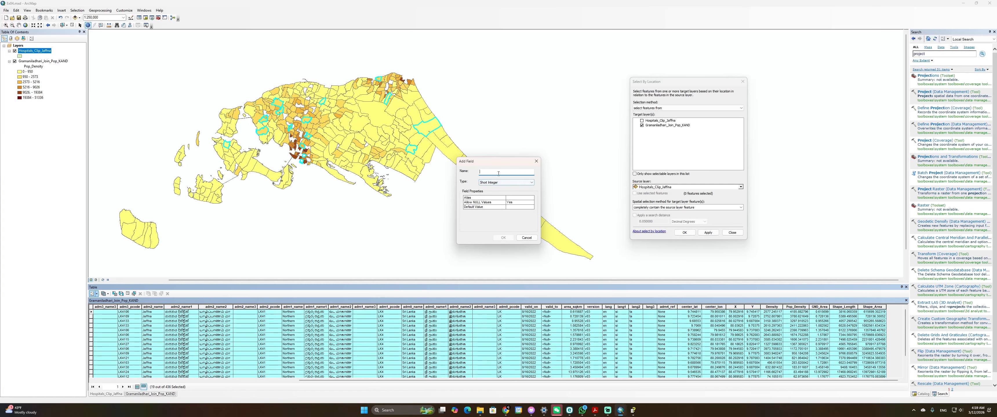
text(HospitalAvailability)
click(493, 182)
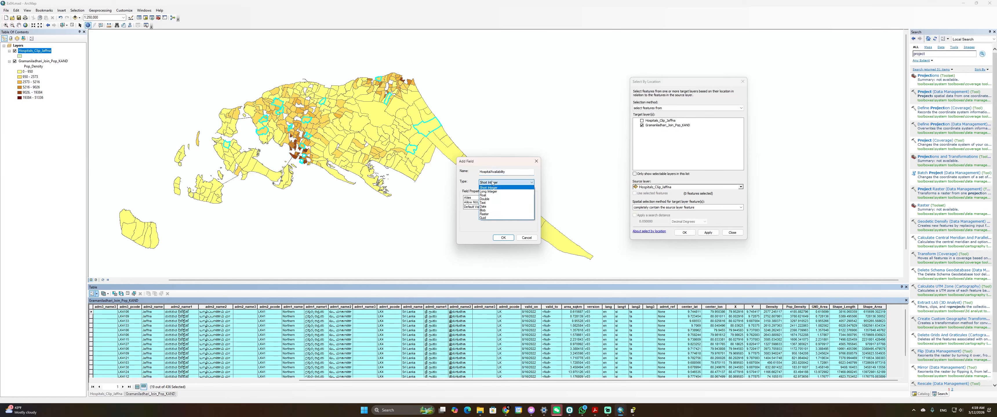
click(499, 238)
click(499, 238)
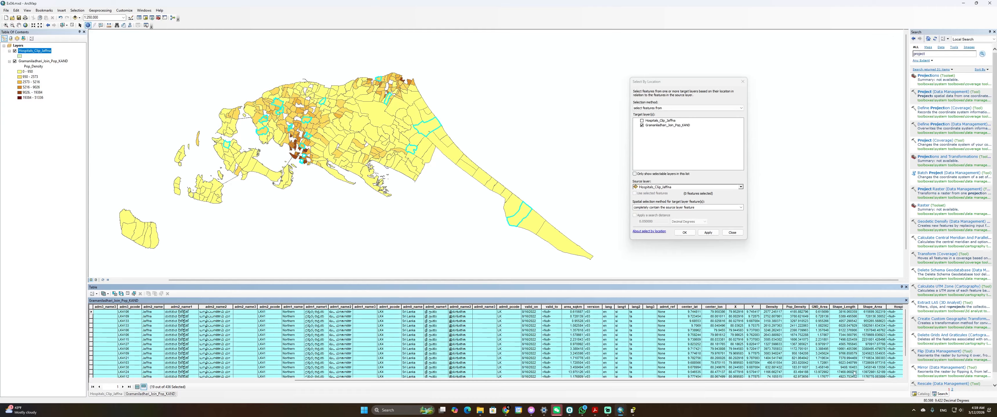
Calculate the HospitalAvailability field as 1 for the selected divisions, outside an edit session
drag(855, 380, 889, 381)
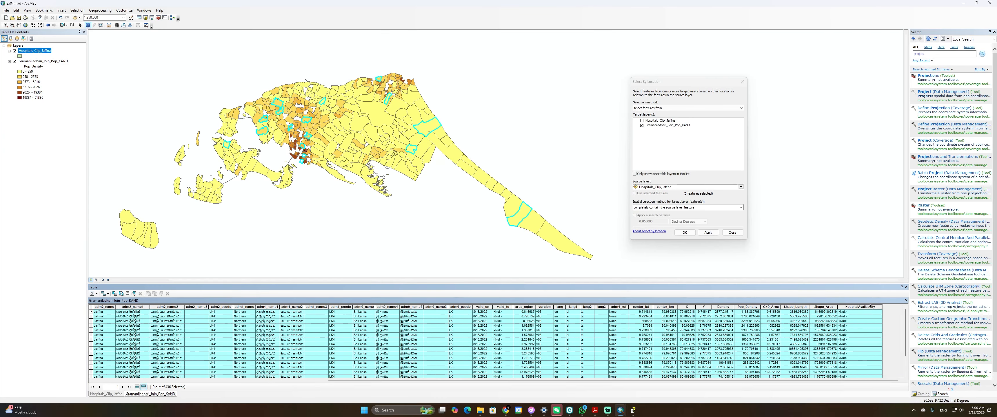
right_click(870, 306)
click(883, 339)
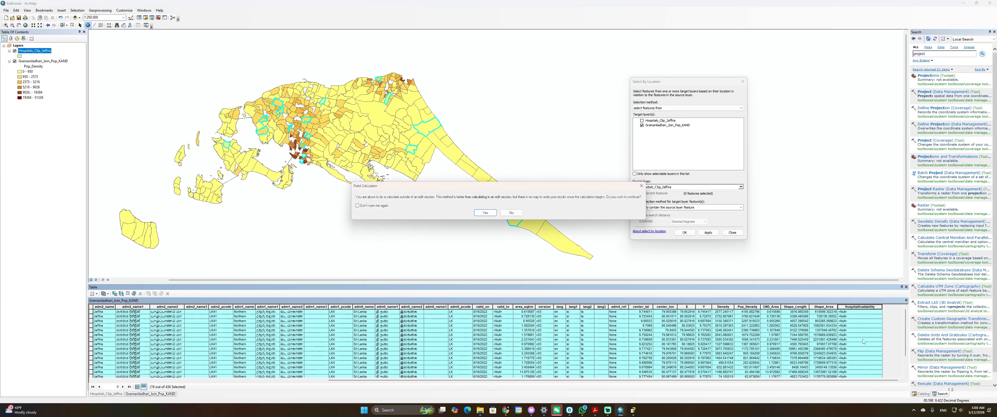
click(477, 214)
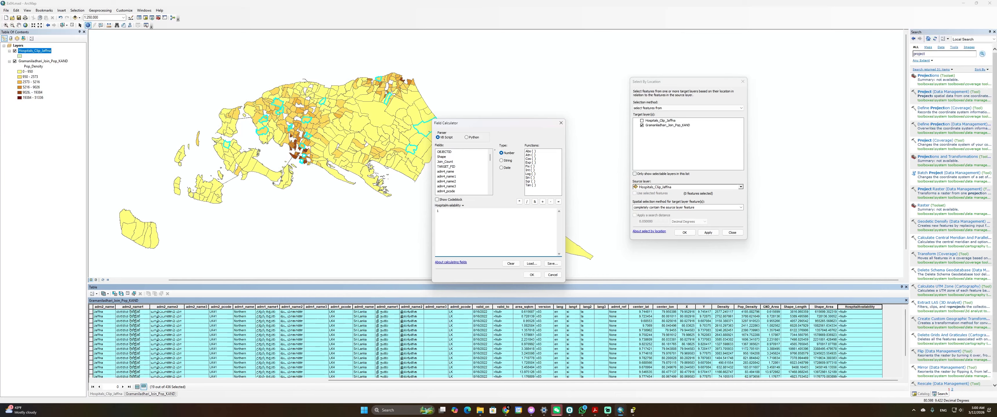
click(532, 274)
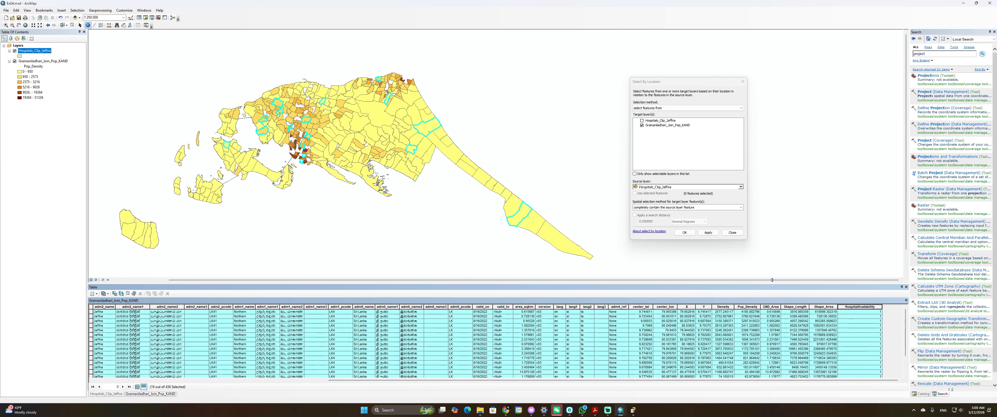
Reapply the location selection and switch it in the attribute table to all other divisions, listing only the selected records
click(708, 233)
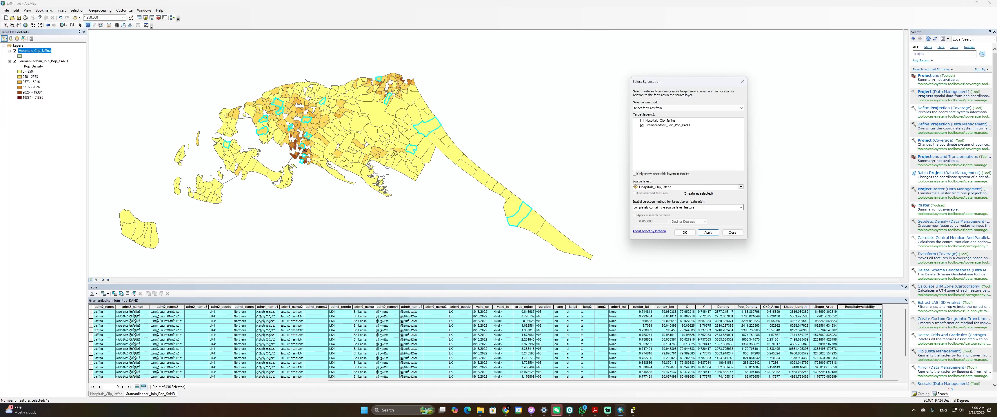
click(137, 386)
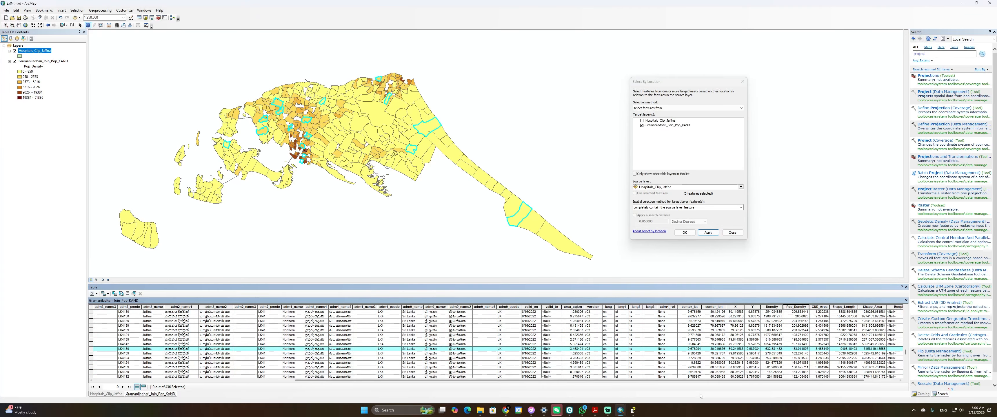
drag(706, 381, 747, 381)
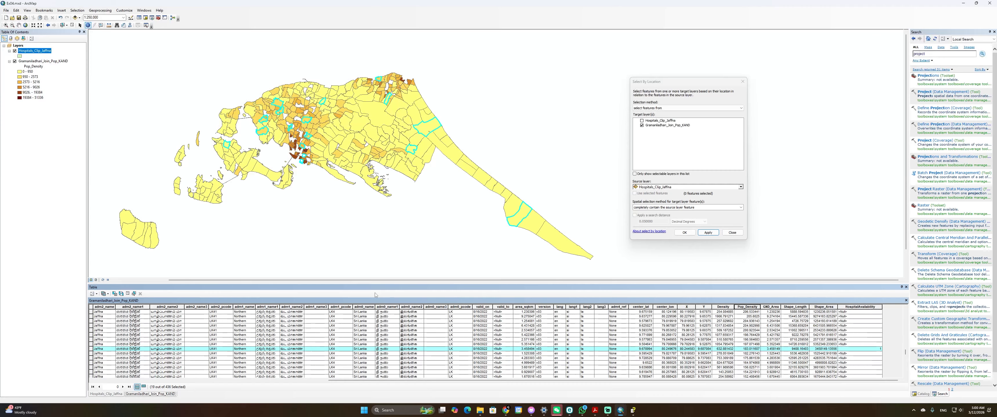
click(121, 294)
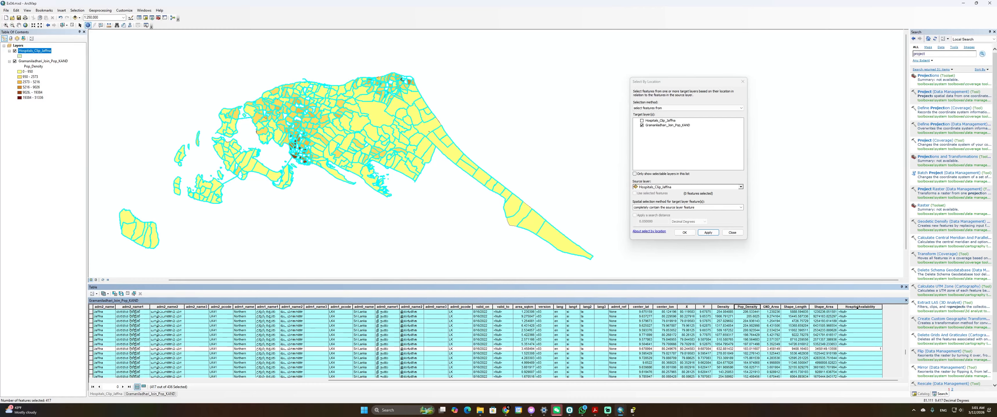
click(143, 388)
Calculate the HospitalAvailability field as 0 for the selected divisions, outside an edit session
right_click(860, 307)
click(874, 345)
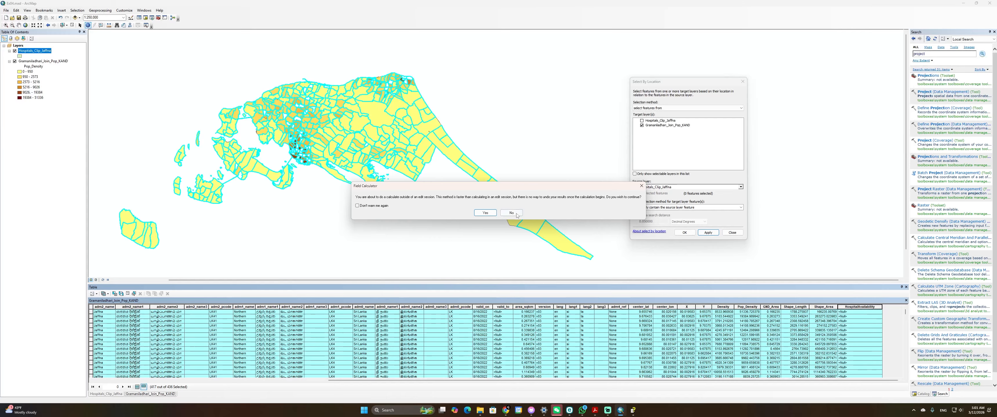
click(485, 213)
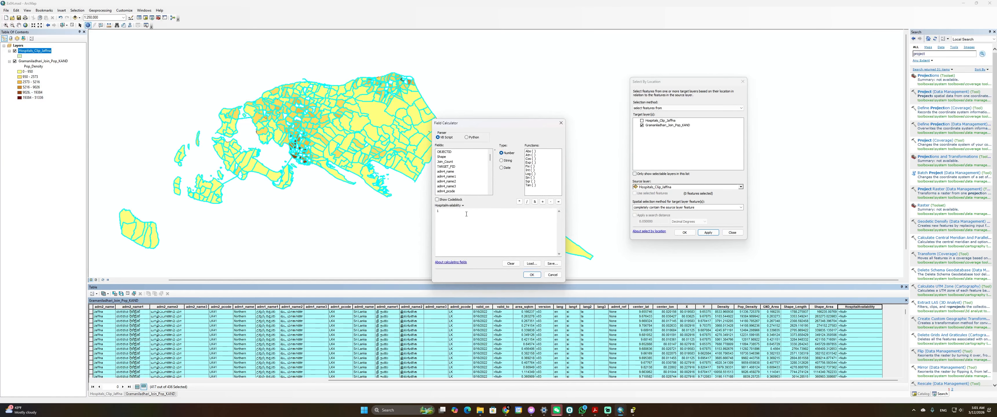
click(448, 216)
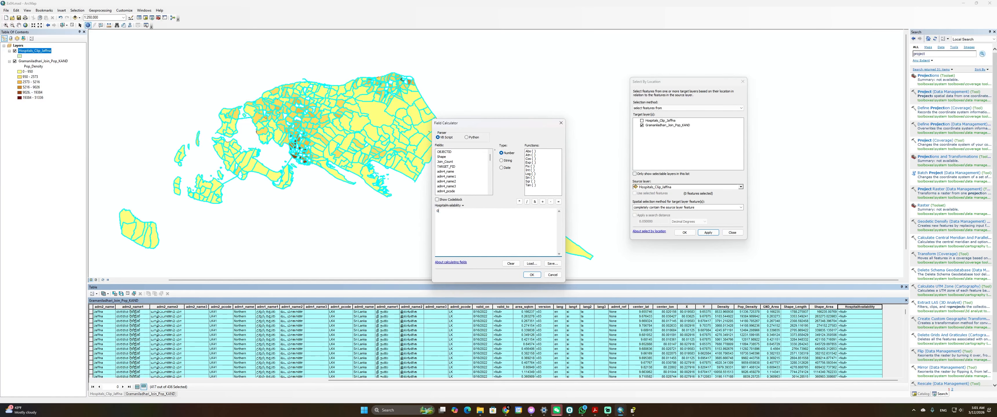
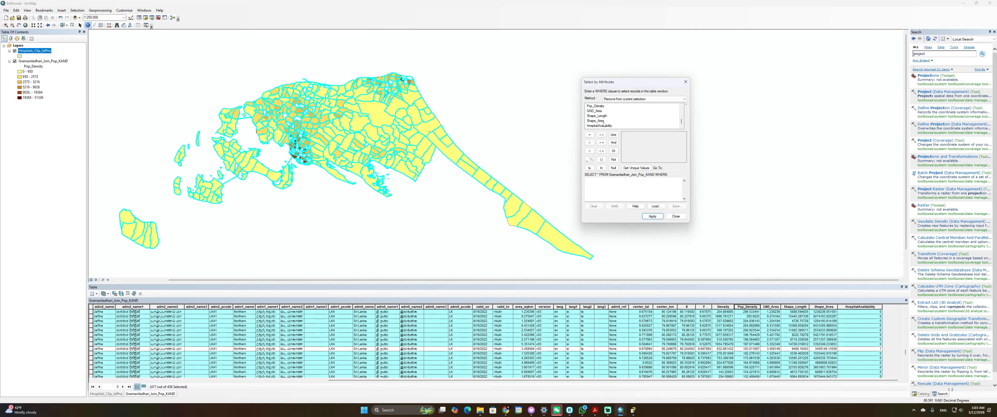
Remove divisions with Pop_Density >= 800 from the current selection, using Select by Attributes
click(611, 188)
double_click(598, 106)
click(602, 143)
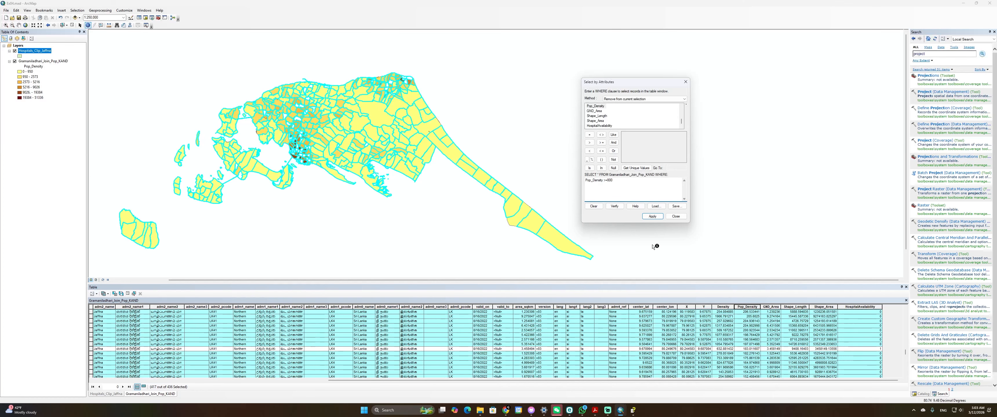
click(652, 217)
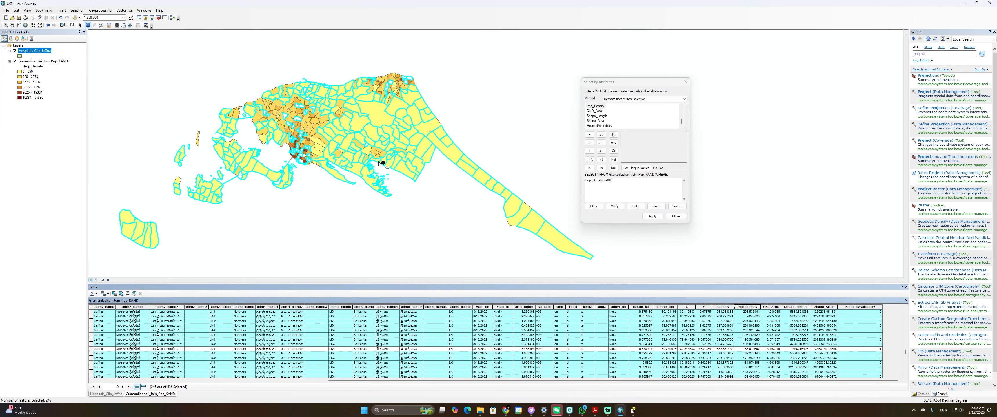
Try to remove divisions with Pop_Density >= 1000 from the current selection
double_click(608, 181)
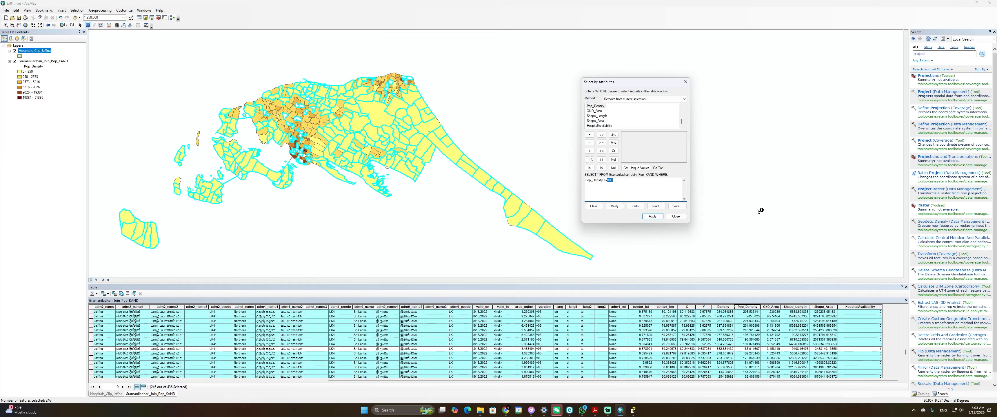
text(20)
click(652, 216)
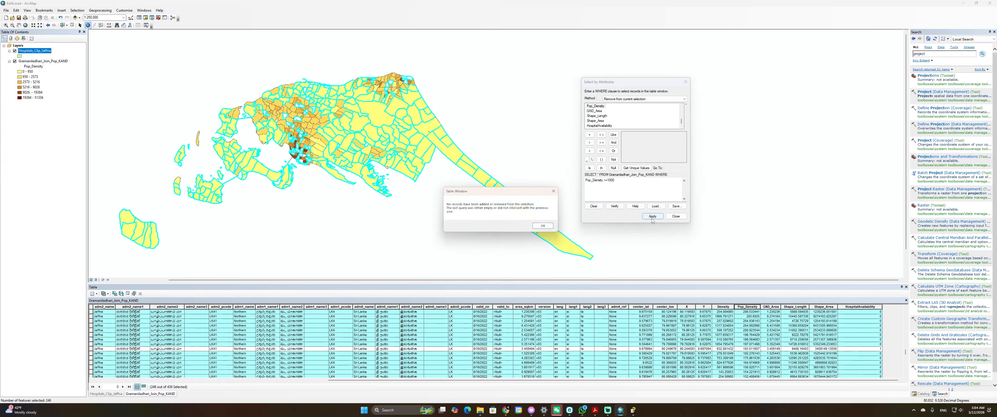
click(544, 227)
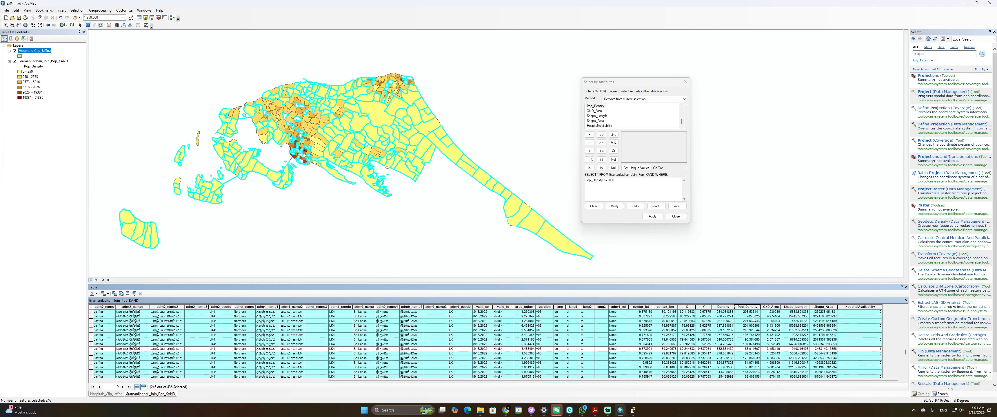
Examine the Pop_Density values around the selection threshold in the attribute table and close the attribute query
scroll(753, 335, down, 10)
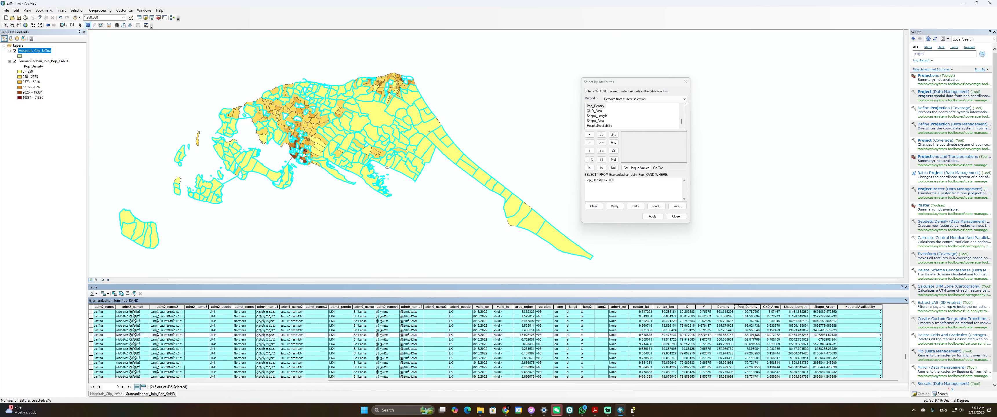
scroll(753, 337, down, 5)
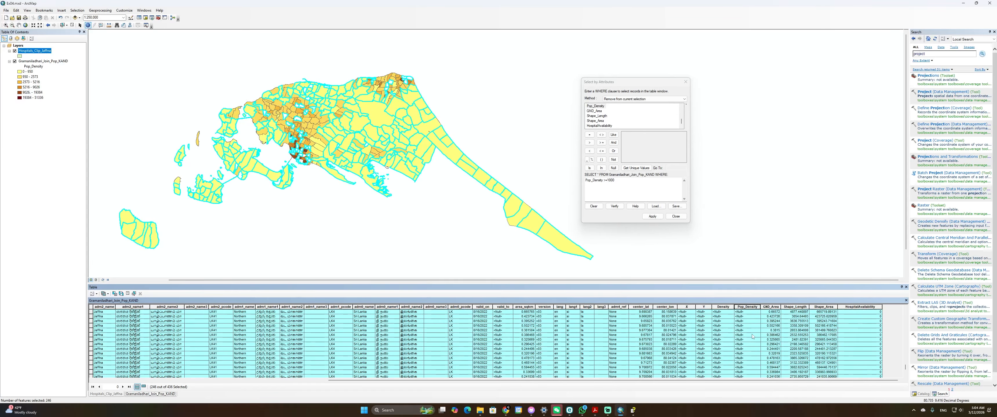
scroll(752, 335, up, 5)
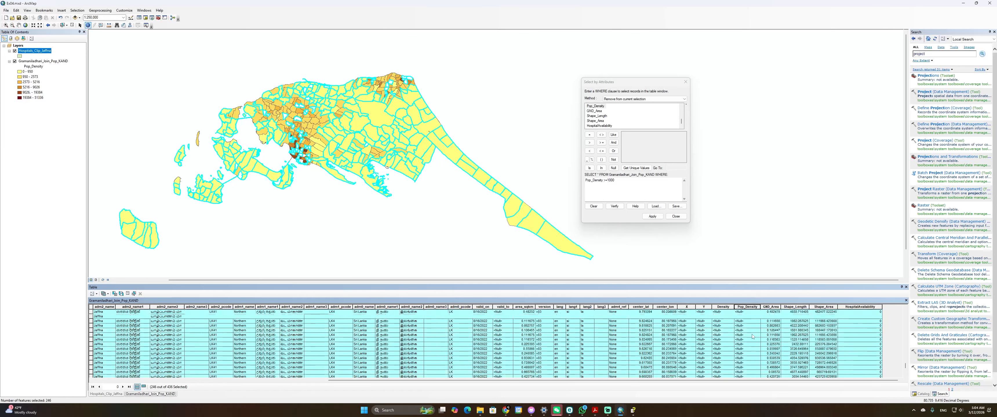
scroll(753, 336, up, 10)
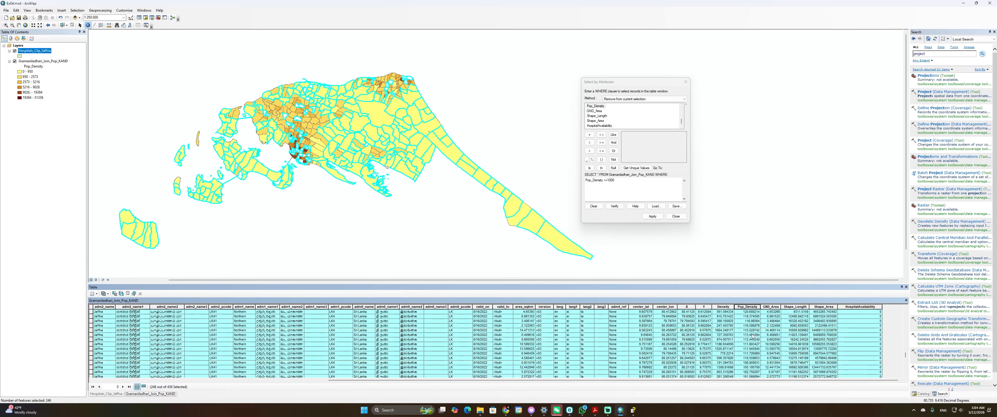
scroll(752, 337, up, 10)
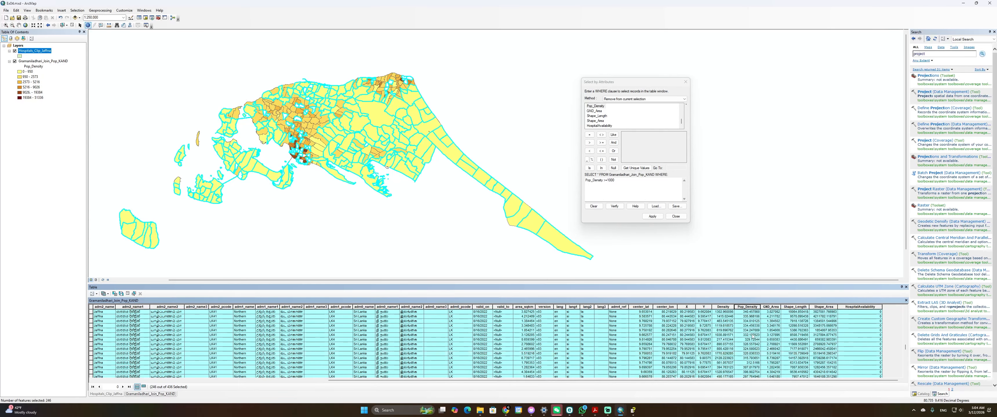
scroll(753, 337, up, 10)
scroll(753, 337, up, 4)
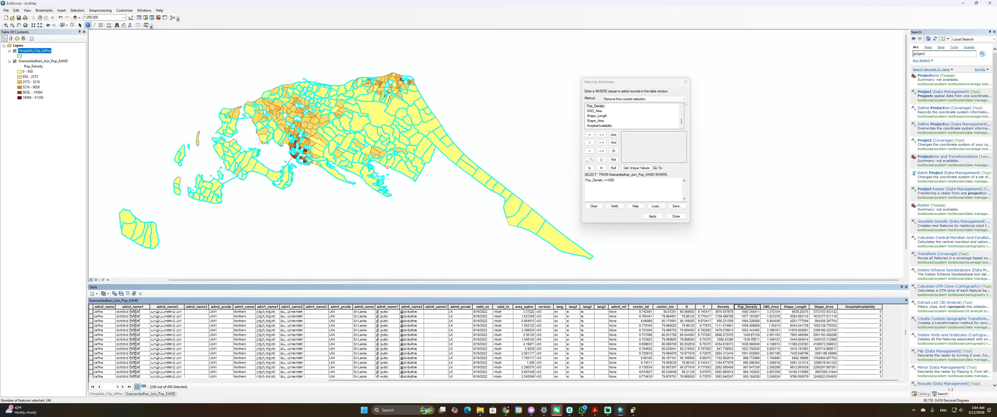
scroll(753, 337, down, 6)
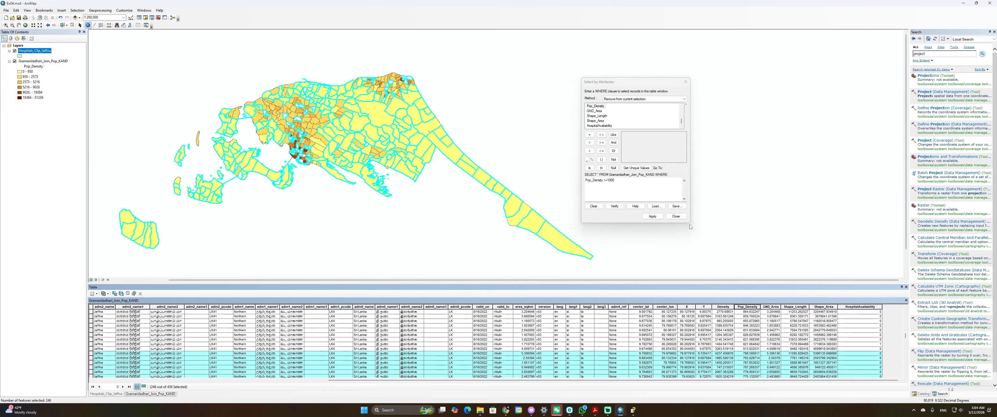
click(676, 217)
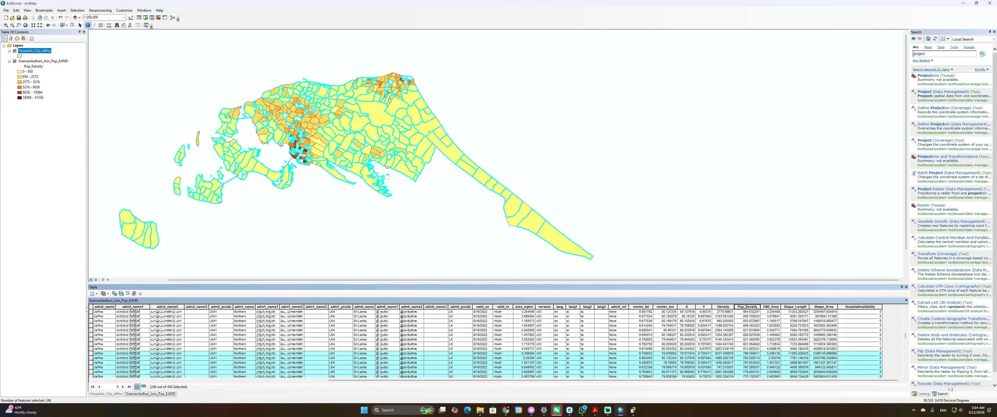
Discard the current selection and create a new attribute selection of the divisions where HospitalAvailability = 0
click(127, 294)
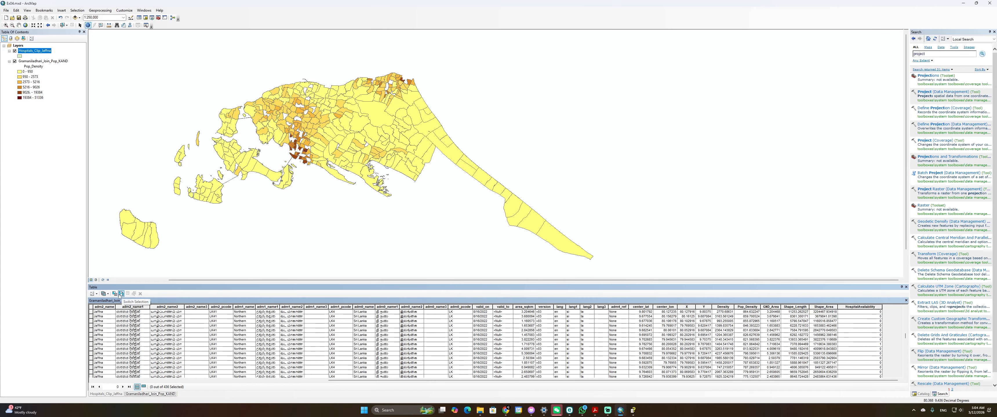
click(115, 294)
drag(55, 15, 494, 92)
click(493, 107)
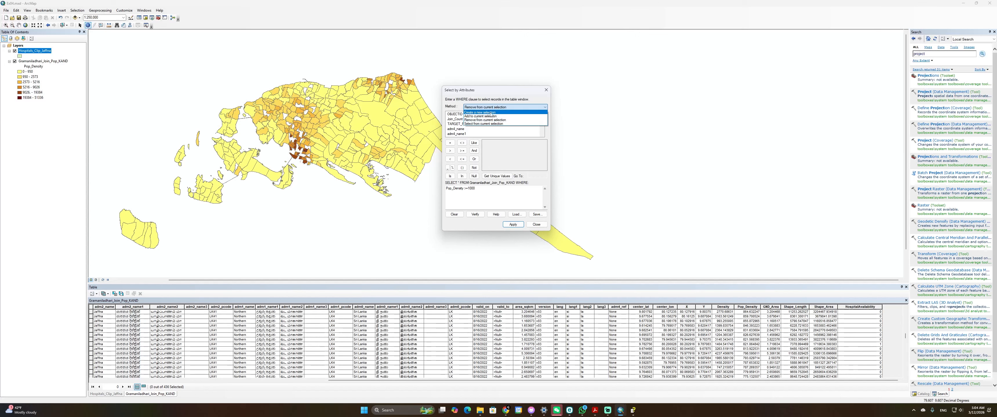
click(482, 112)
scroll(462, 133, down, 7)
scroll(463, 137, down, 5)
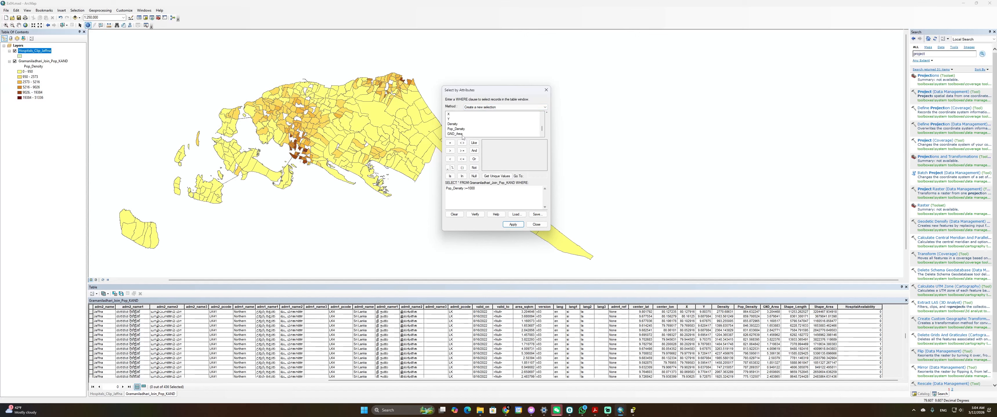
double_click(466, 133)
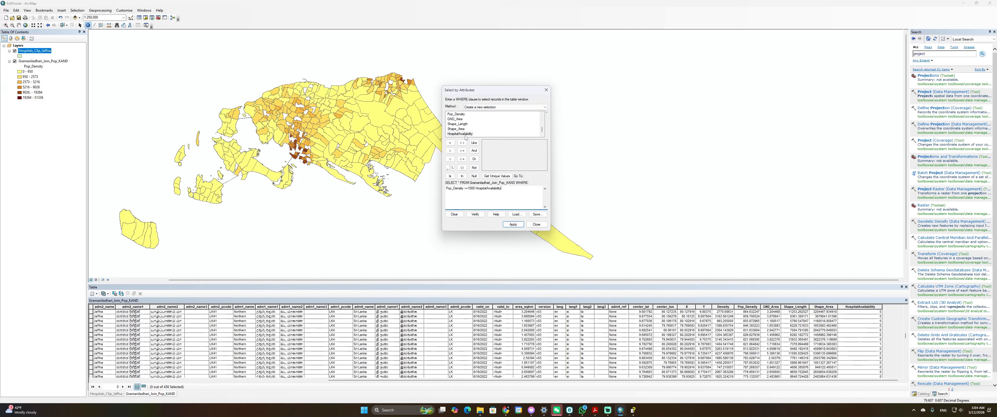
drag(506, 188, 442, 190)
key(BackSpace)
double_click(457, 134)
click(451, 144)
click(512, 225)
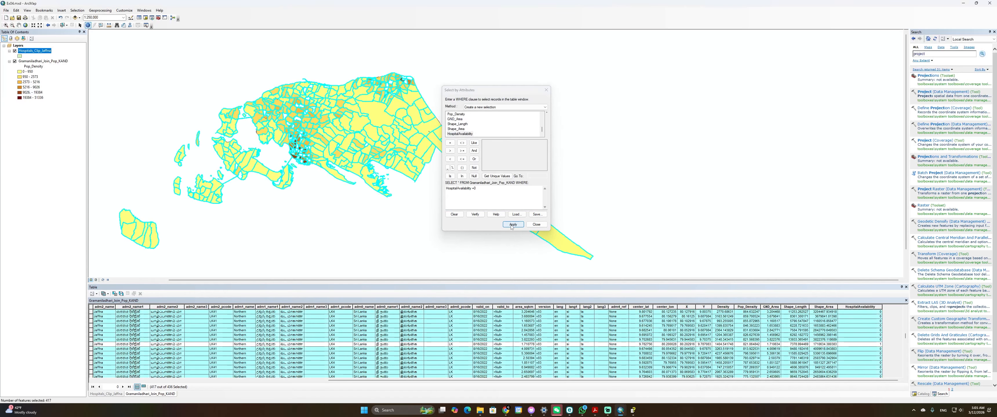
Move the Select by Attributes window aside and remove divisions with Pop_Density >= 800 from the current selection
drag(469, 88, 541, 60)
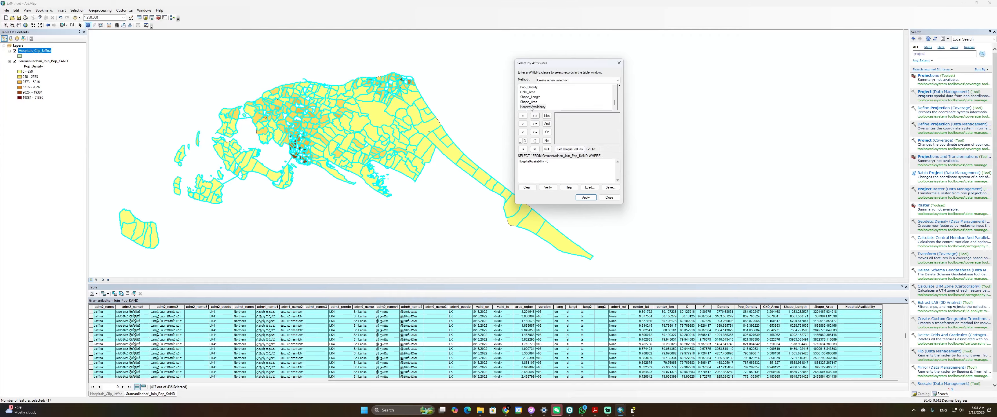
click(561, 80)
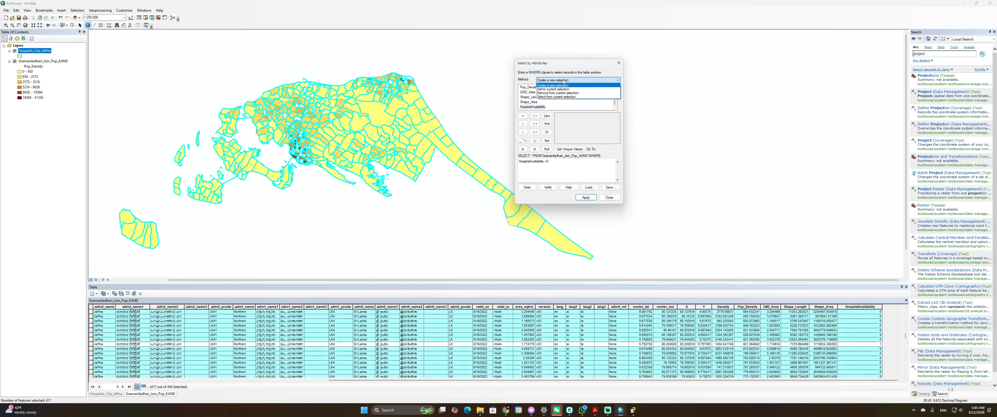
click(550, 94)
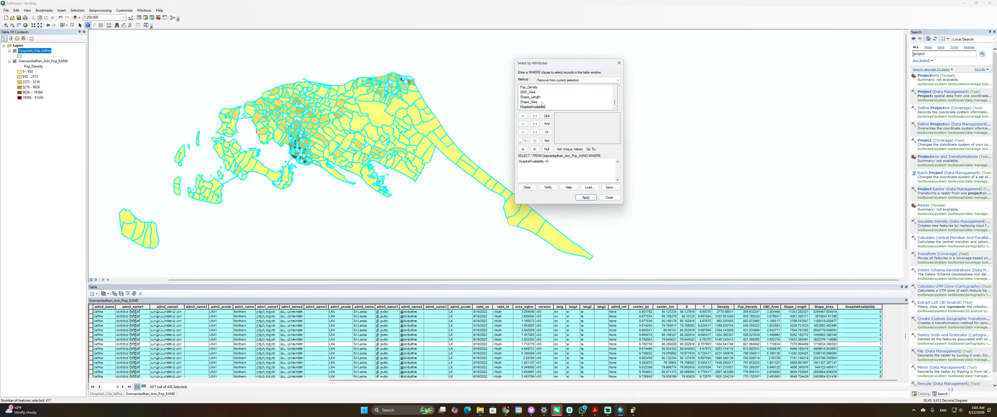
click(552, 164)
key(ctrl+a)
key(BackSpace)
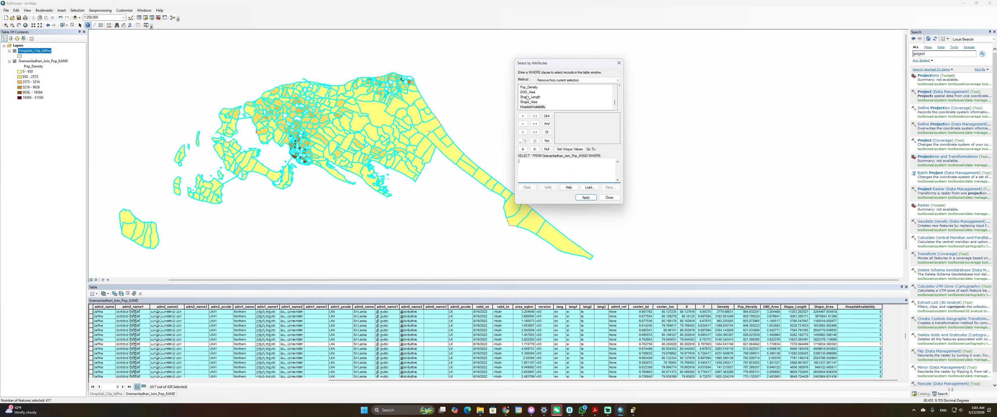
double_click(532, 88)
scroll(729, 360, up, 5)
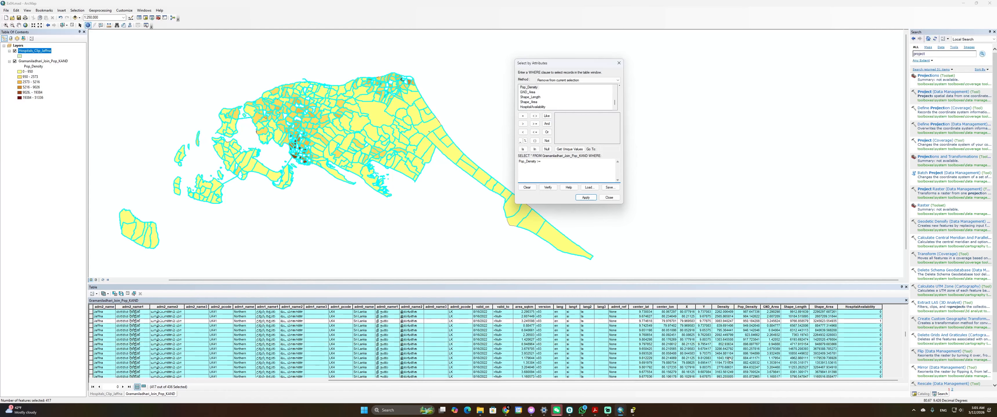
scroll(730, 359, up, 5)
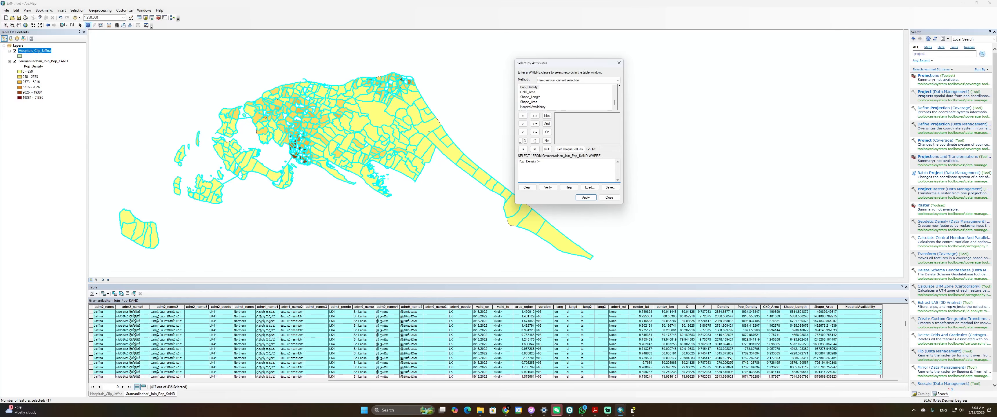
scroll(729, 359, up, 5)
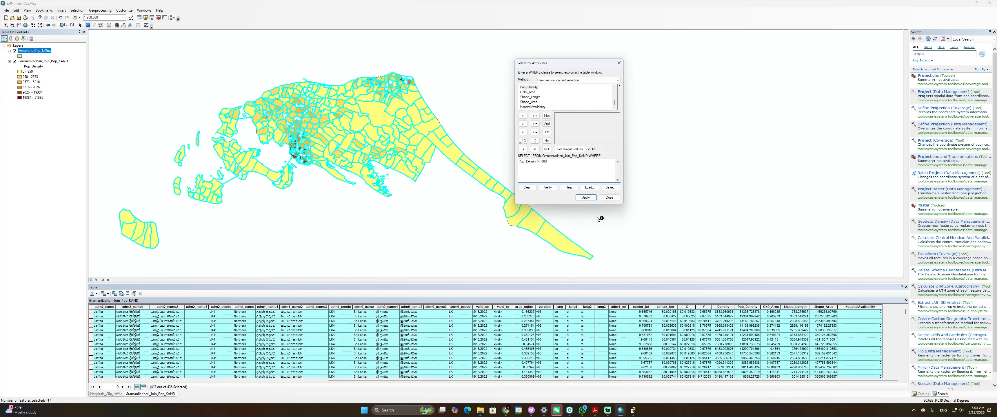
click(581, 198)
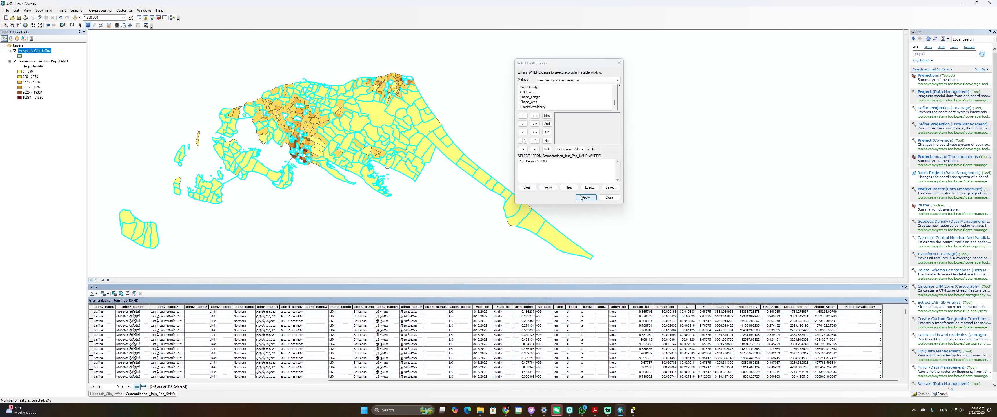
Check in the attribute table which Pop_Density values belong to the divisions that are still selected
scroll(721, 338, down, 5)
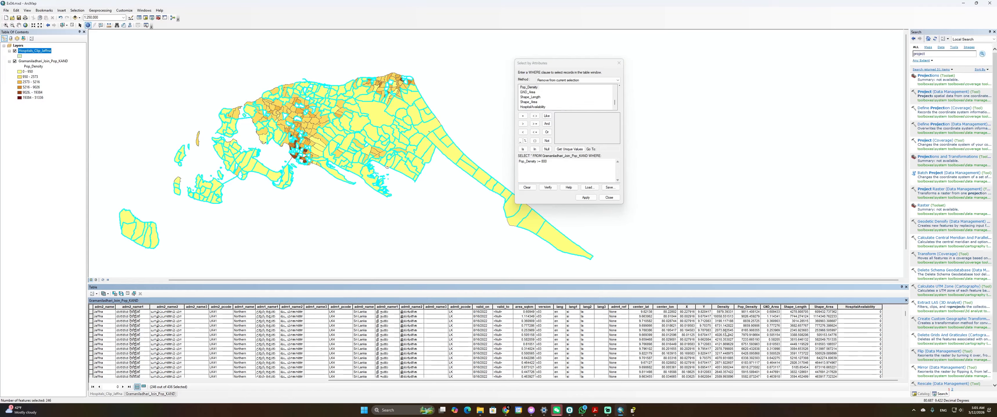
scroll(721, 338, down, 10)
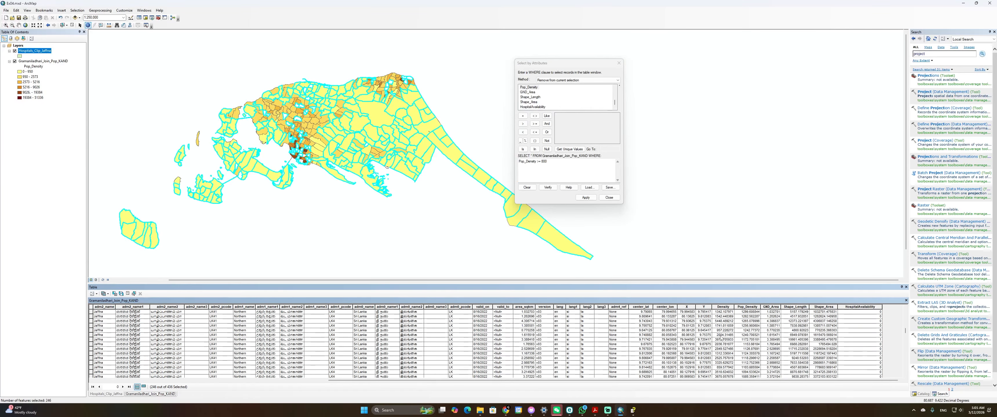
scroll(721, 338, down, 5)
scroll(721, 338, up, 2)
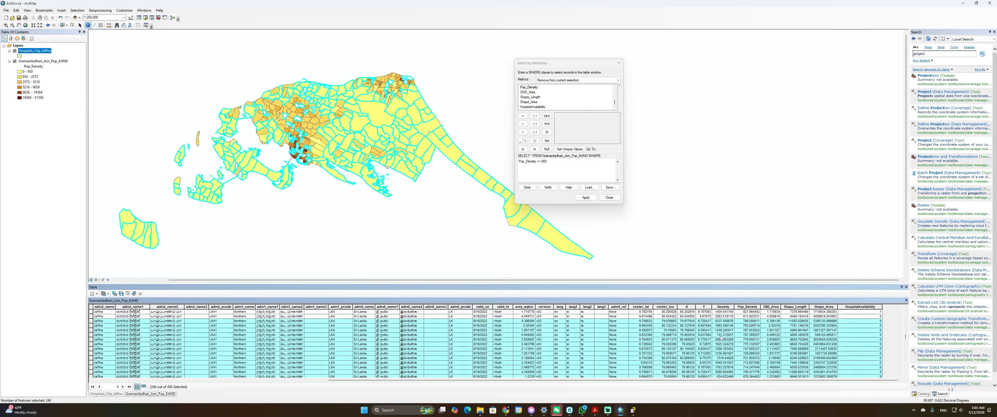
scroll(739, 339, down, 10)
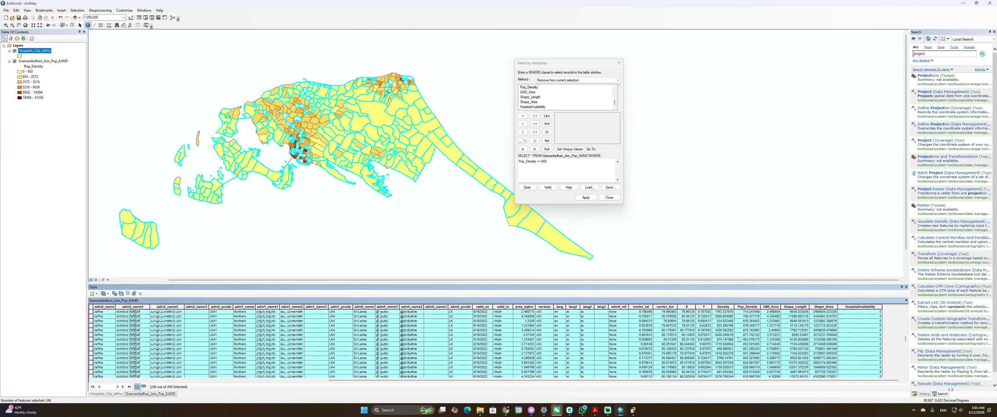
scroll(738, 340, down, 10)
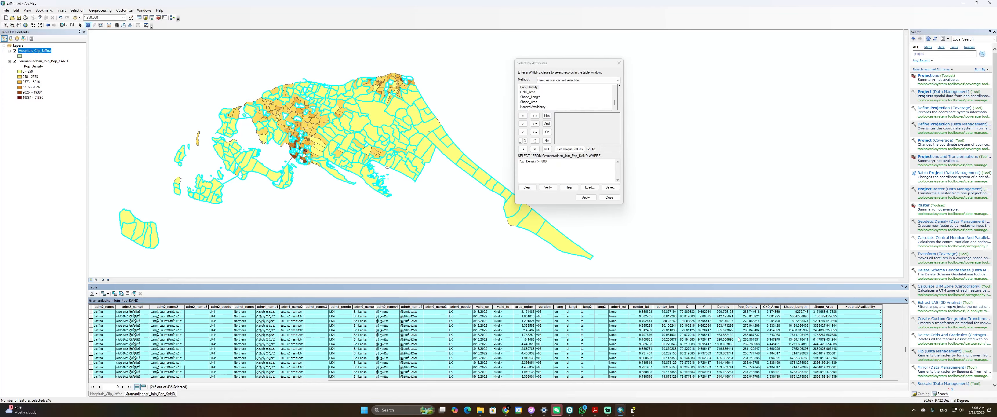
Check the selected divisions' Pop_Density values, then close the attribute query and clear the selection
scroll(738, 340, down, 2)
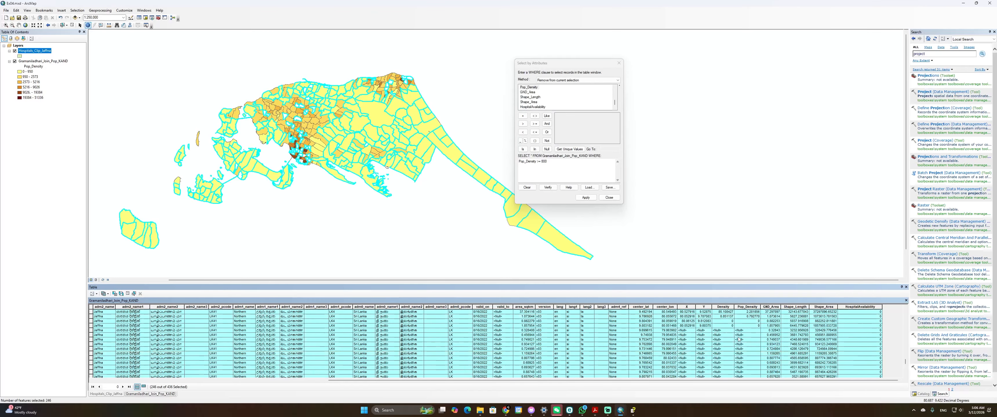
scroll(738, 340, up, 5)
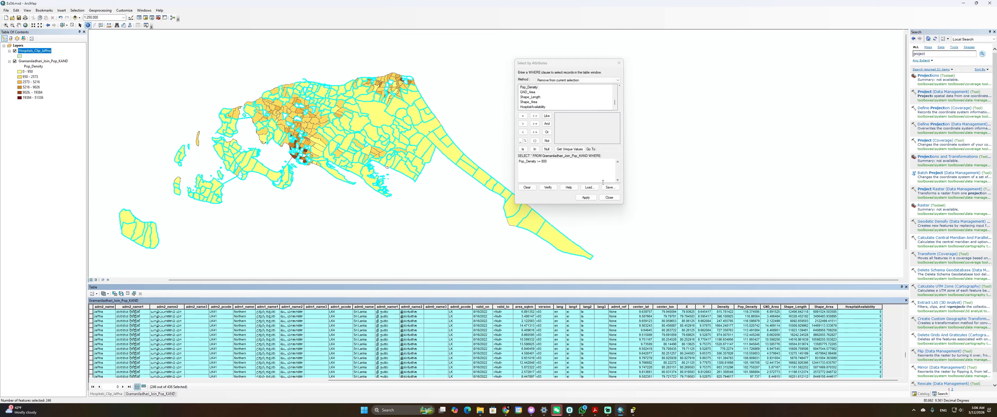
click(609, 197)
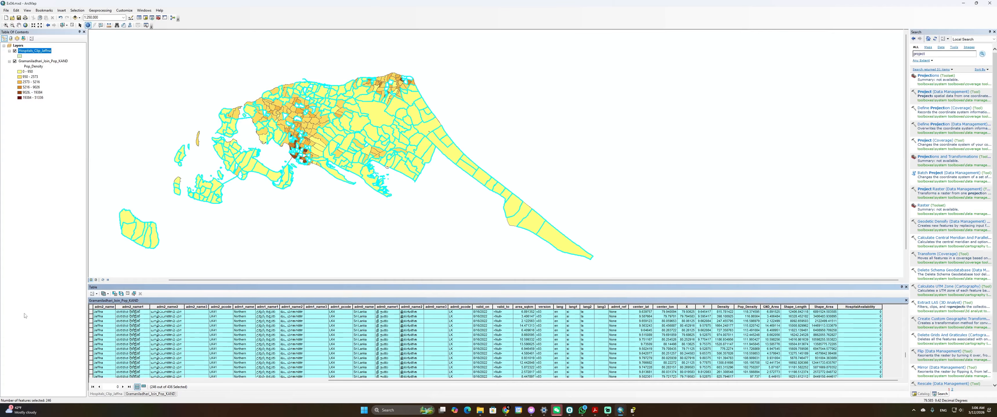
click(92, 307)
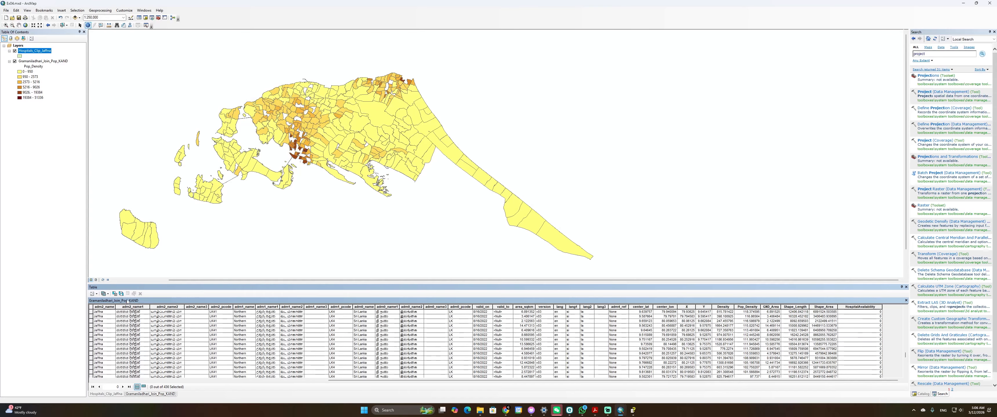
Create a new attribute selection of the divisions where HospitalAvailability = 0
click(114, 293)
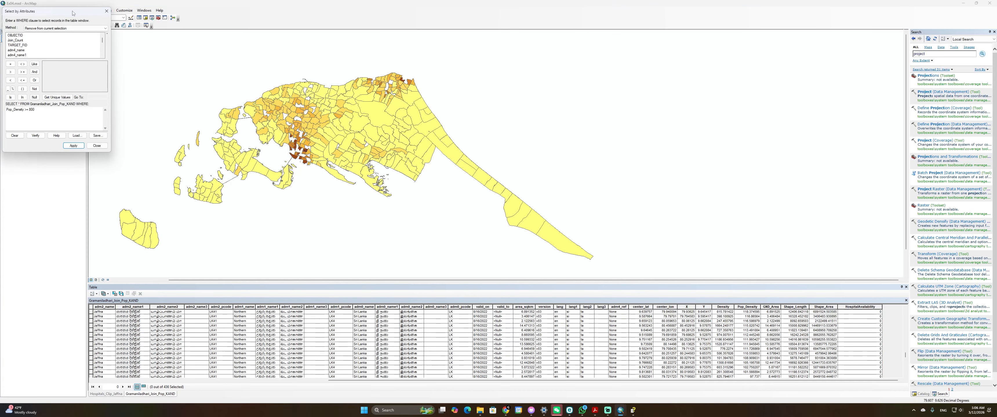
drag(73, 13, 689, 118)
click(664, 135)
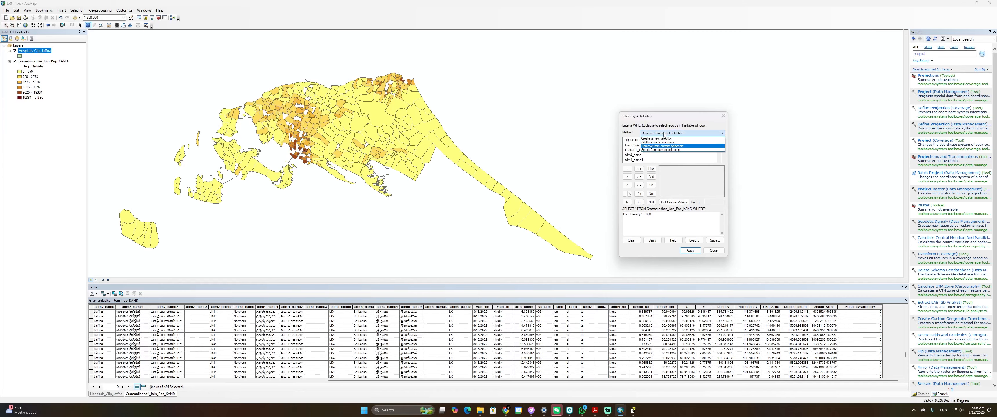
click(660, 139)
scroll(640, 162, down, 10)
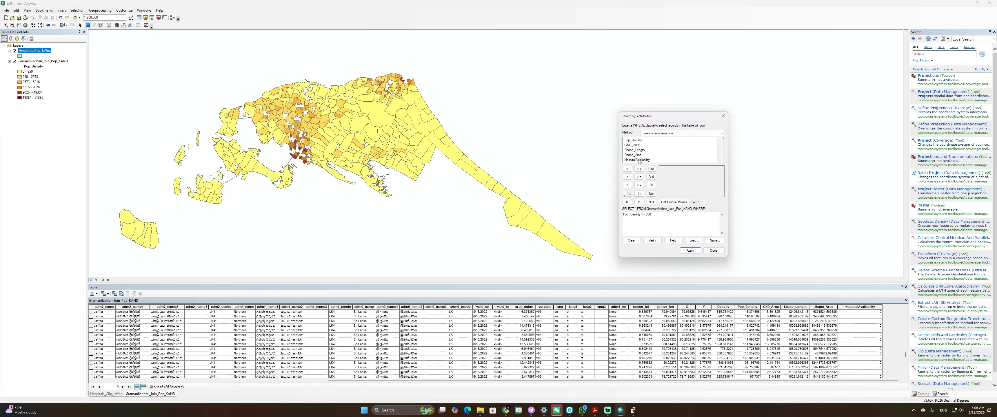
double_click(637, 160)
drag(681, 214, 621, 214)
key(BackSpace)
double_click(637, 160)
click(630, 172)
text(0)
click(690, 251)
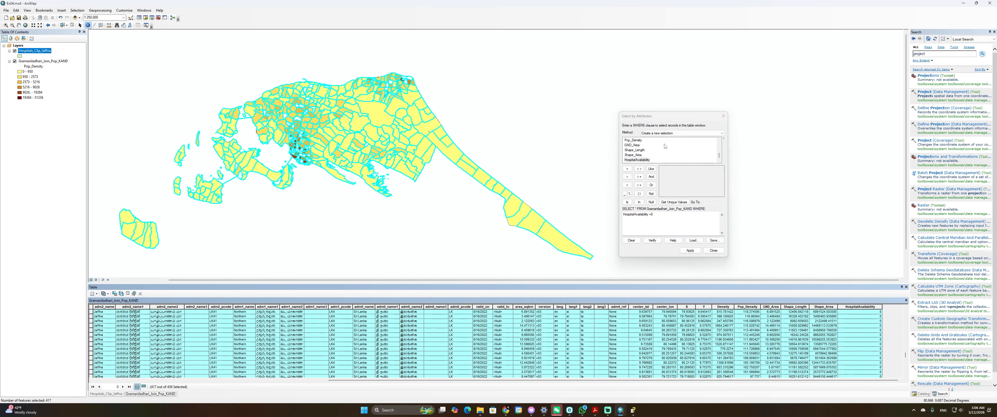
Select from the current selection the divisions with Pop_Density >= 800
click(692, 134)
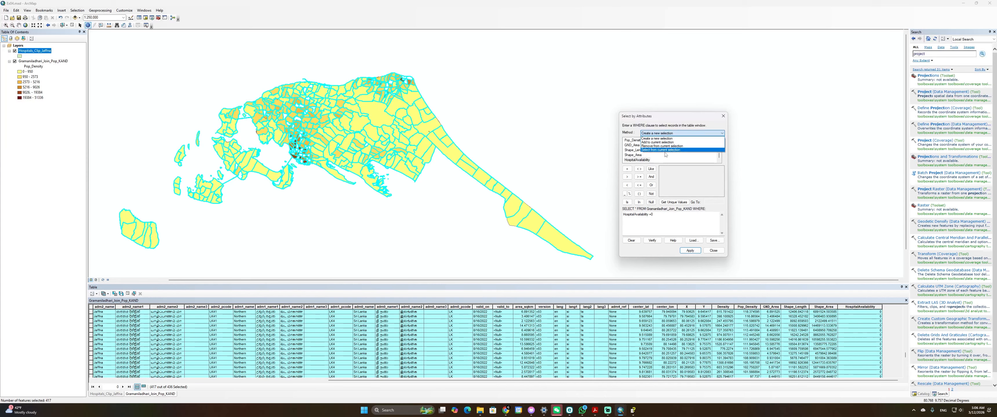
click(664, 150)
drag(663, 214, 555, 199)
key(BackSpace)
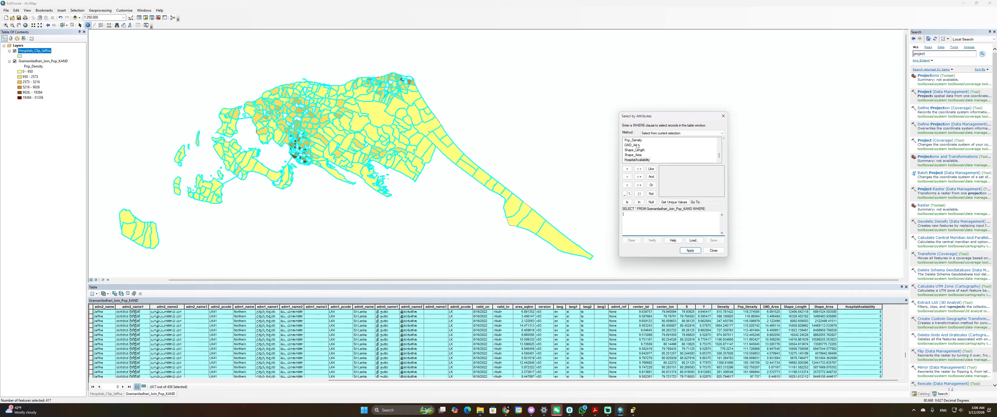
double_click(633, 140)
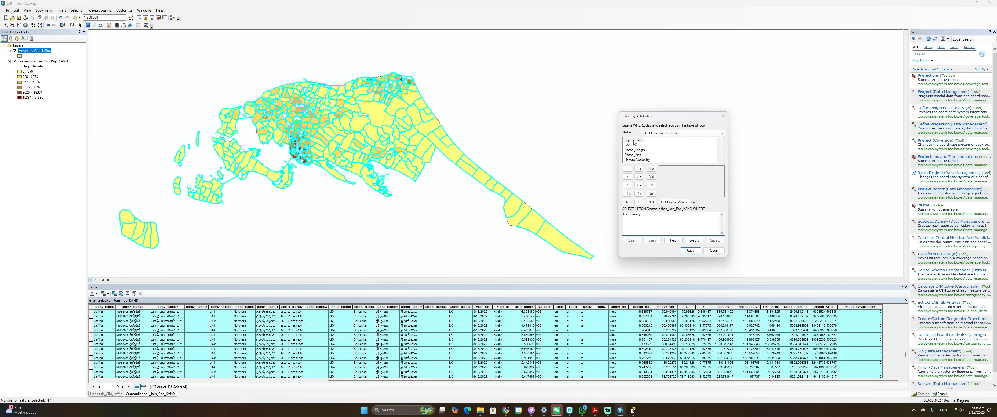
click(638, 178)
click(690, 250)
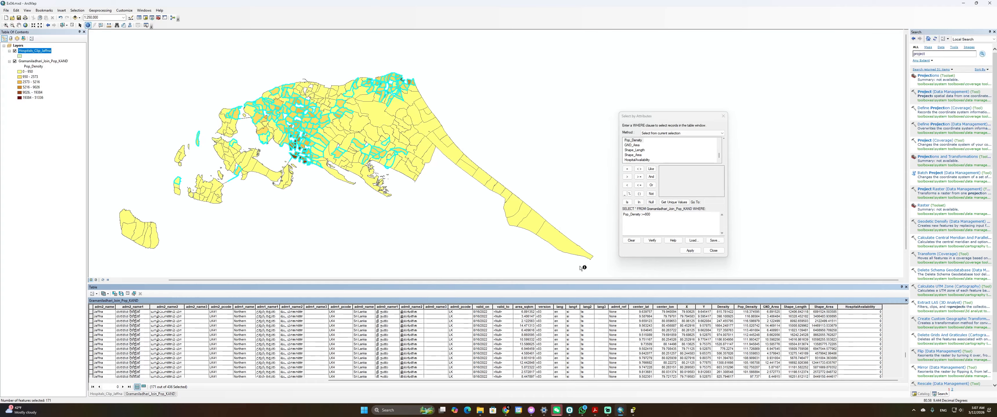
Examine Pop_Density across the selected and unselected divisions, and show only the selected records in the attribute table
scroll(815, 336, down, 20)
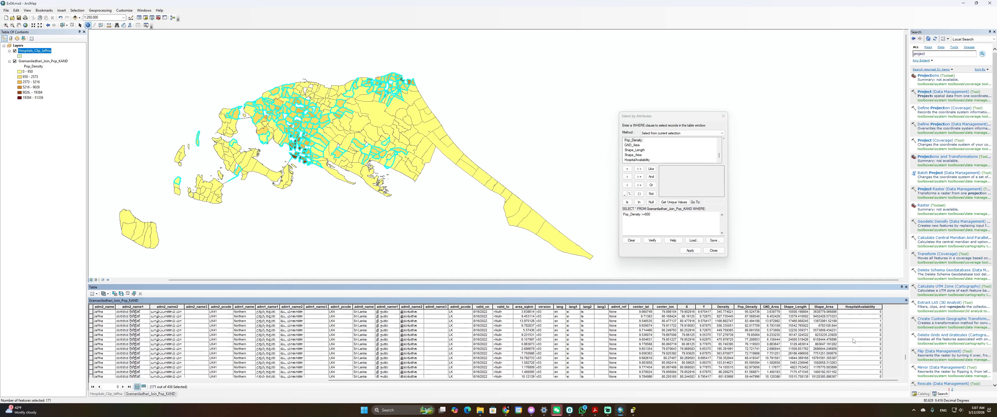
scroll(853, 341, down, 10)
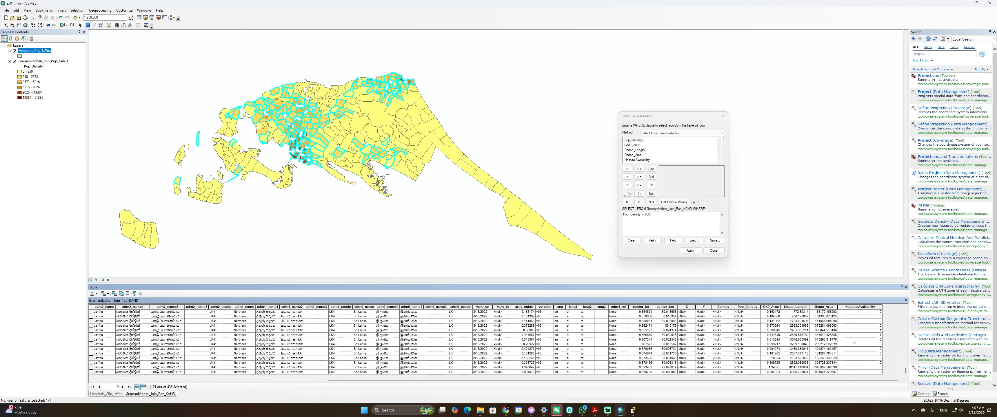
scroll(847, 355, up, 15)
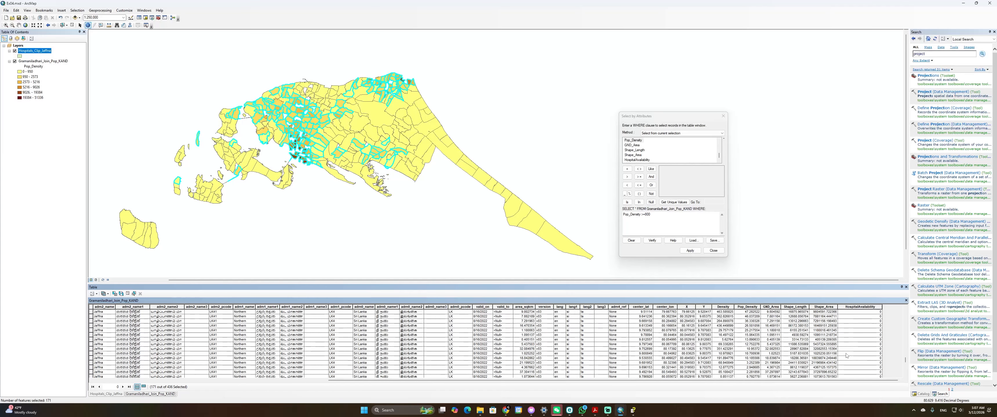
scroll(846, 355, up, 10)
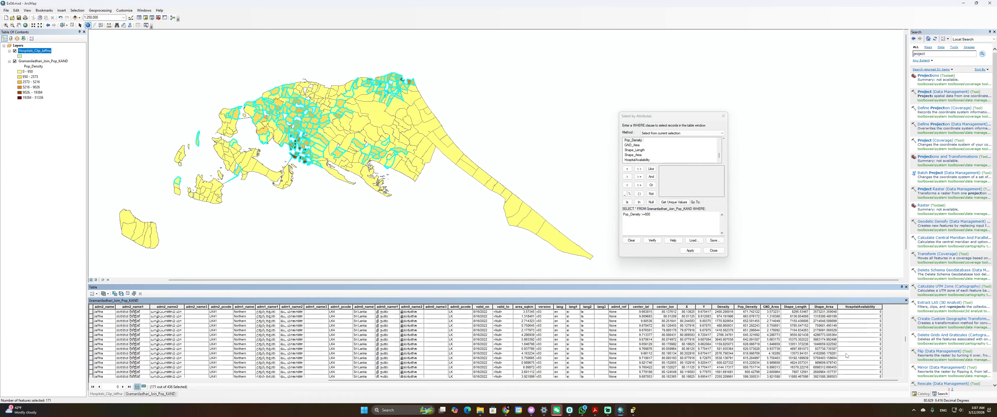
scroll(847, 355, up, 8)
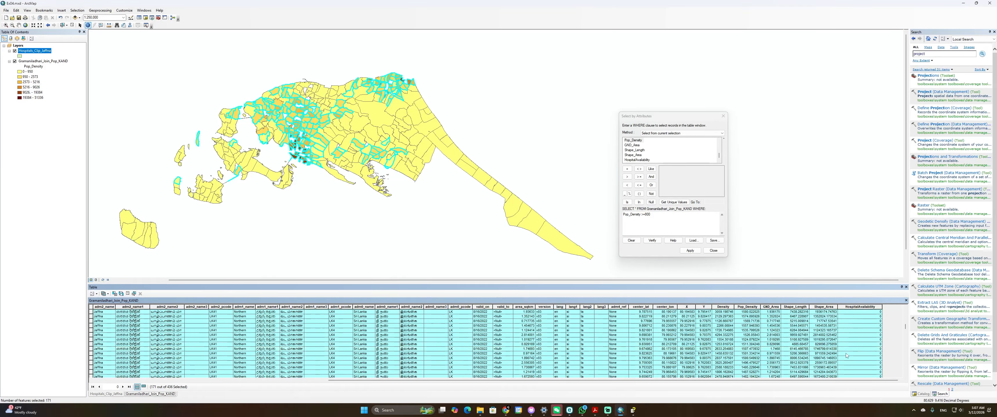
scroll(464, 354, up, 3)
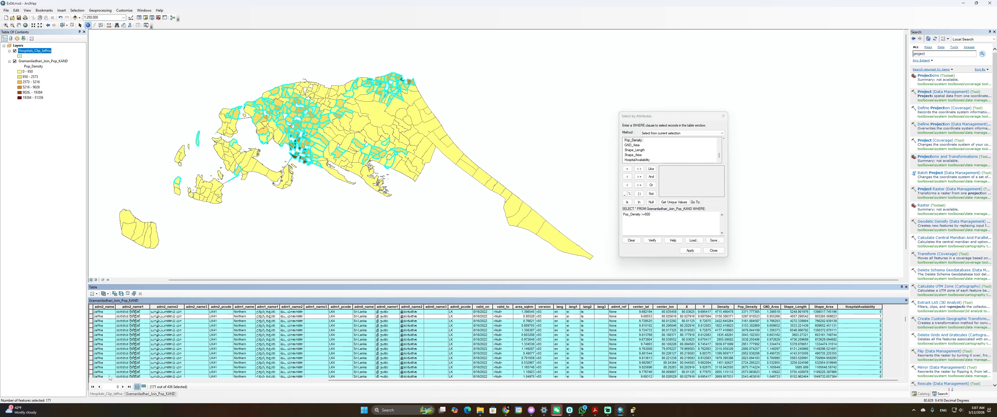
click(143, 386)
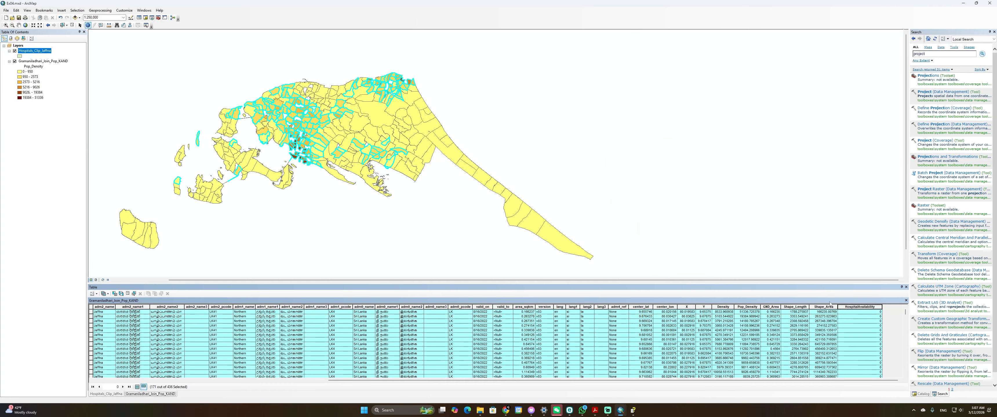
Use Field Calculator to set HospitalAvailability to 2 for the selected divisions
right_click(868, 307)
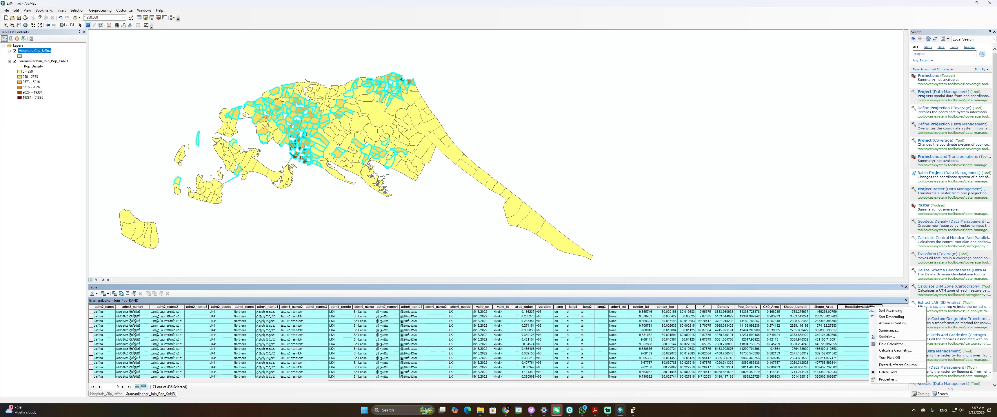
click(883, 344)
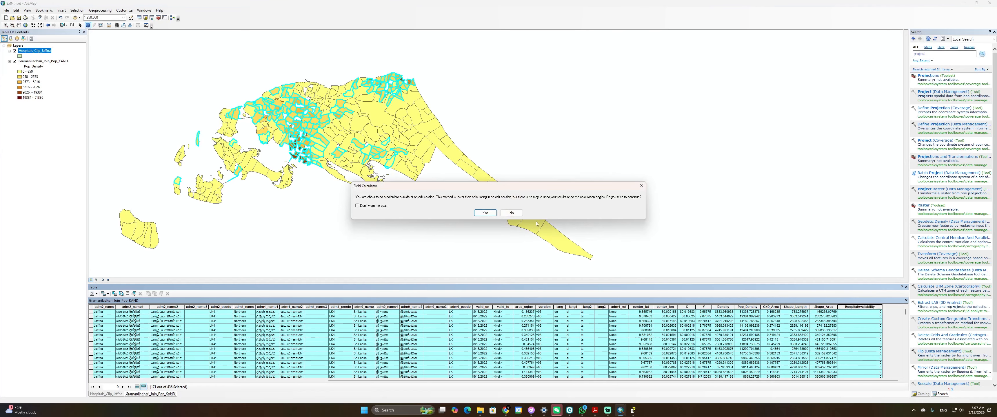
click(485, 212)
click(457, 213)
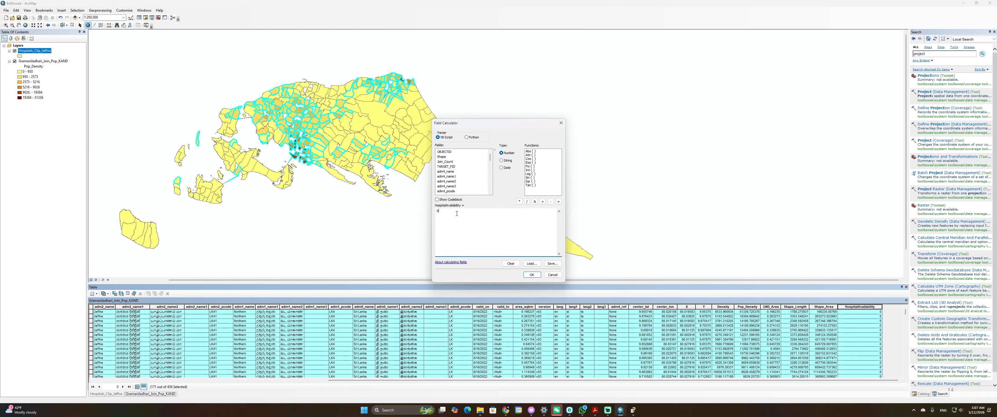
key(BackSpace)
text(2)
click(531, 275)
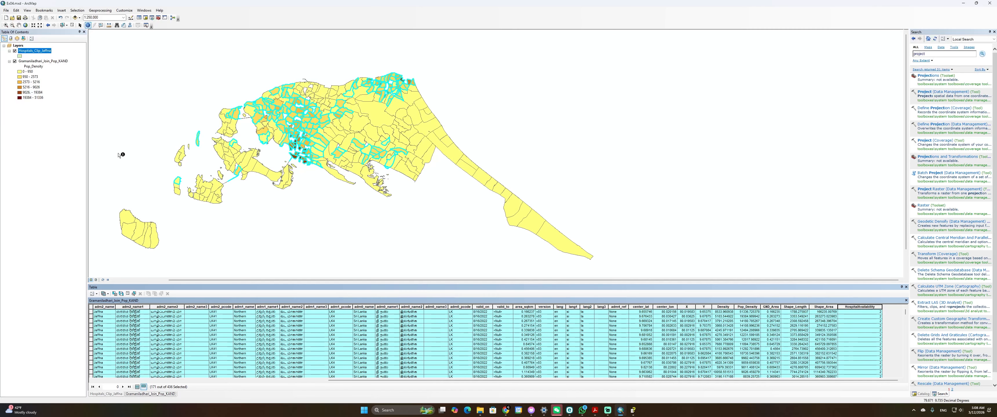
Reopen the attribute query and narrow the current selection to divisions with Pop_Density >= 1000
click(114, 294)
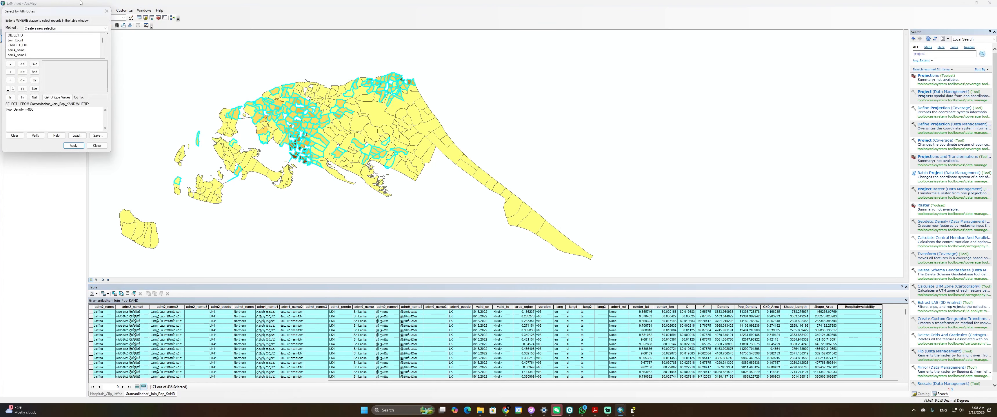
drag(75, 12, 653, 64)
click(647, 80)
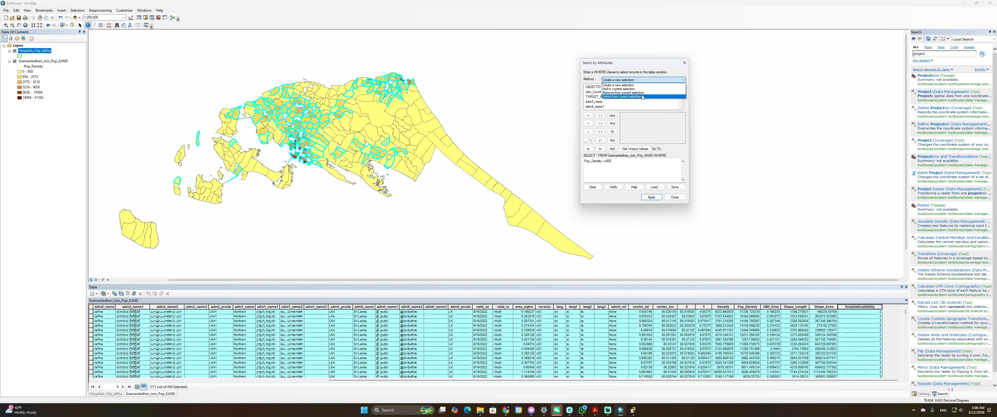
click(642, 97)
drag(611, 162, 609, 162)
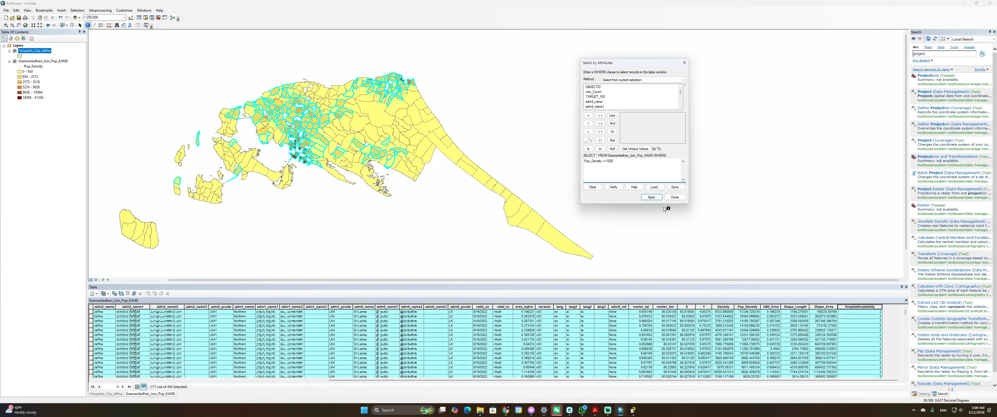
click(654, 198)
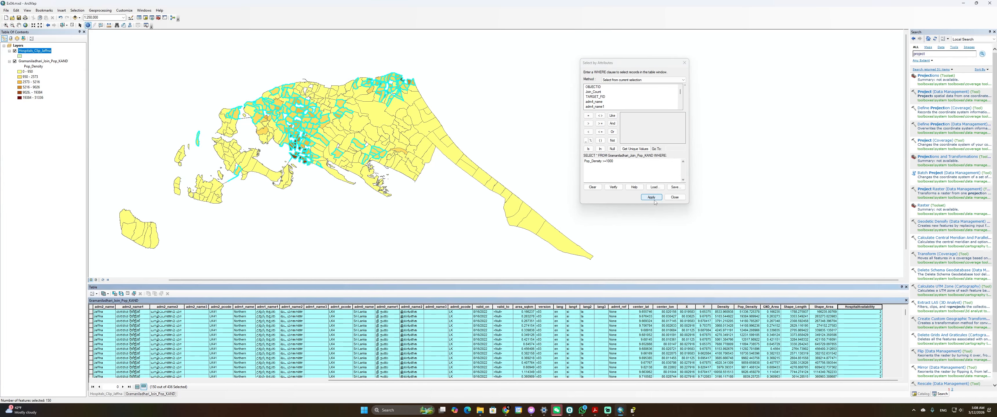
Narrow the current selection by Pop_Density >= 1100 and again by Pop_Density >= 1500
drag(613, 161, 610, 162)
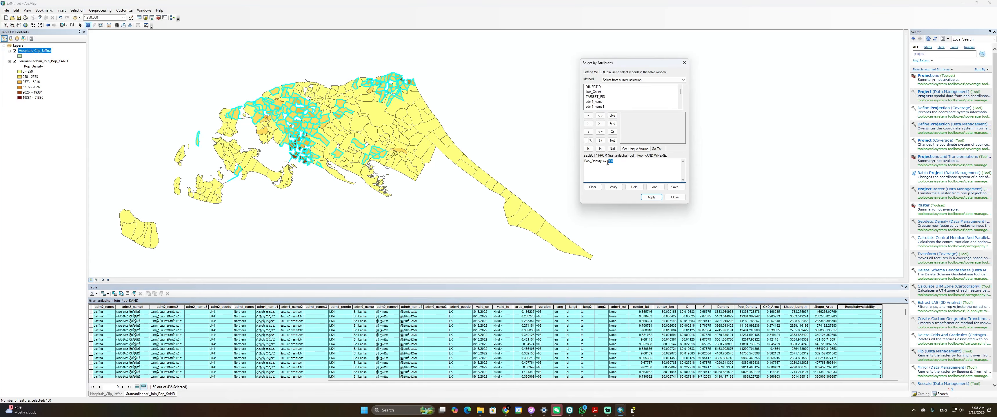
text(10)
click(659, 198)
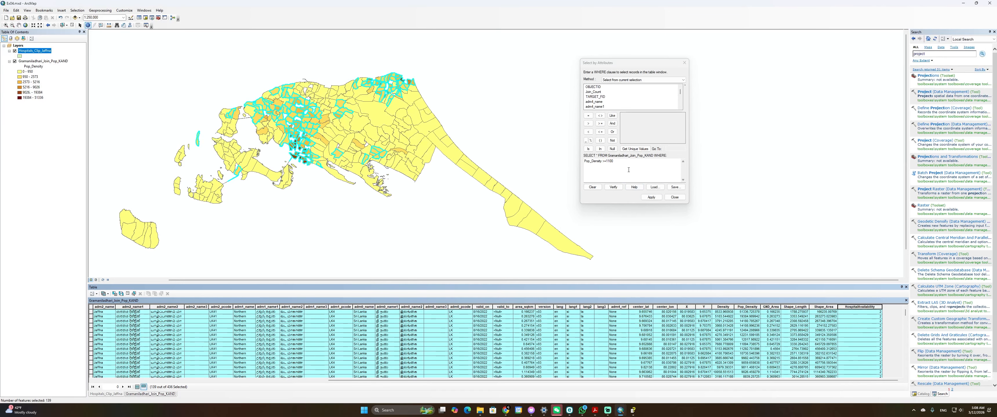
drag(618, 162, 608, 162)
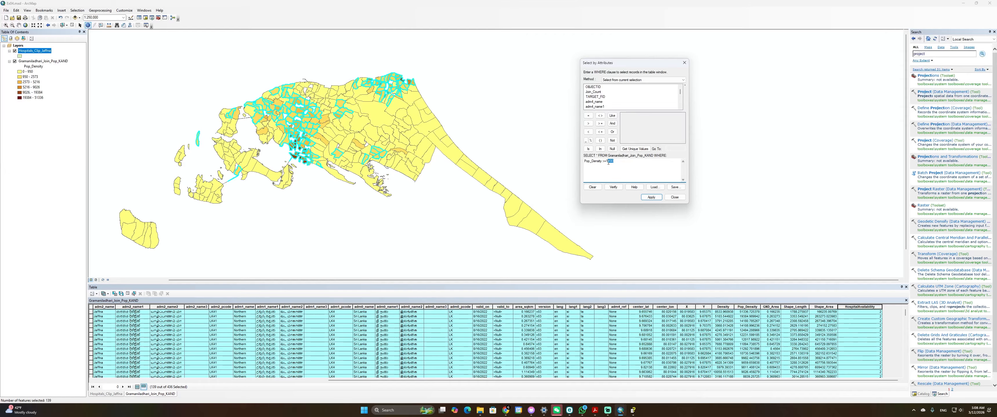
text(5)
click(655, 198)
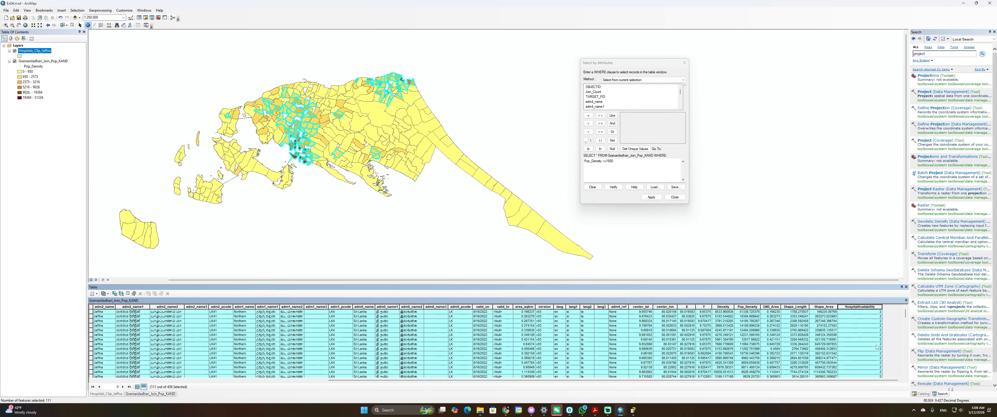
Use Field Calculator to set HospitalAvailability to 3 for the divisions in the narrowed selection
scroll(856, 339, down, 10)
right_click(865, 306)
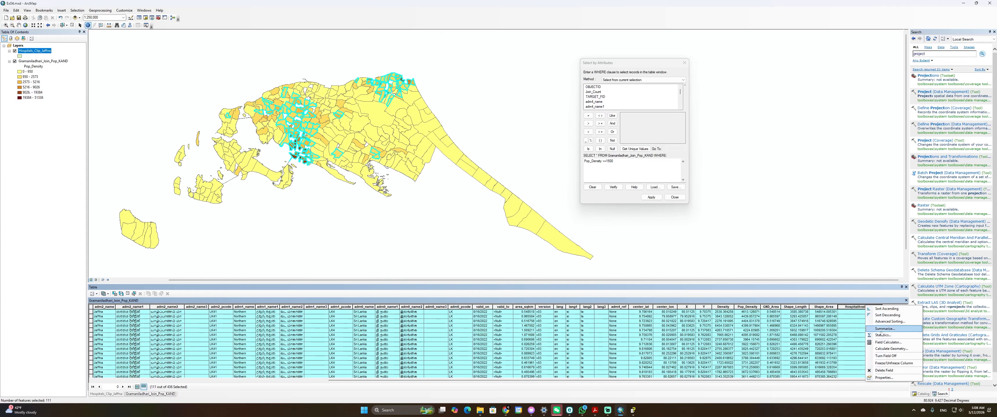
click(888, 342)
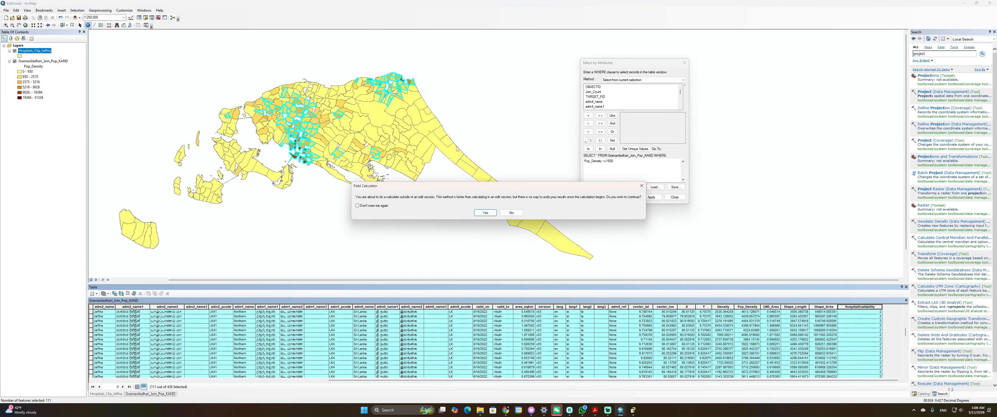
click(486, 213)
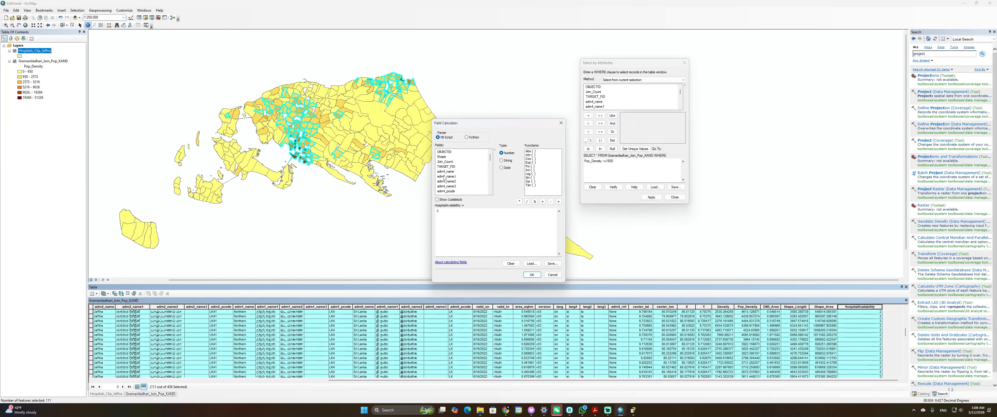
scroll(444, 178, down, 3)
click(443, 210)
key(BackSpace)
text(3)
click(532, 275)
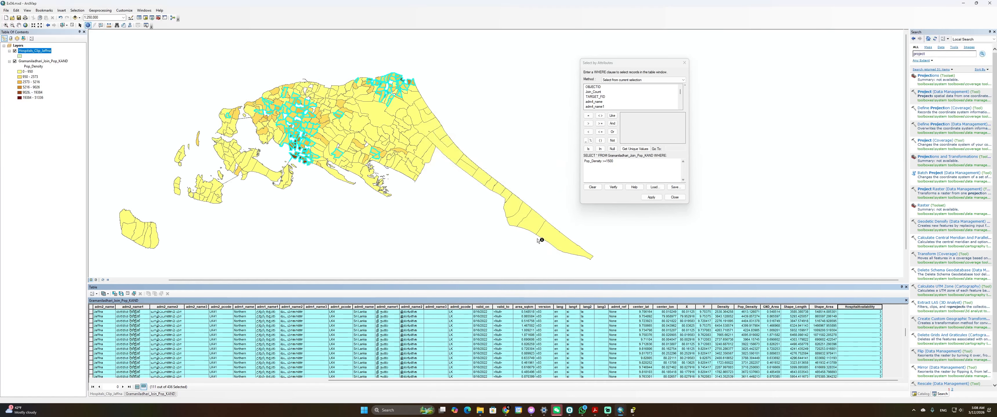
Narrow the current selection successively by Pop_Density >= 2000, 2500 and 3000, and close the attribute query
click(616, 161)
drag(615, 161, 608, 162)
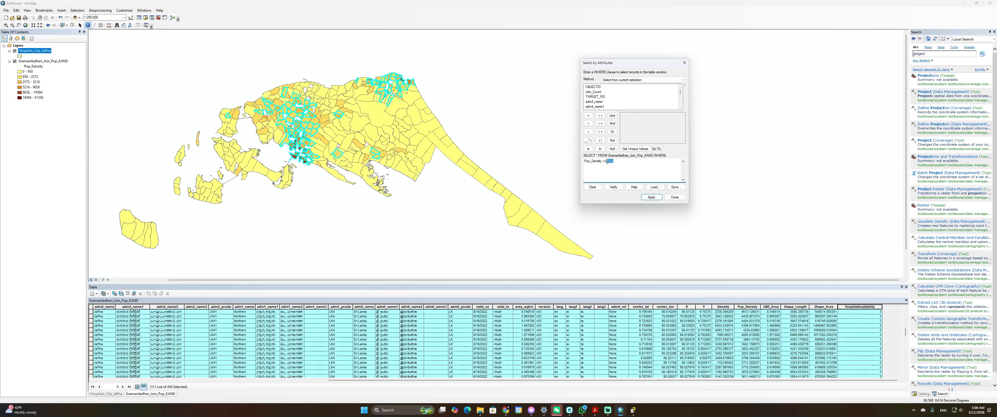
text(2000)
click(651, 198)
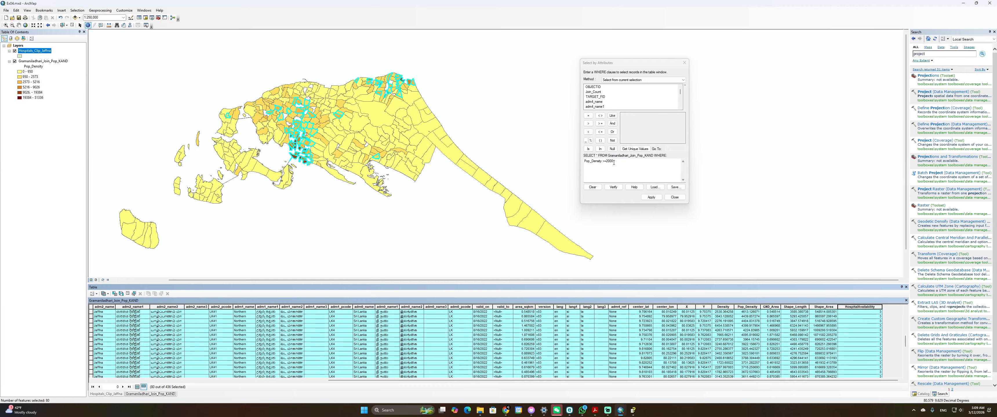
drag(614, 161, 609, 162)
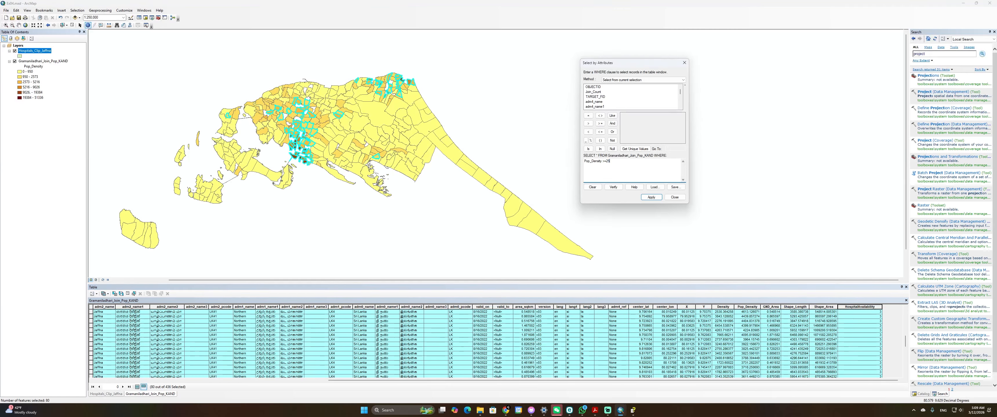
click(652, 197)
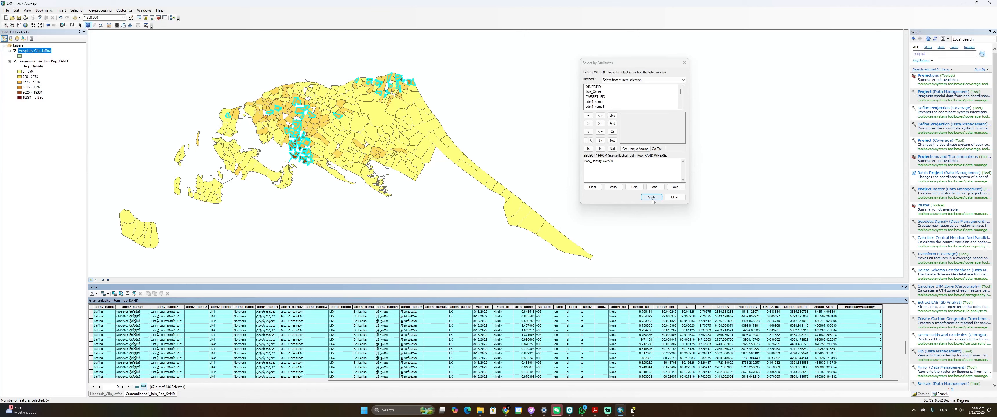
click(617, 163)
click(616, 166)
drag(616, 165, 605, 164)
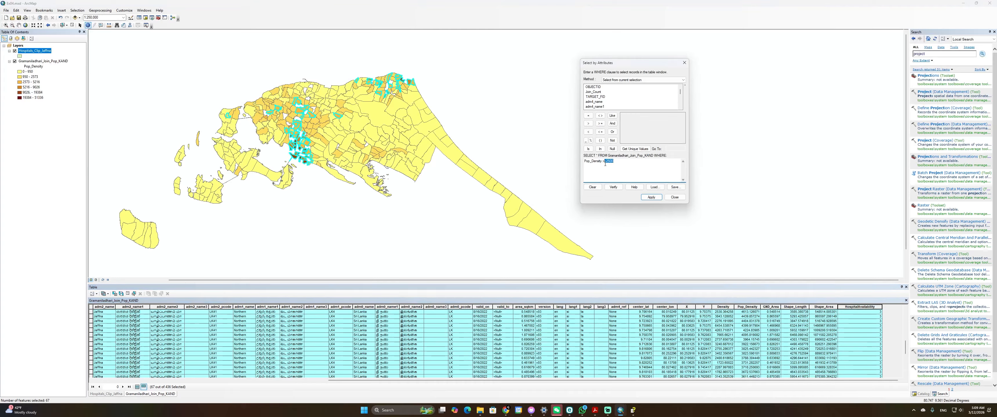
text(3000)
click(651, 197)
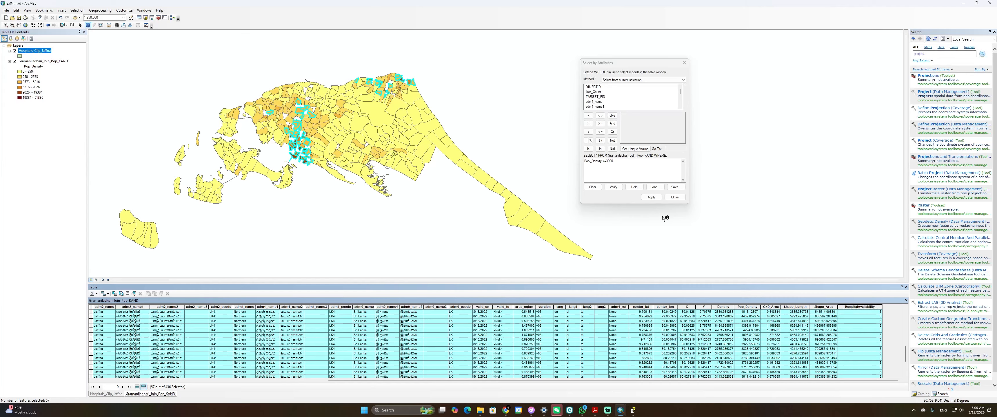
click(674, 198)
Use Field Calculator to set HospitalAvailability to 4 for the selected divisions
right_click(866, 307)
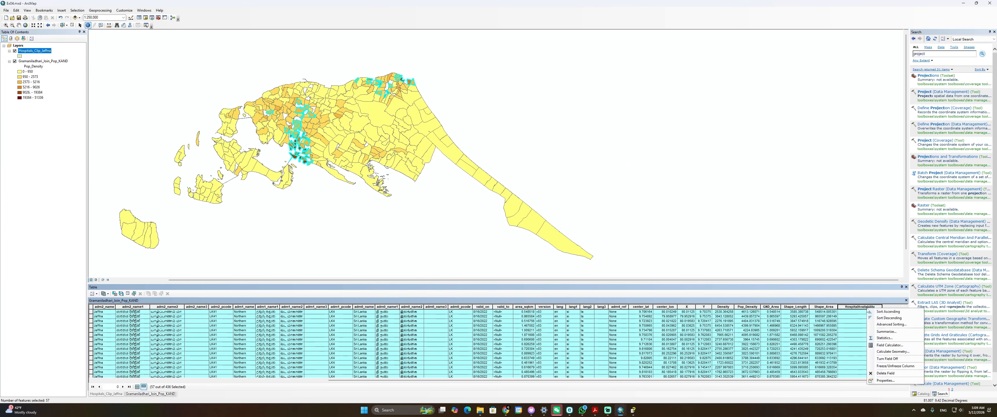
click(886, 345)
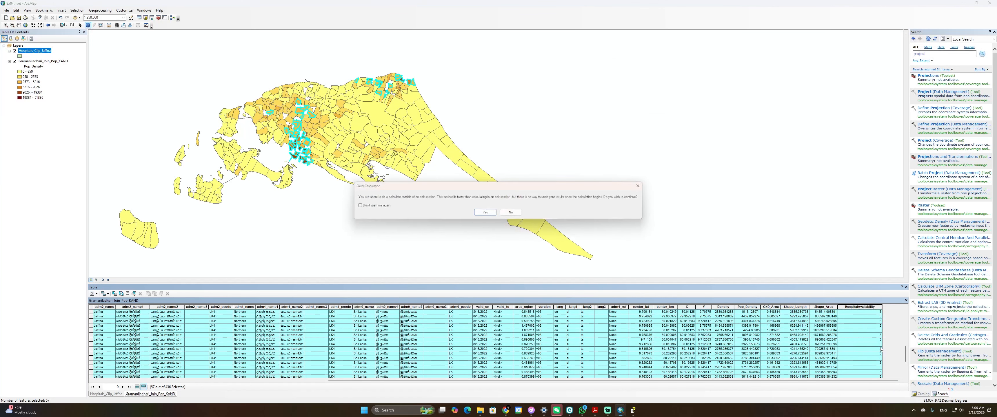
click(491, 215)
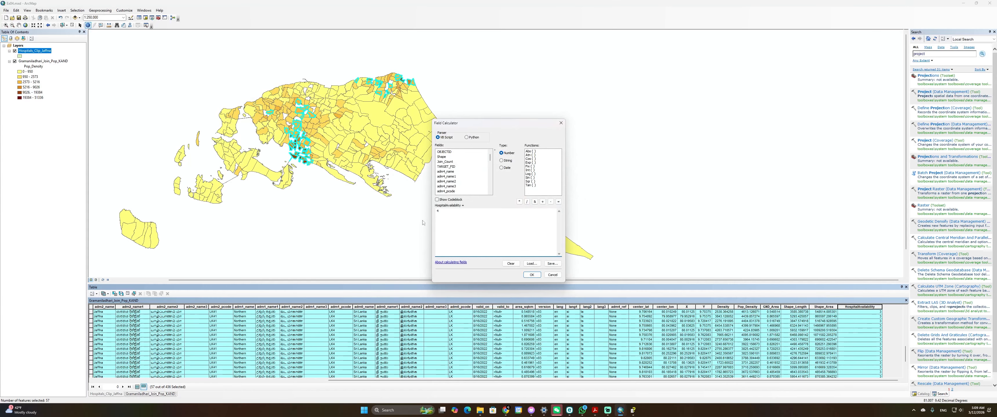
click(540, 274)
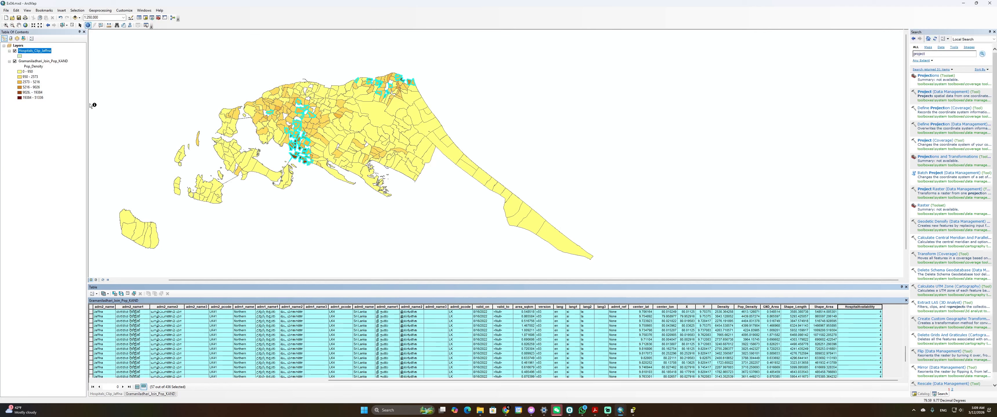
Show all records in the Gramaniladhari join table and clear the current selection
click(91, 308)
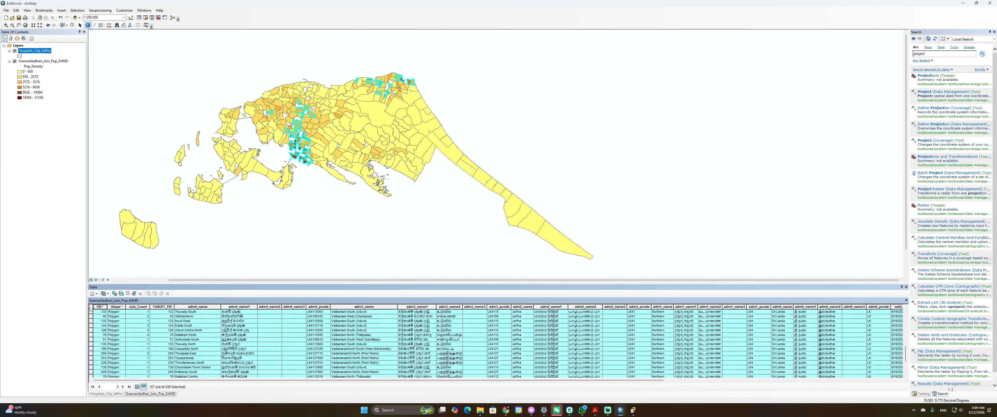
click(137, 388)
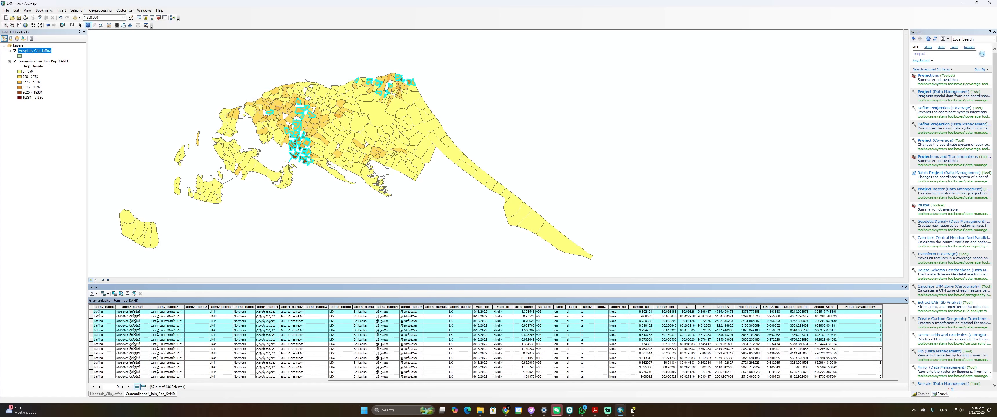
click(127, 293)
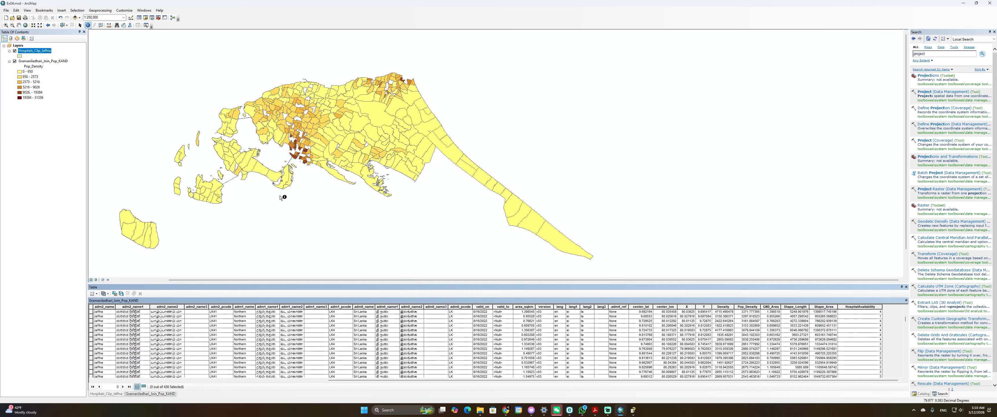
Export all features of the Gramaniladhari population join layer as feature class Hospital_Consideration and add it to the map
click(58, 62)
right_click(59, 62)
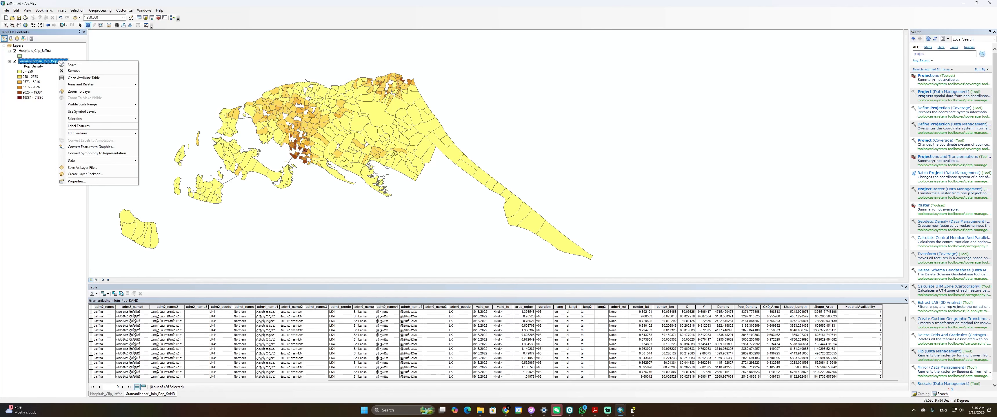
mouse_move(137, 161)
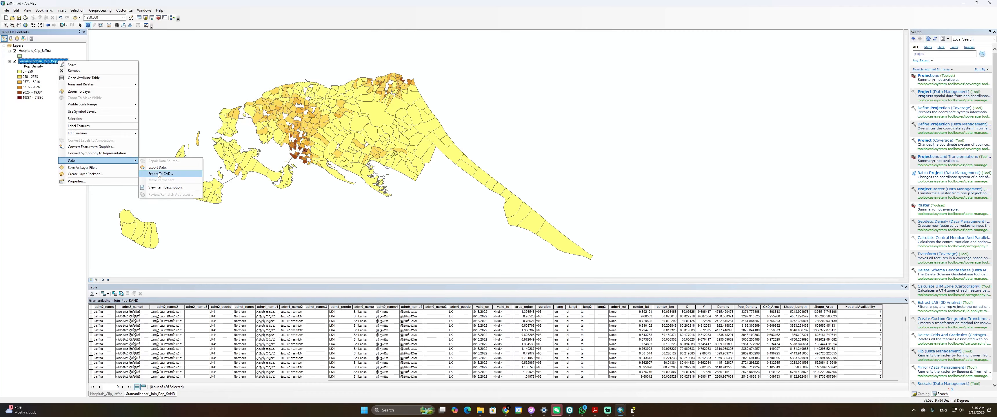
mouse_move(103, 160)
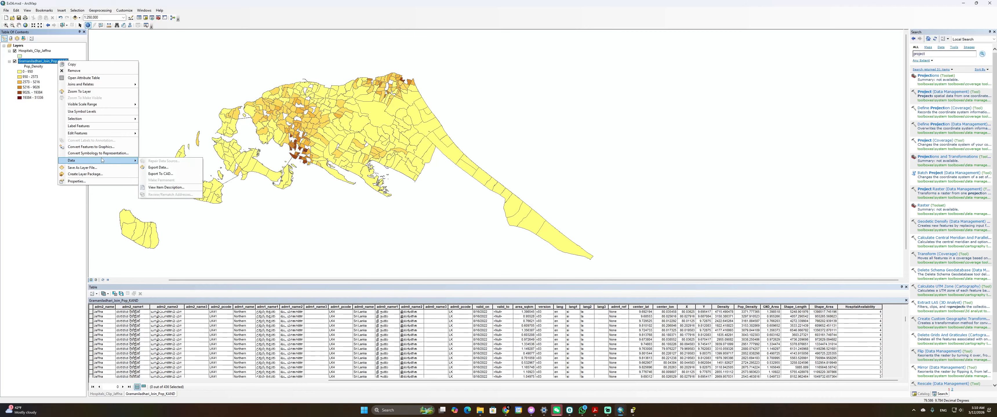
click(155, 168)
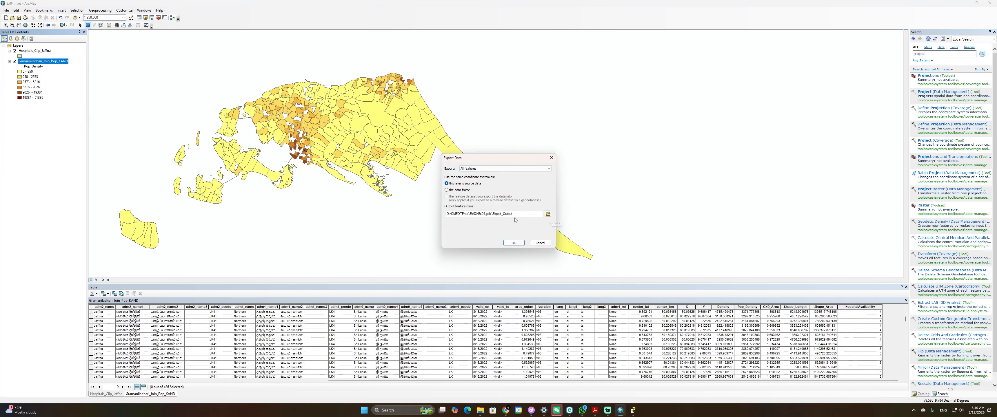
drag(512, 215, 493, 215)
text(Hospital_Consideration)
click(514, 243)
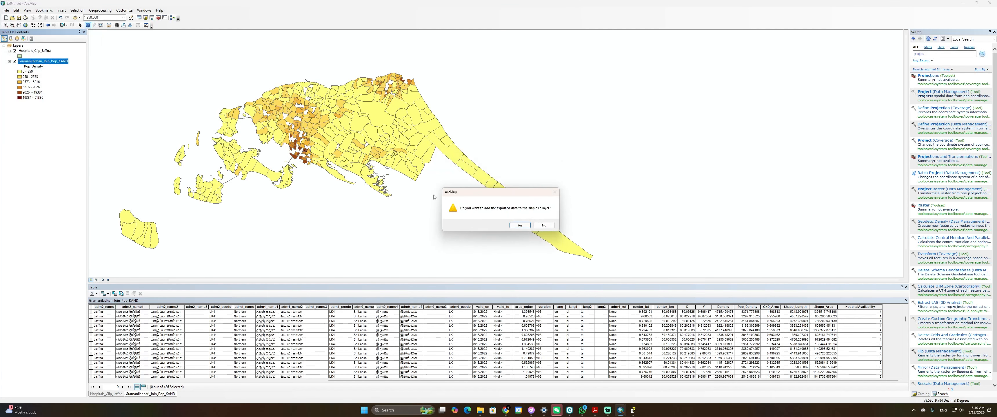
click(515, 226)
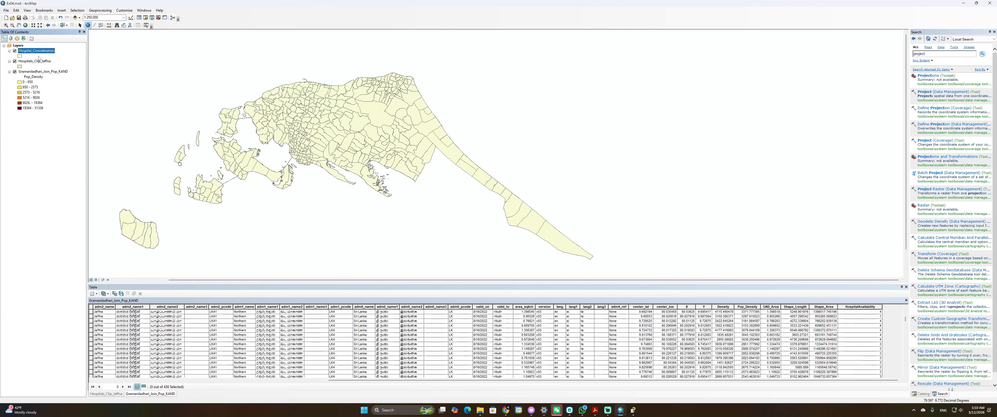
Symbolize the Hospital_Consideration layer by unique values of HospitalAvailability, adding all values and leaving out the all-other-values class
right_click(40, 50)
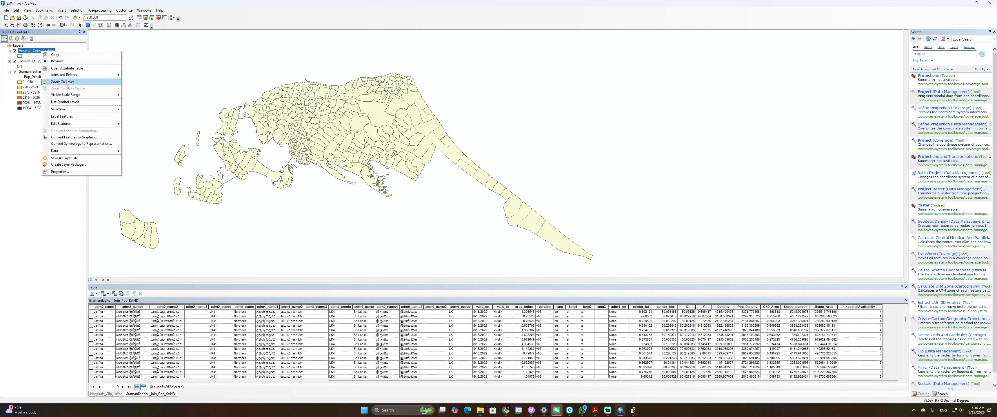
click(60, 171)
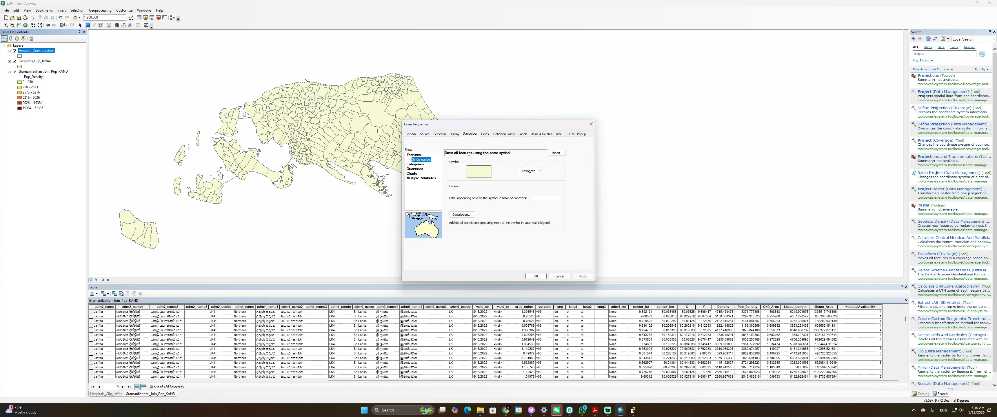
click(415, 164)
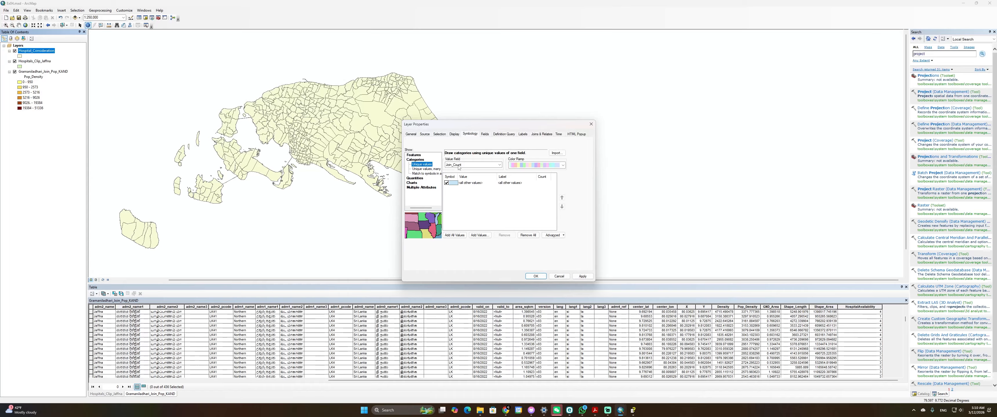
click(458, 165)
scroll(463, 215, down, 5)
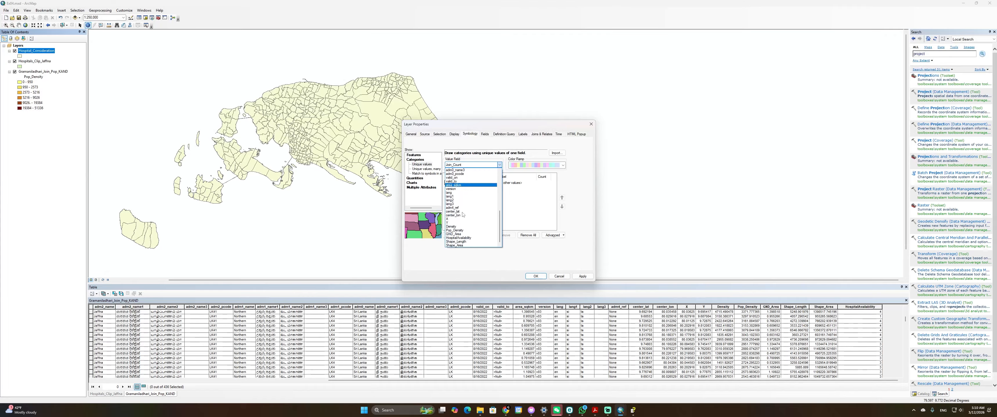
click(458, 238)
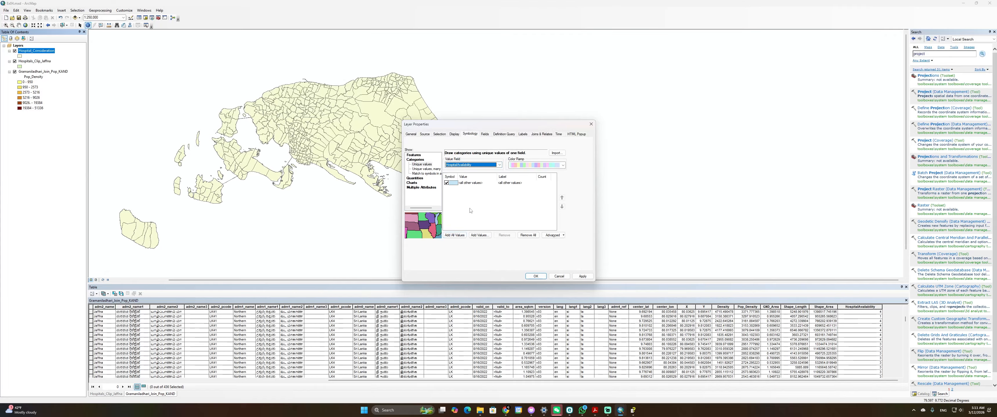
click(455, 236)
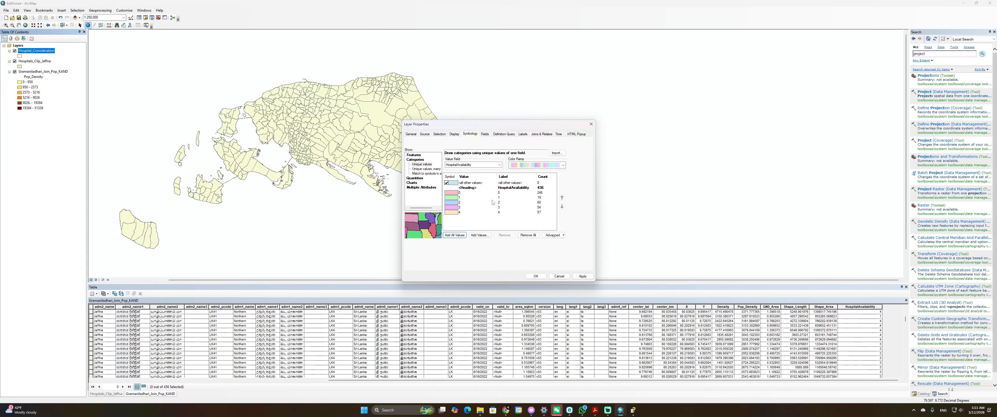
click(447, 184)
Label classes 0 to 4 as NOT Available, Available, Low Consideration, Medium Consideration and Higher Consideration
click(502, 193)
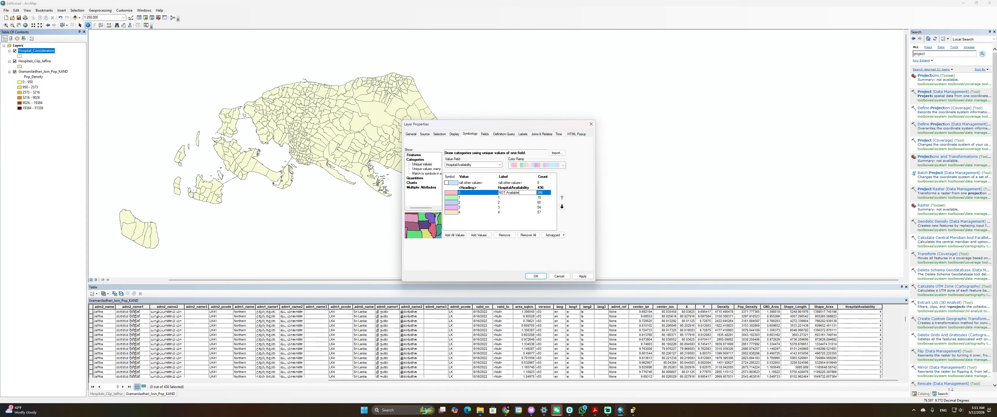
click(506, 198)
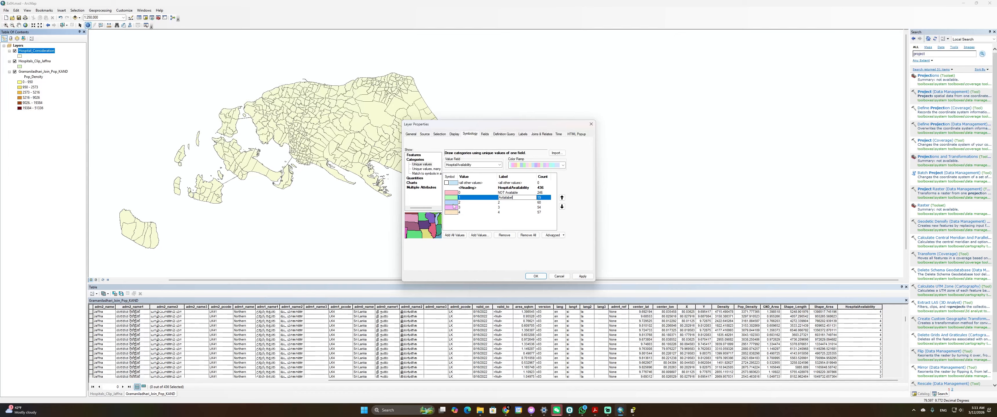
click(502, 202)
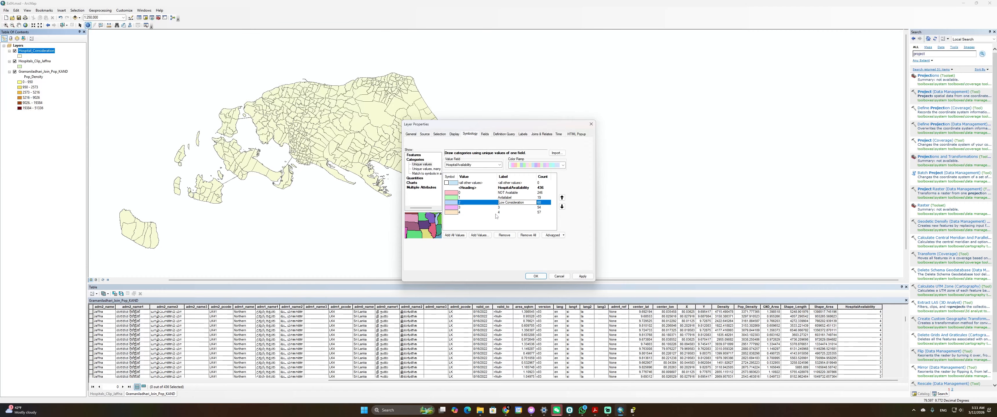
click(502, 207)
click(502, 207)
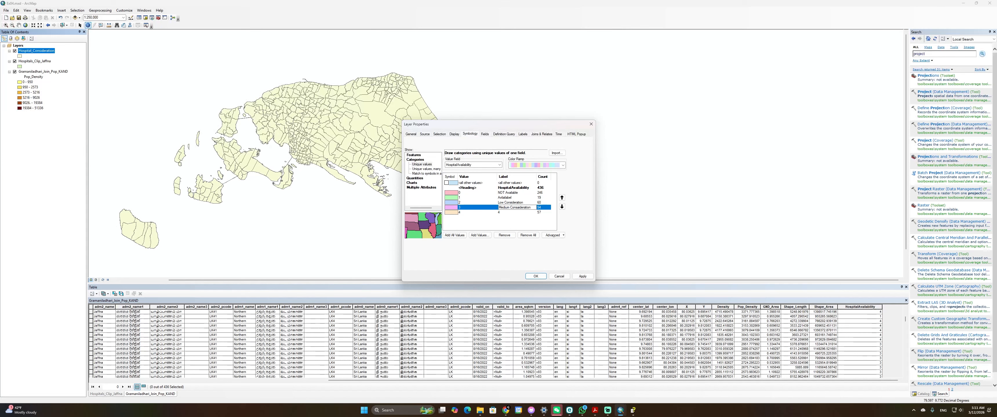
click(505, 212)
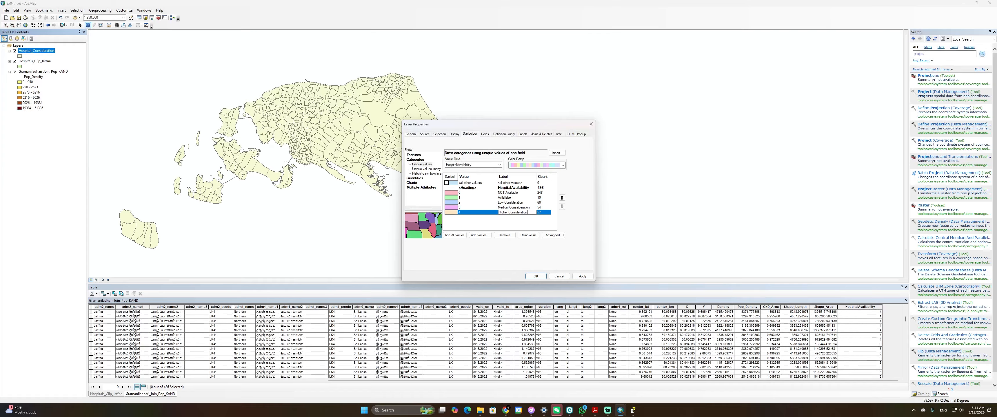
Apply the Med Green preset symbol to the NOT Available class of the Hospital_Consideration layer
click(449, 194)
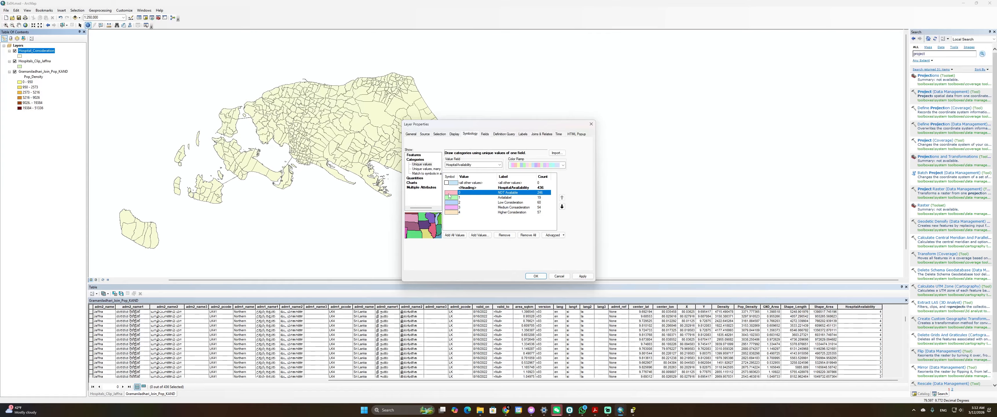
double_click(449, 195)
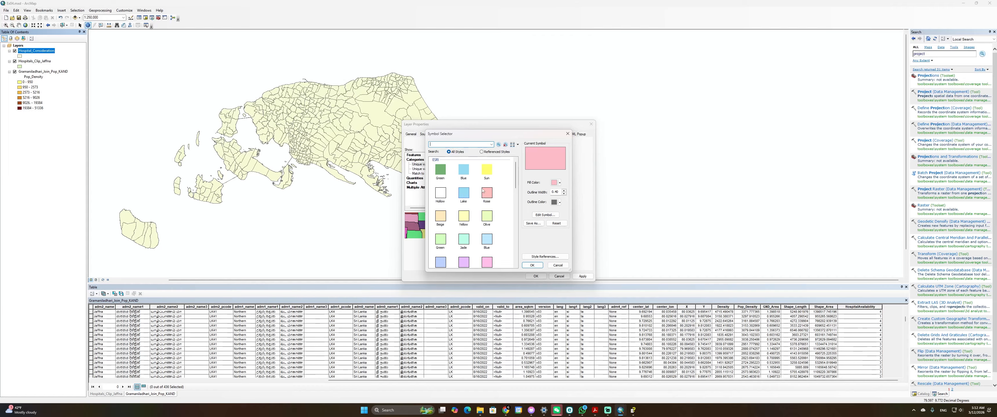
scroll(482, 191, down, 3)
scroll(484, 194, down, 2)
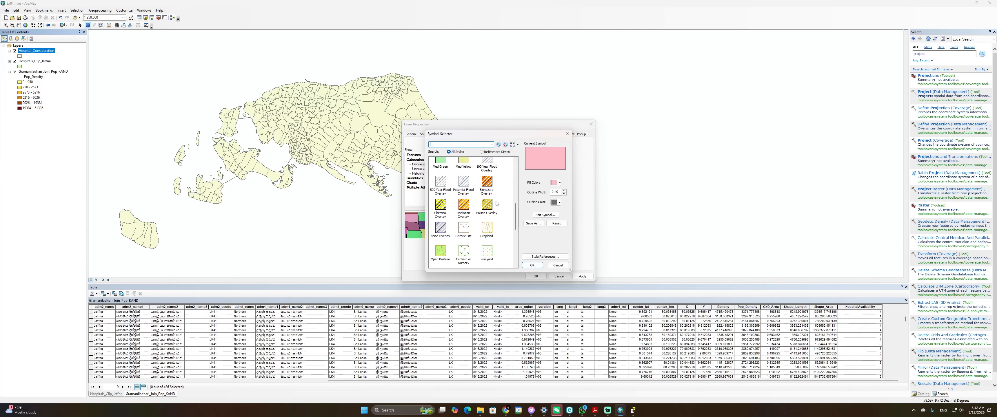
click(491, 207)
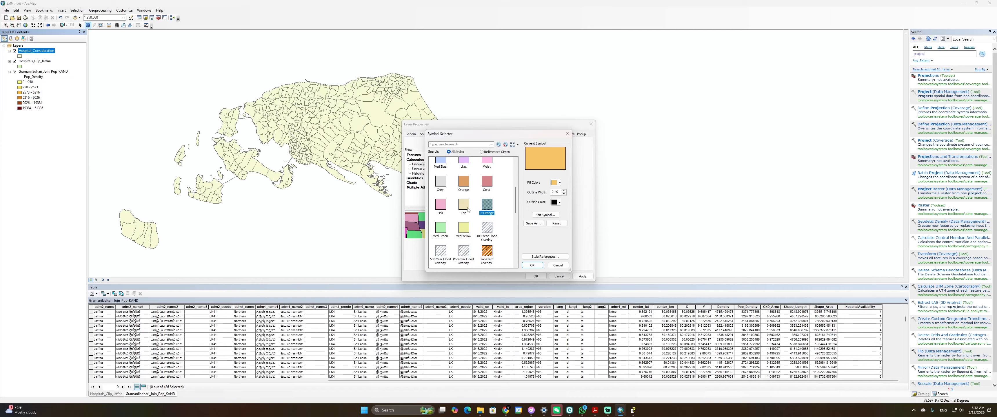
scroll(466, 212, down, 2)
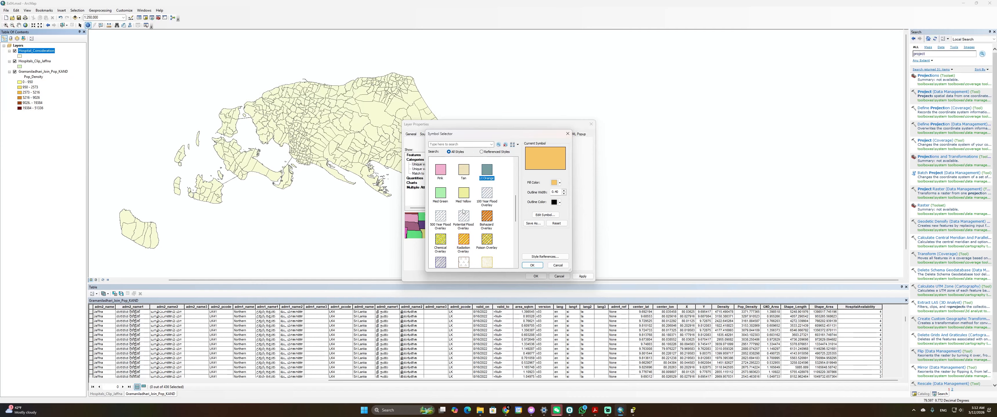
click(440, 195)
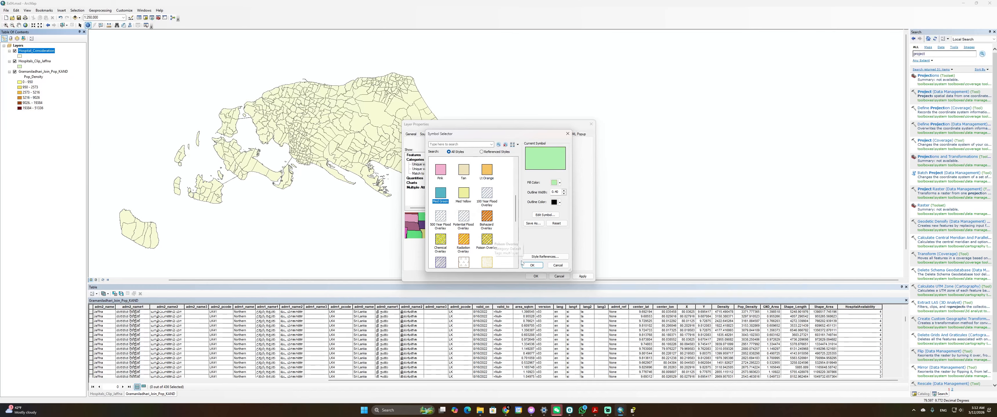
click(532, 265)
Fill the Available class with dark green and the NOT Available class with light beige
double_click(450, 199)
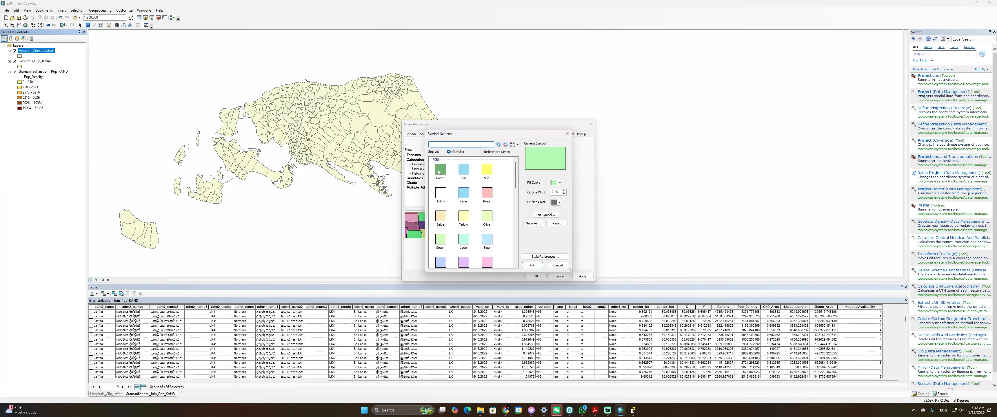
click(557, 182)
click(583, 223)
click(532, 266)
double_click(451, 193)
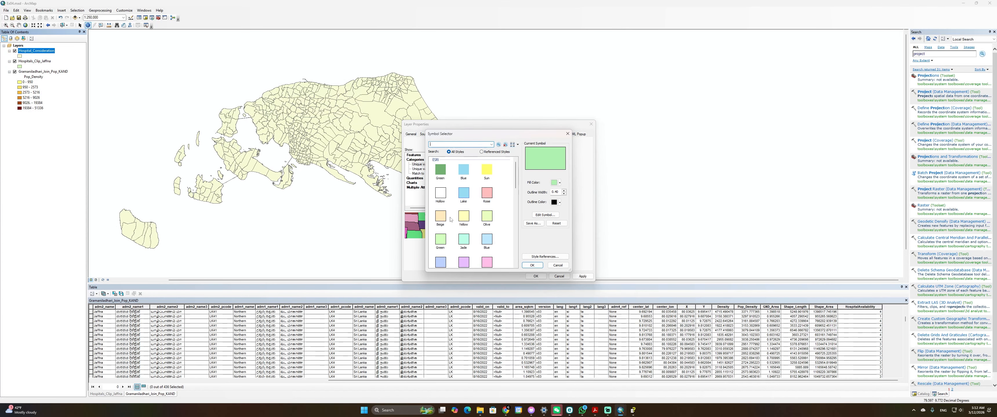
click(560, 184)
click(564, 198)
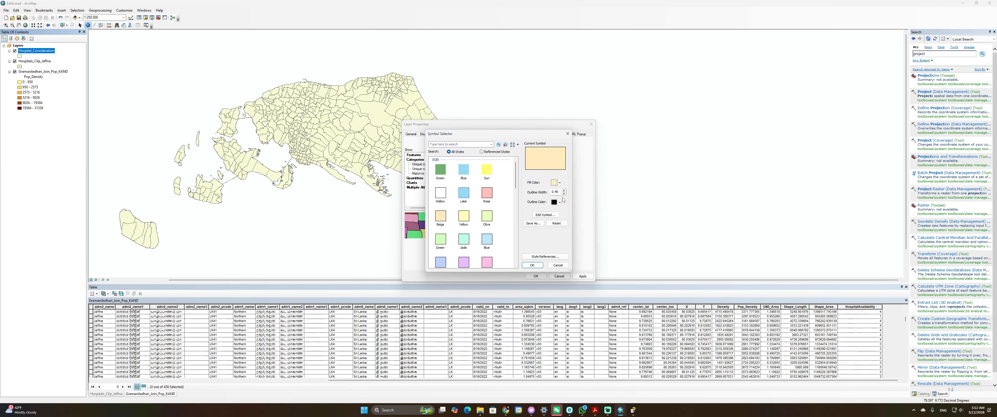
click(540, 265)
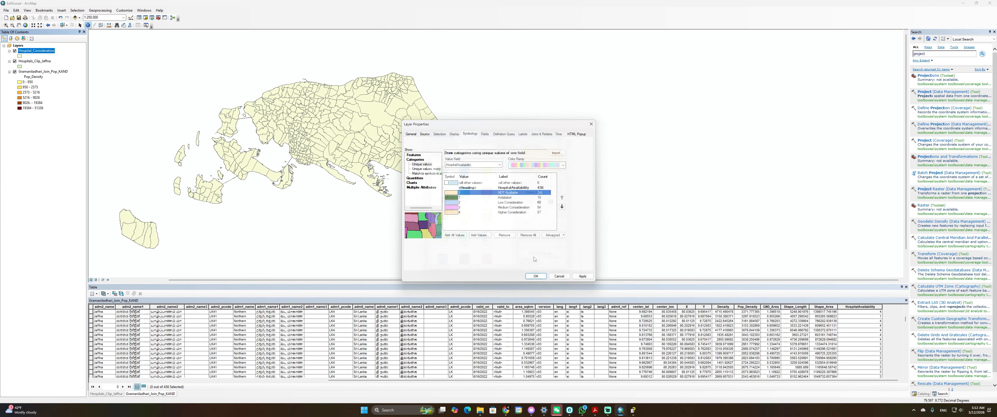
Fill the Higher Consideration class with red and the Medium Consideration class with yellow
double_click(455, 214)
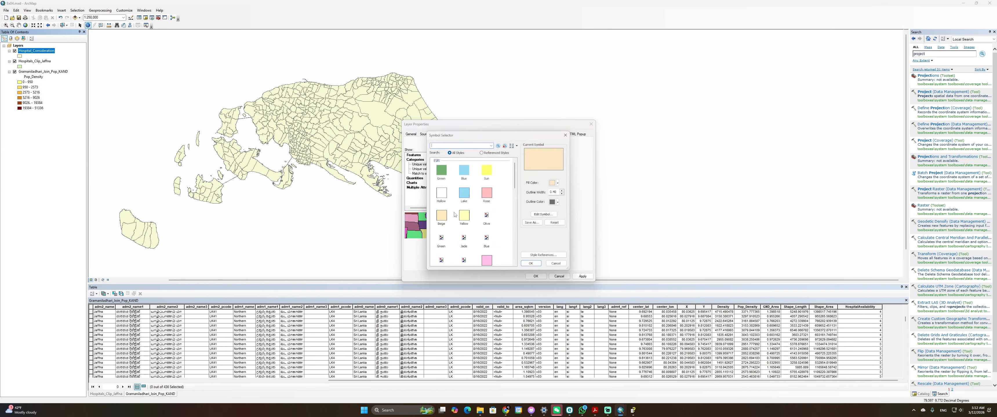
click(559, 183)
click(560, 214)
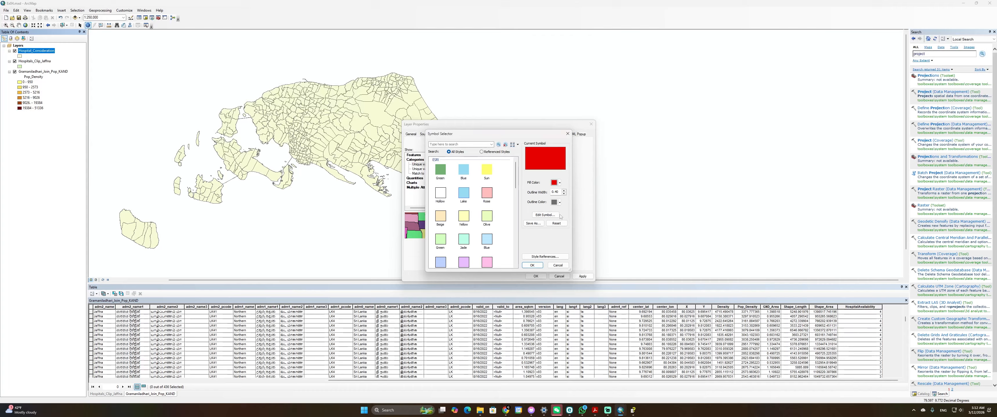
click(540, 266)
double_click(452, 208)
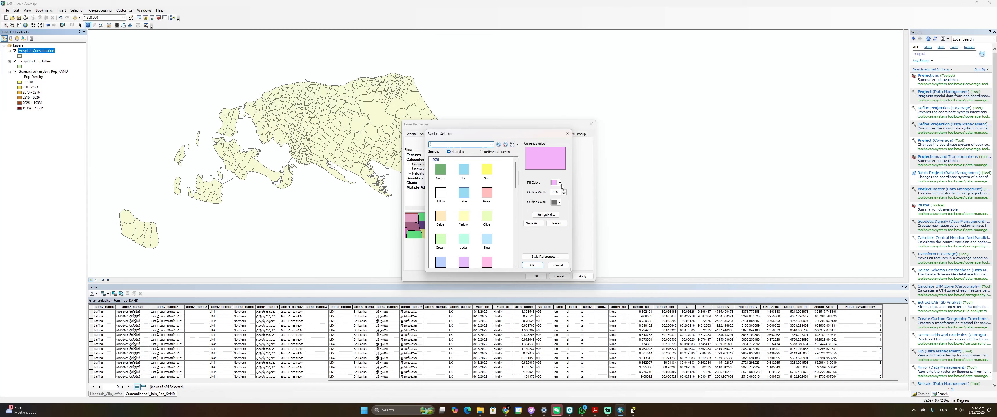
click(559, 182)
click(574, 211)
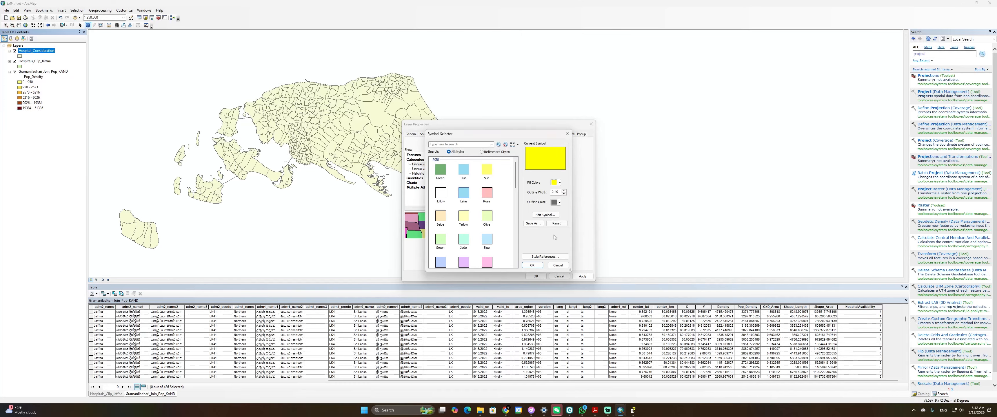
click(532, 265)
Give the Low Consideration class a bright green fill with no outline colour, and apply the symbology to the Hospital_Consideration layer
double_click(453, 203)
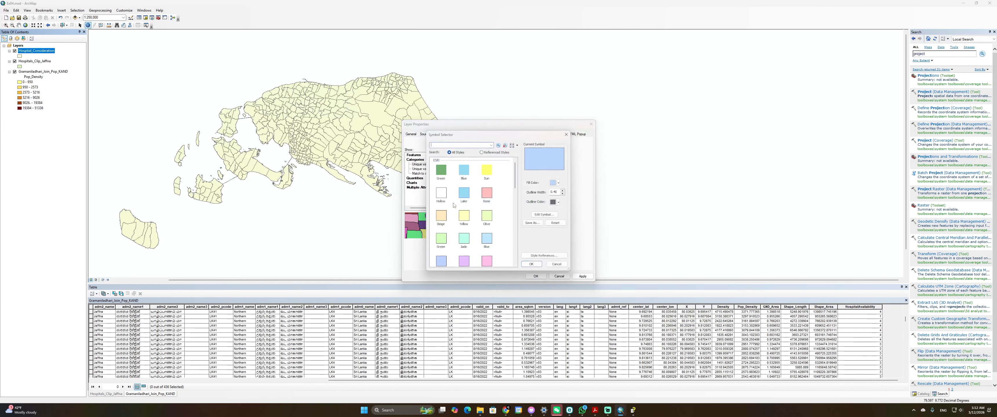
click(560, 202)
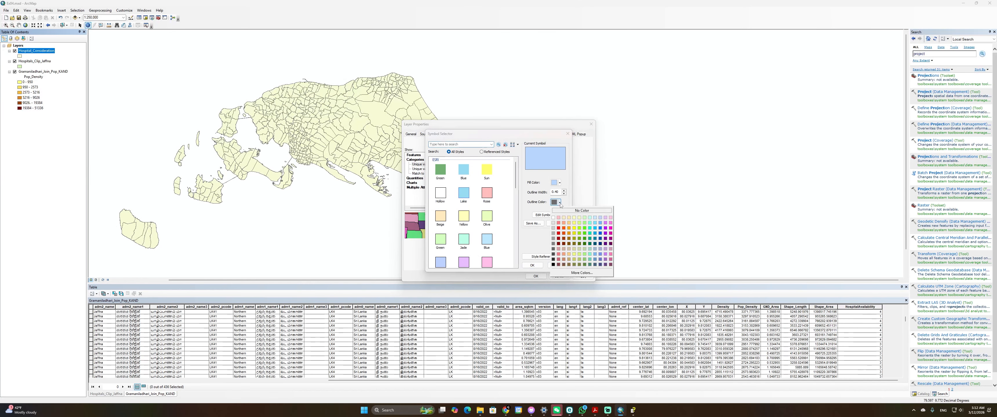
click(583, 229)
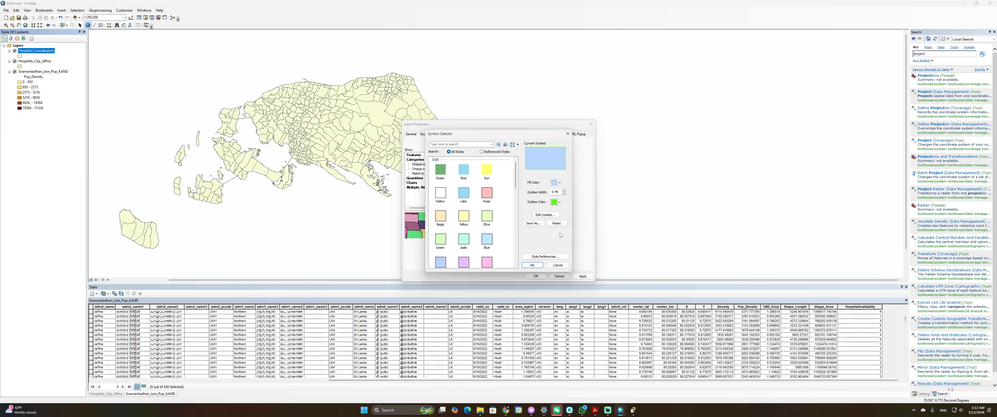
click(560, 202)
click(563, 211)
click(560, 183)
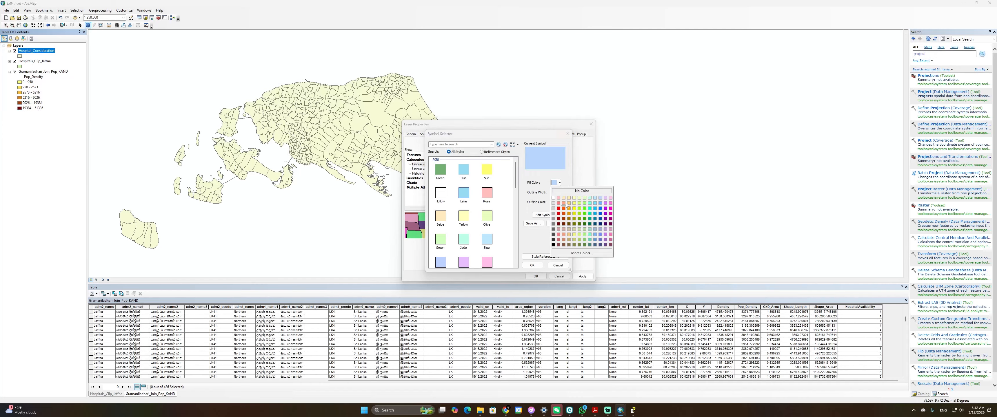
click(585, 214)
click(532, 265)
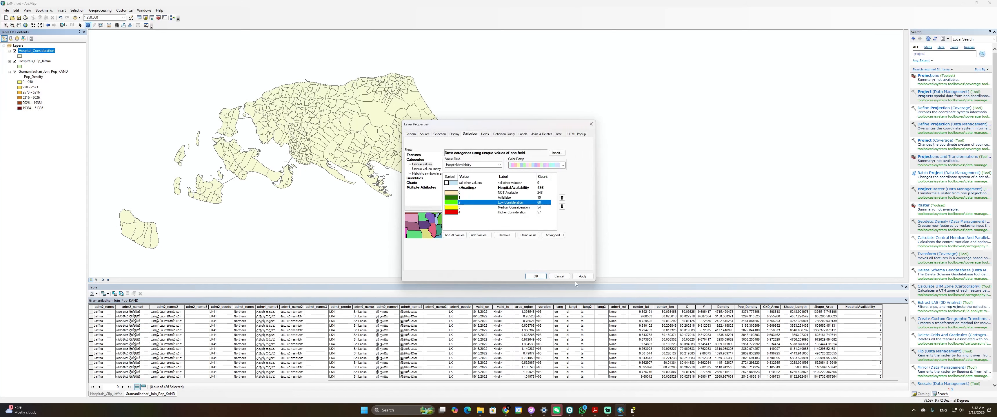
click(582, 277)
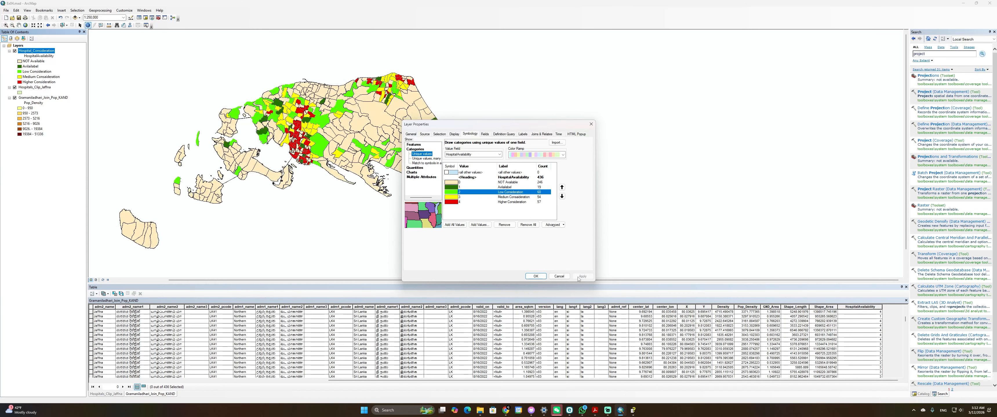
click(560, 276)
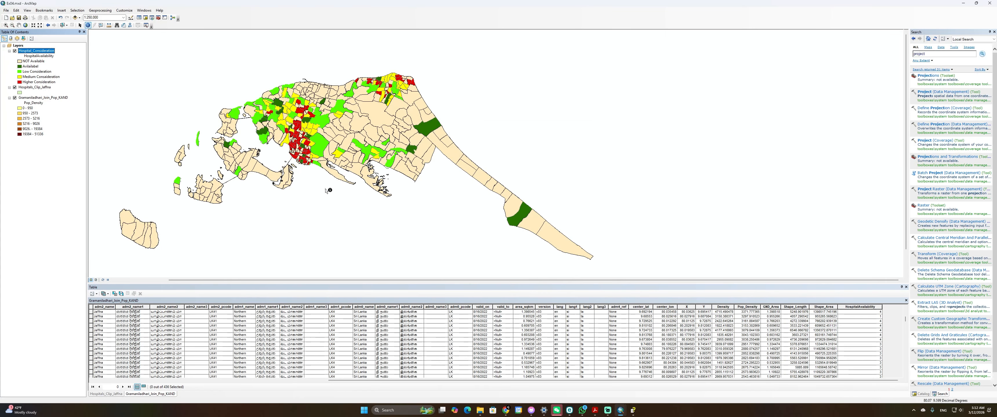
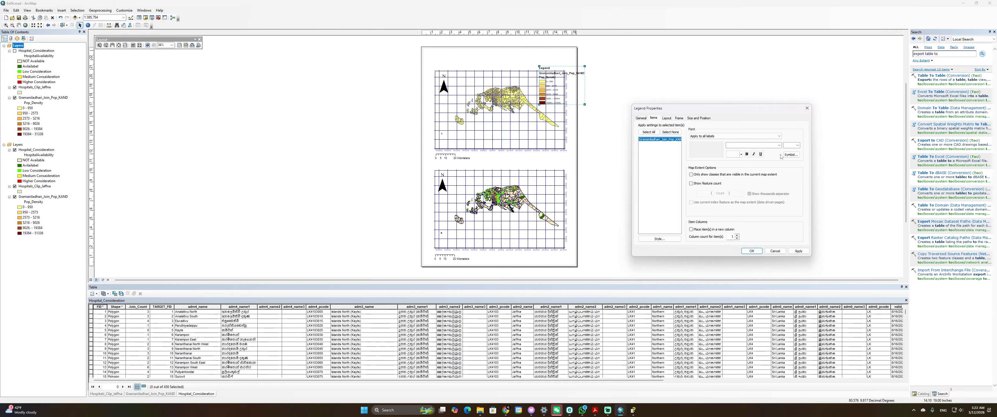
click(790, 155)
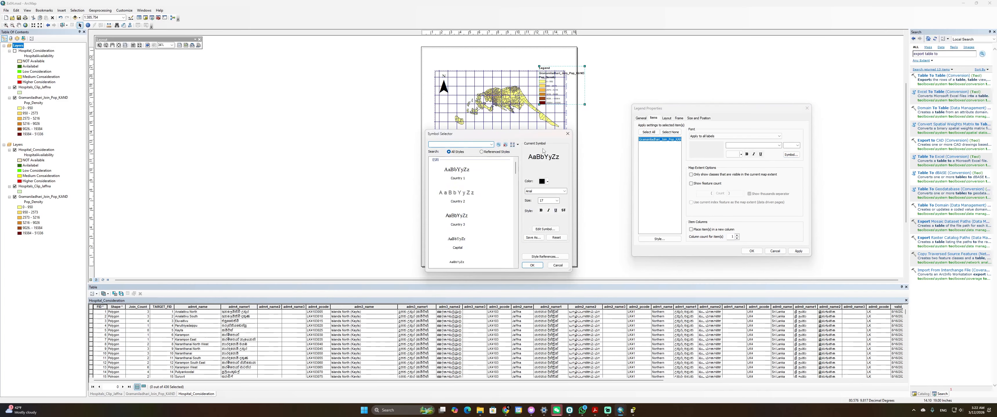
drag(522, 134, 766, 121)
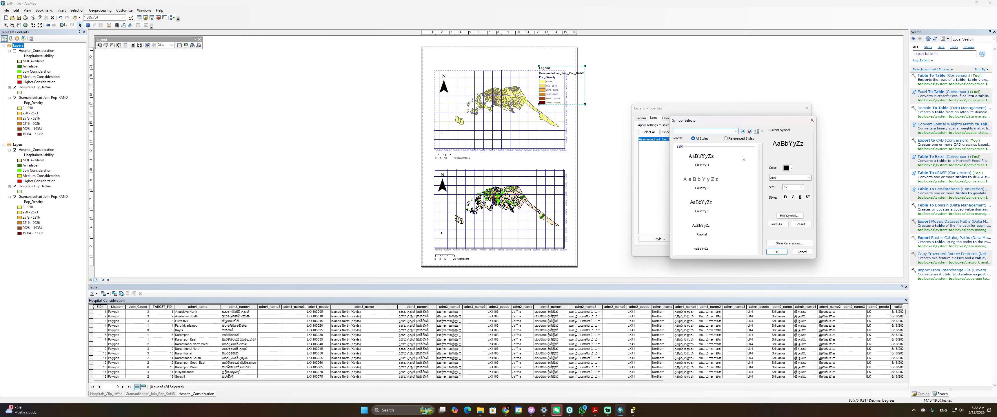
click(812, 120)
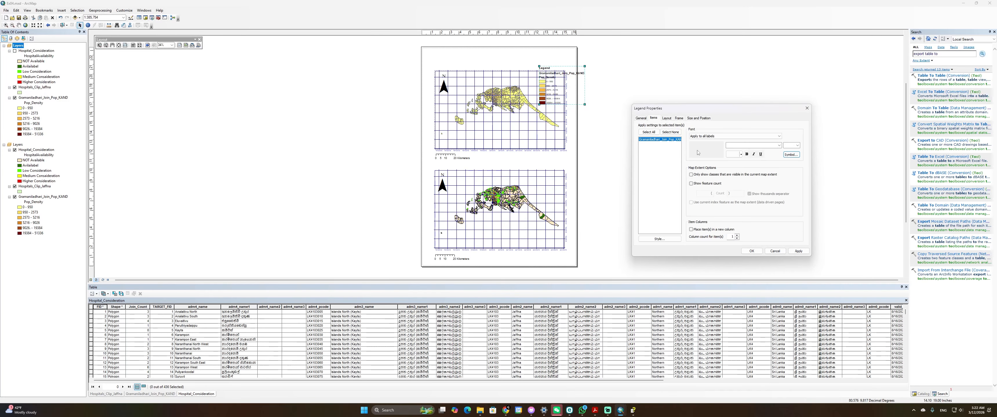
click(639, 119)
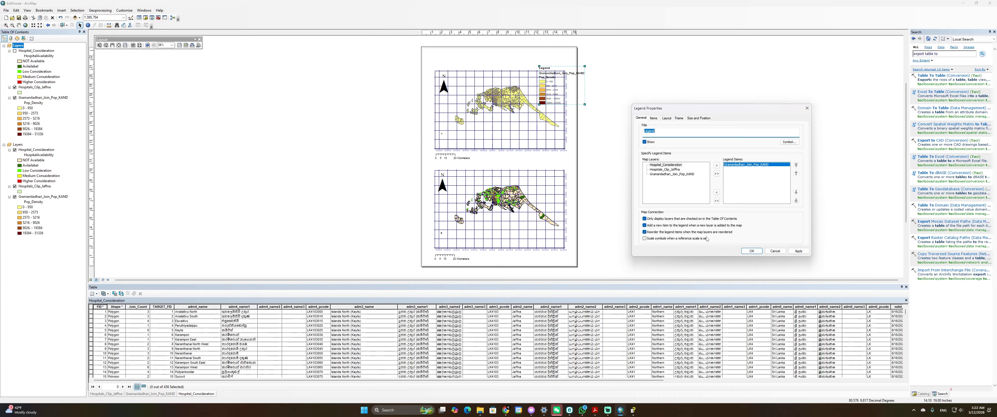
click(654, 119)
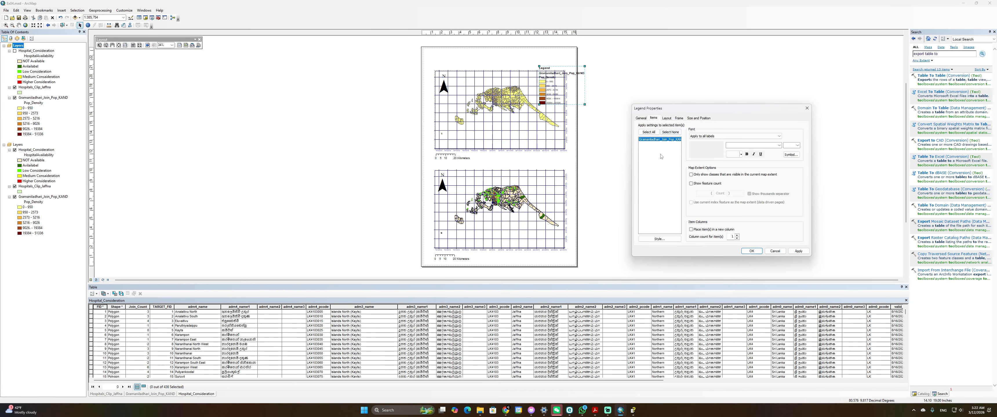
Apply the Horizontal Single Symbol Layer Name and Label style to the Gramaniladhari population density item in the upper map's legend
click(660, 238)
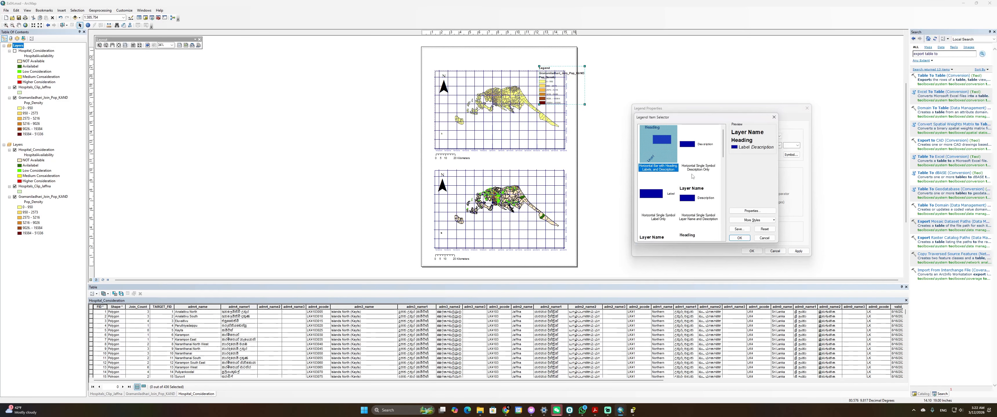
click(660, 186)
scroll(660, 185, down, 2)
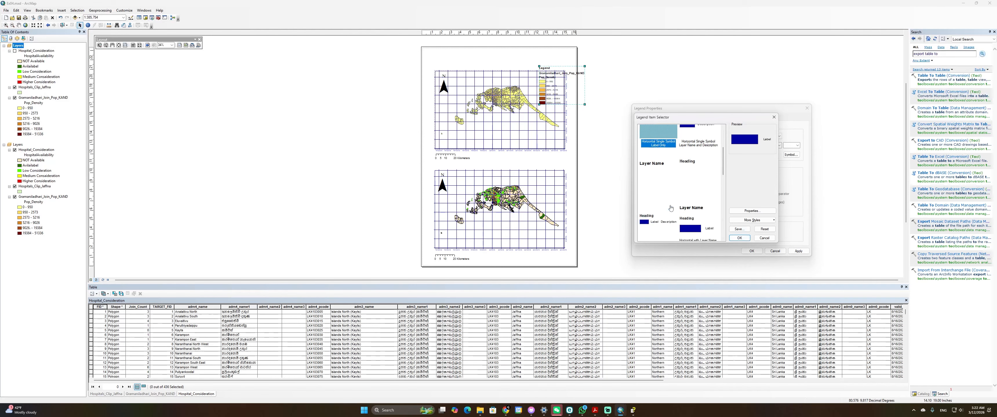
click(660, 180)
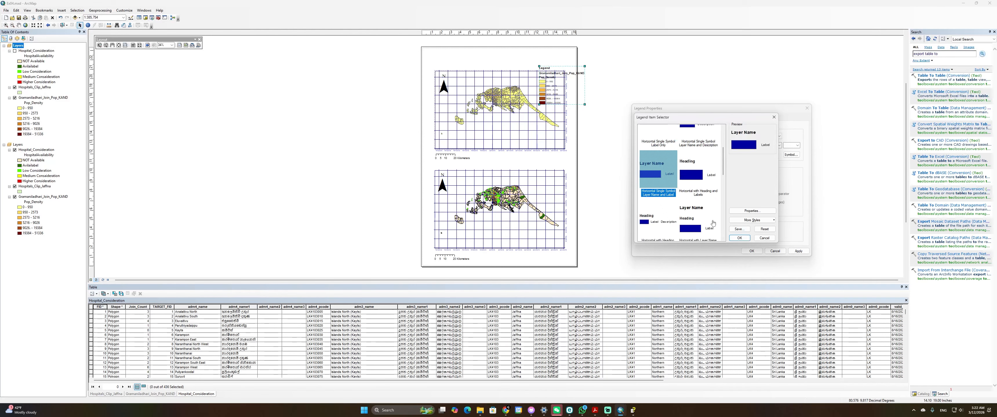
click(739, 238)
click(798, 251)
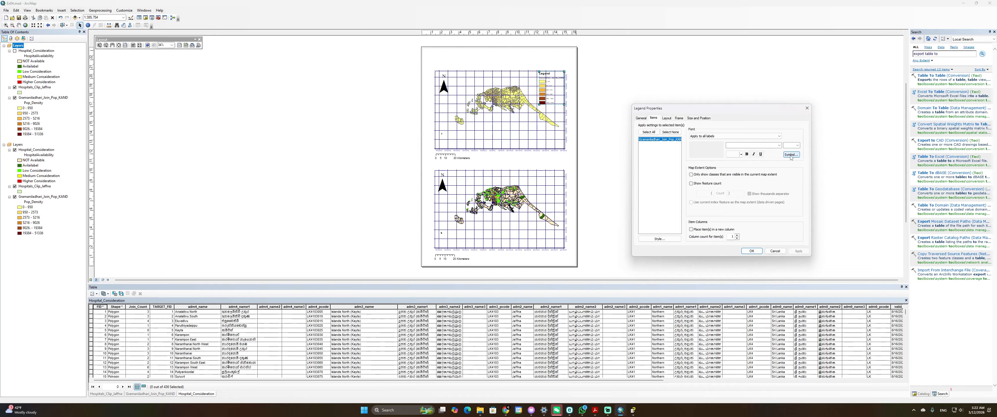
Change the font size of all labels in the upper map's population density legend item and accept the legend properties
click(779, 146)
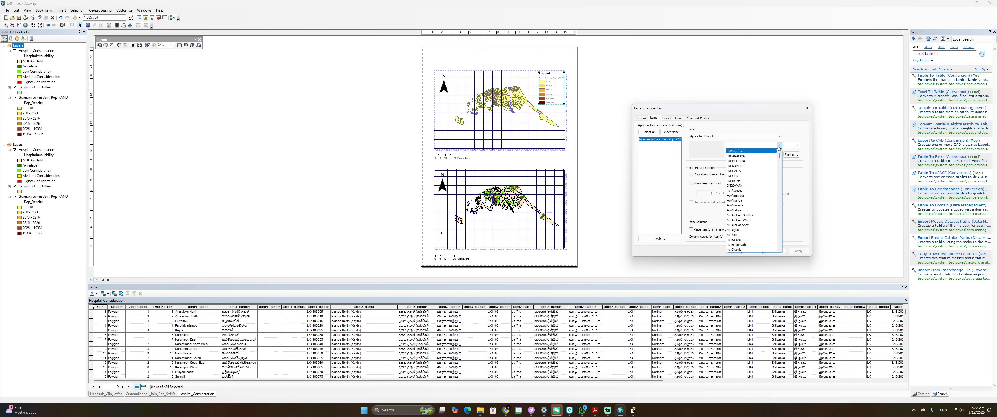
click(790, 144)
click(791, 144)
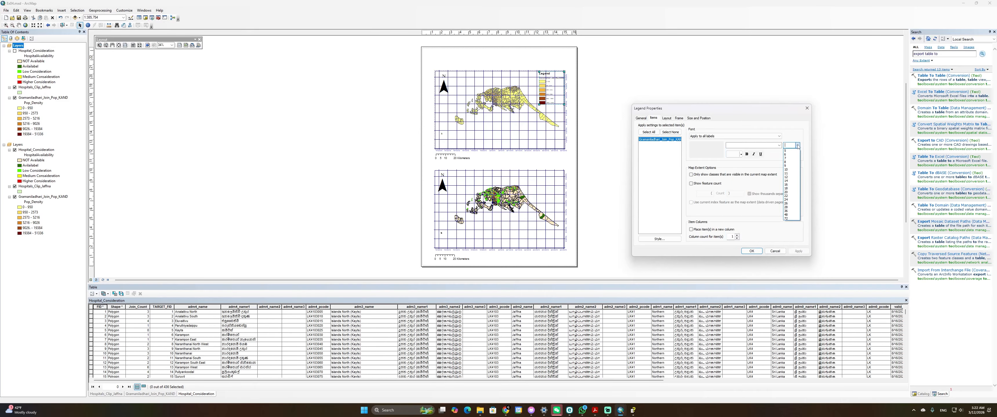
click(792, 178)
click(799, 252)
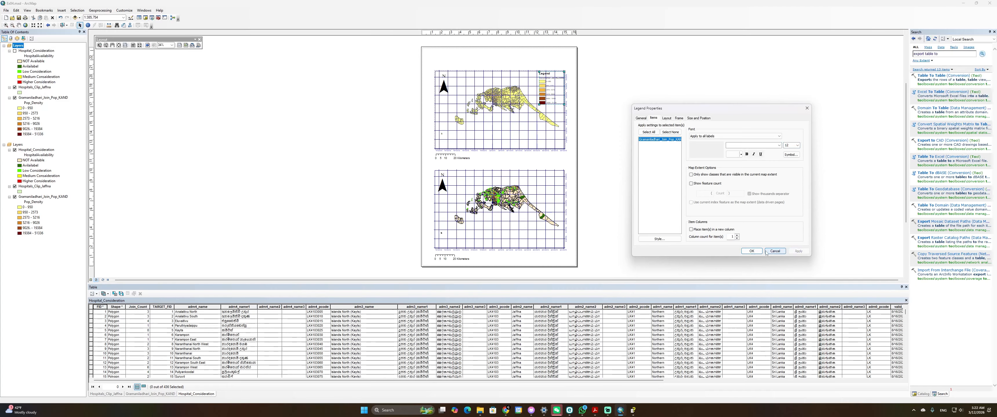
click(751, 252)
scroll(549, 94, up, 5)
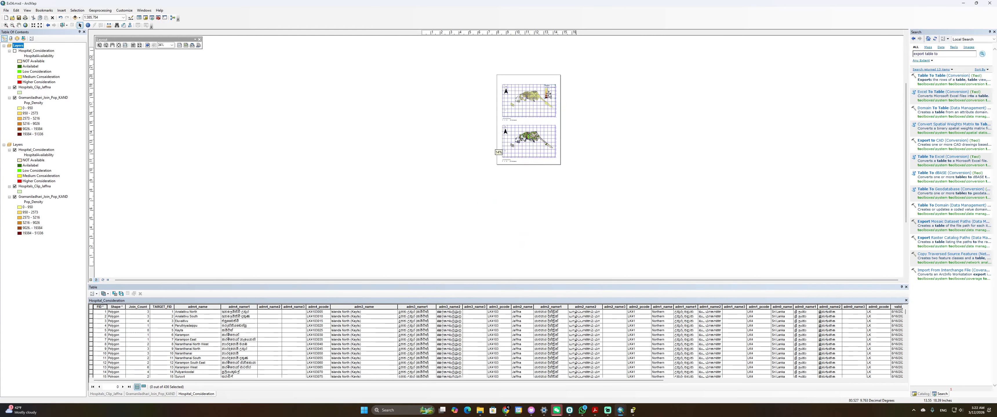
Rename the upper data frame's Gramaniladhari_Join_Pop_KAND layer as Population Density and shift the upper map's legend slightly
scroll(549, 95, down, 10)
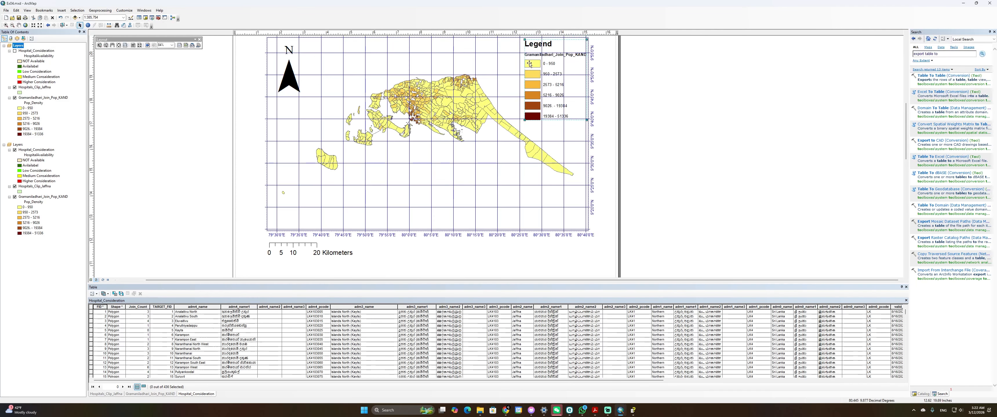
click(40, 98)
click(39, 98)
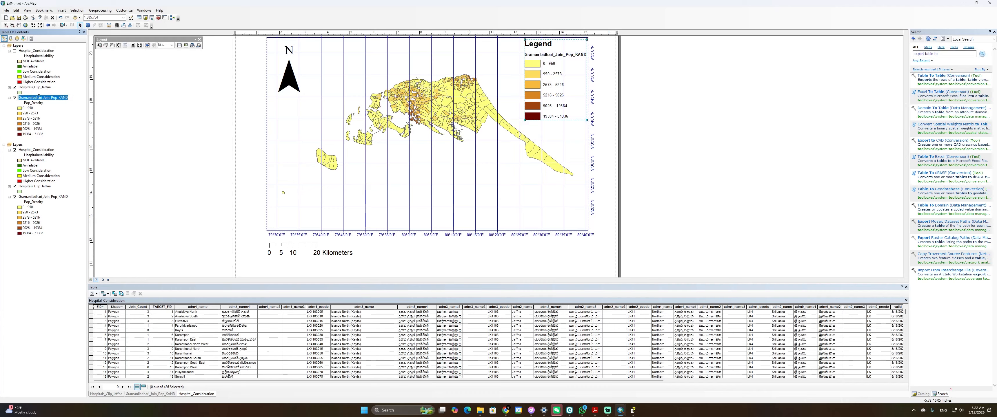
text(Population Density)
key(Return)
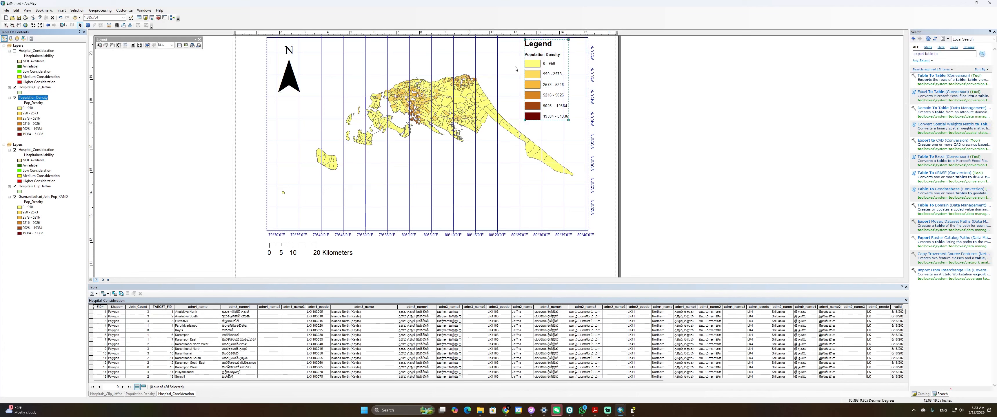
mouse_move(533, 71)
mouse_down()
mouse_move(529, 109)
mouse_move(546, 73)
mouse_move(531, 70)
mouse_up()
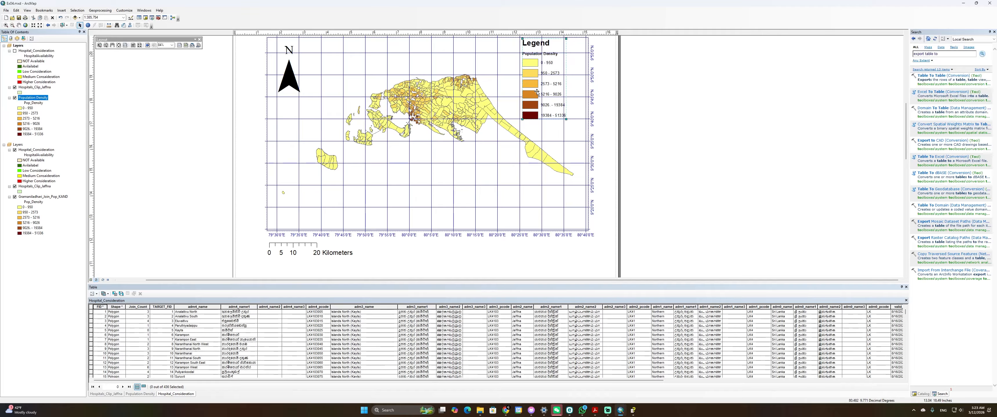
Start a legend for the lower map frame and remove every layer from its list of legend items
scroll(465, 217, up, 2)
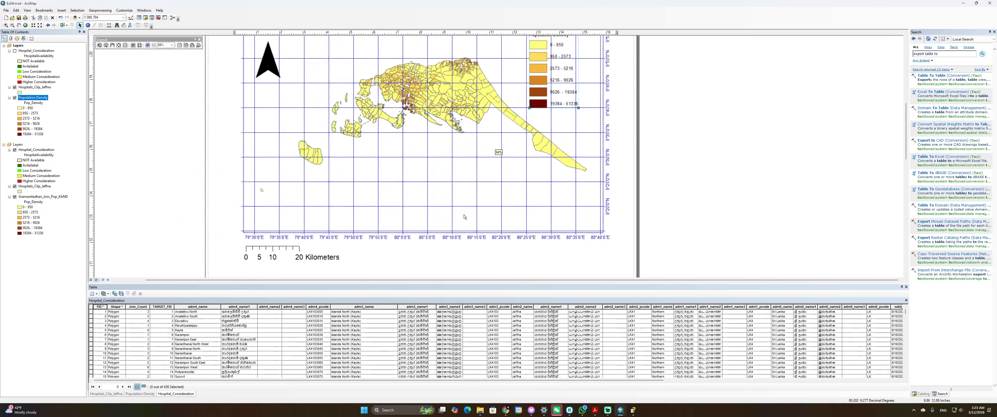
scroll(464, 217, down, 5)
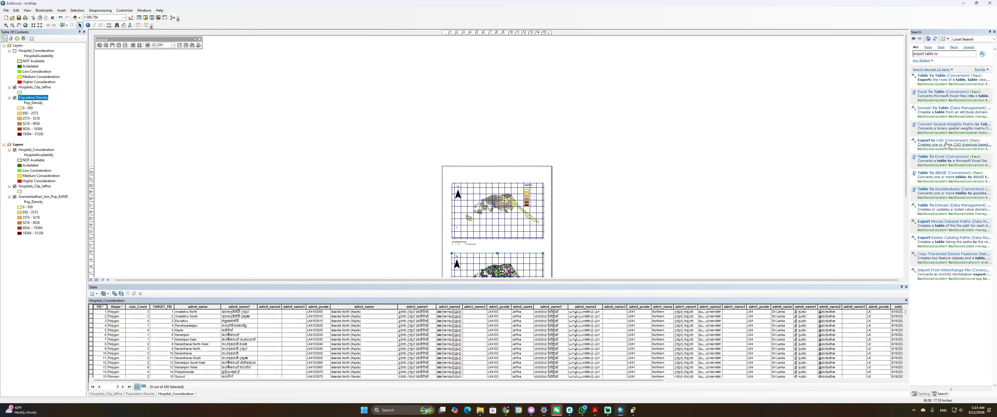
drag(906, 160, 907, 223)
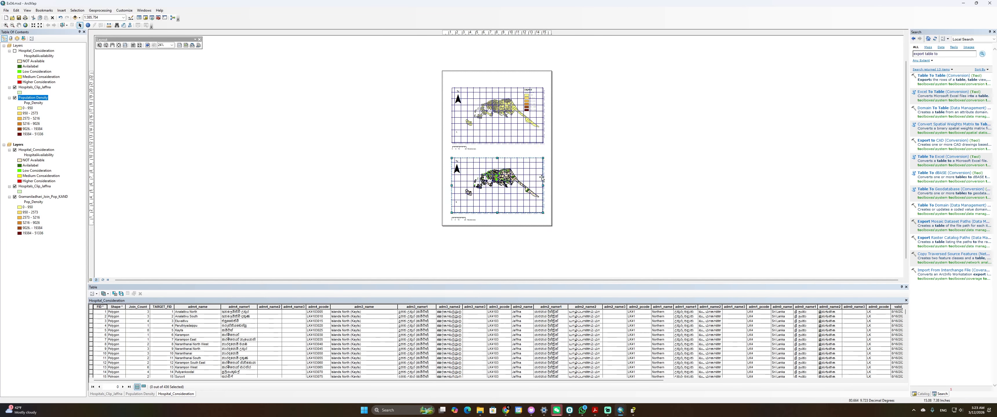
scroll(538, 175, up, 3)
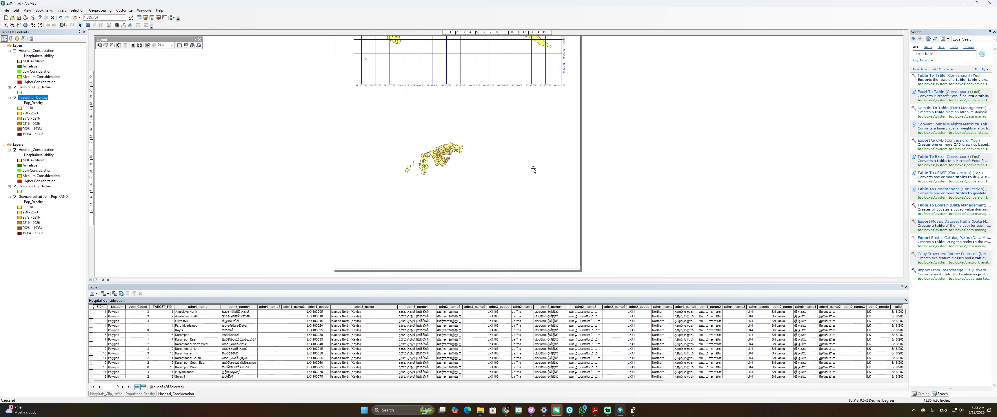
right_click(534, 170)
click(508, 167)
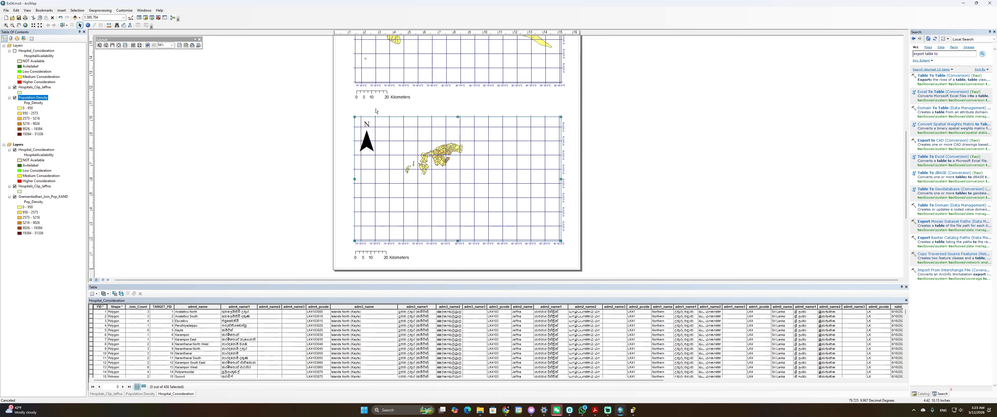
click(62, 10)
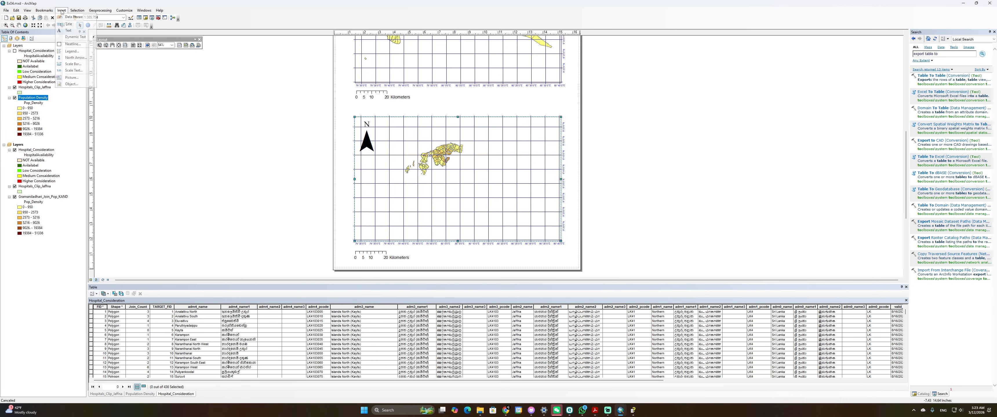
click(70, 51)
click(499, 171)
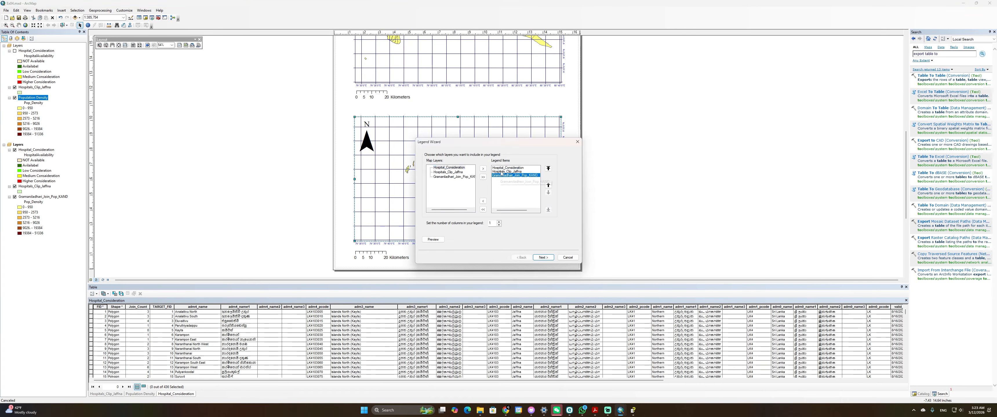
click(483, 168)
click(484, 177)
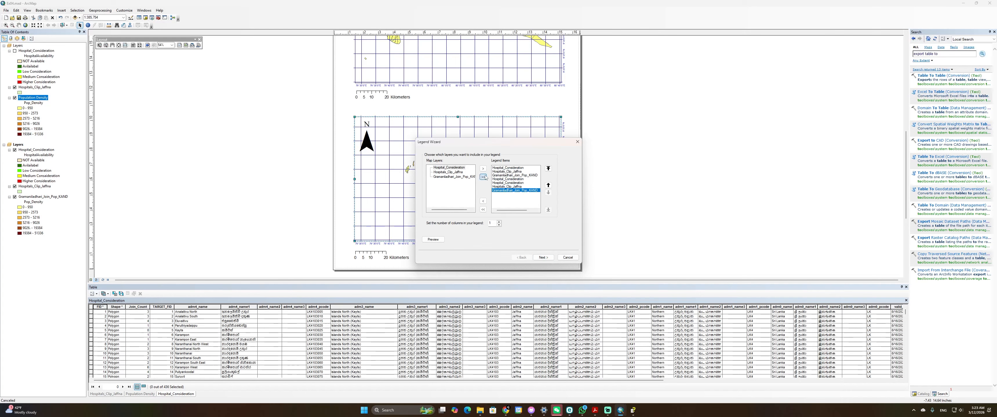
click(495, 175)
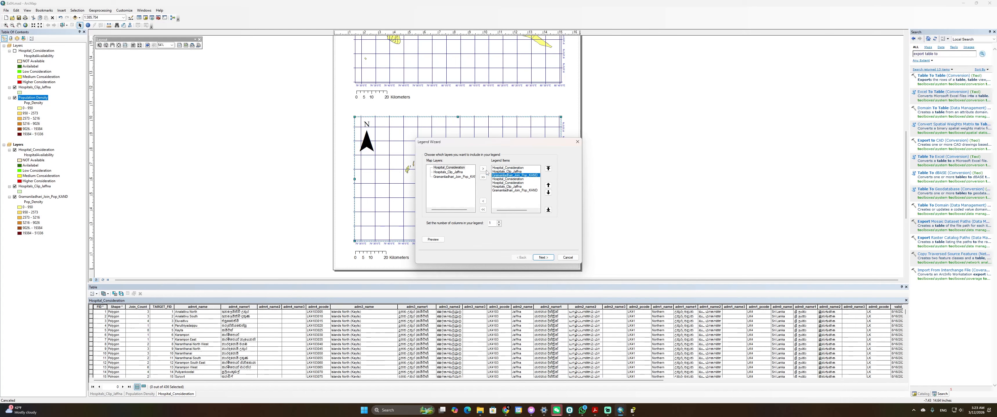
click(483, 209)
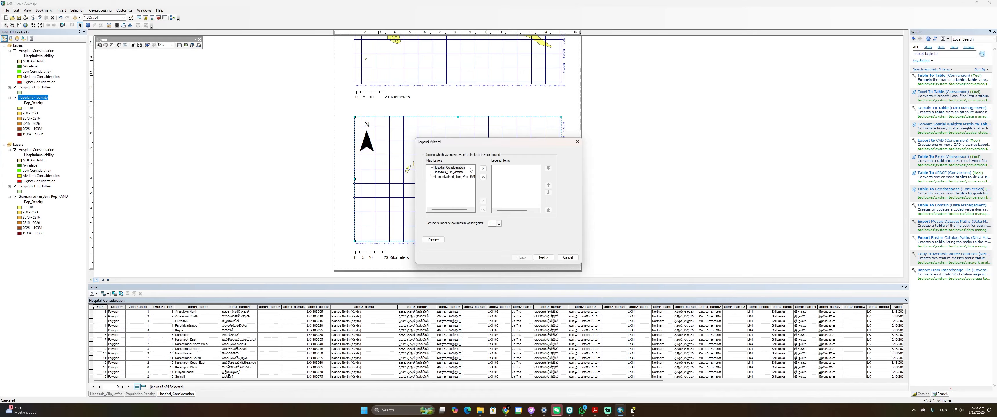
Add only Hospital_Consideration to the legend, keep the remaining default settings, and place the legend in the lower map's upper-right corner
click(482, 169)
click(544, 258)
click(543, 258)
click(544, 258)
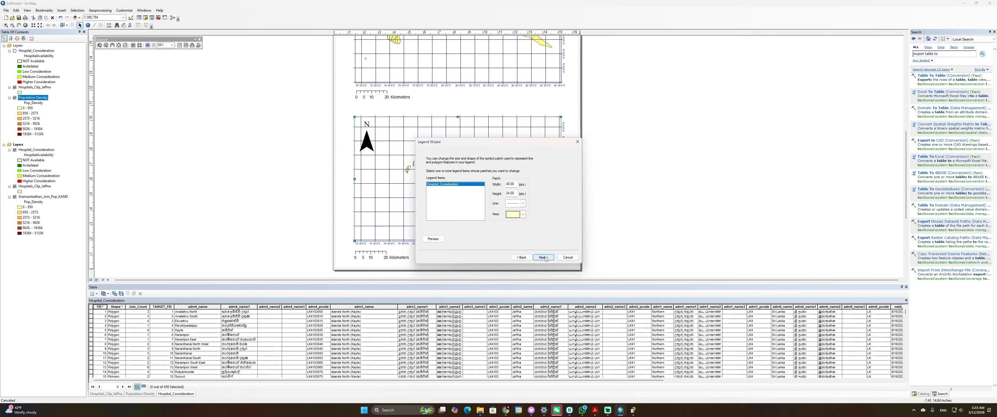
click(544, 258)
click(544, 258)
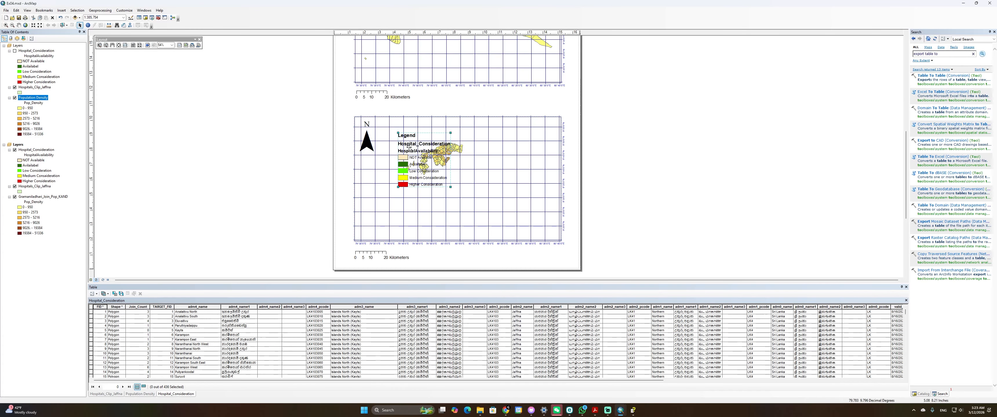
drag(409, 148, 516, 133)
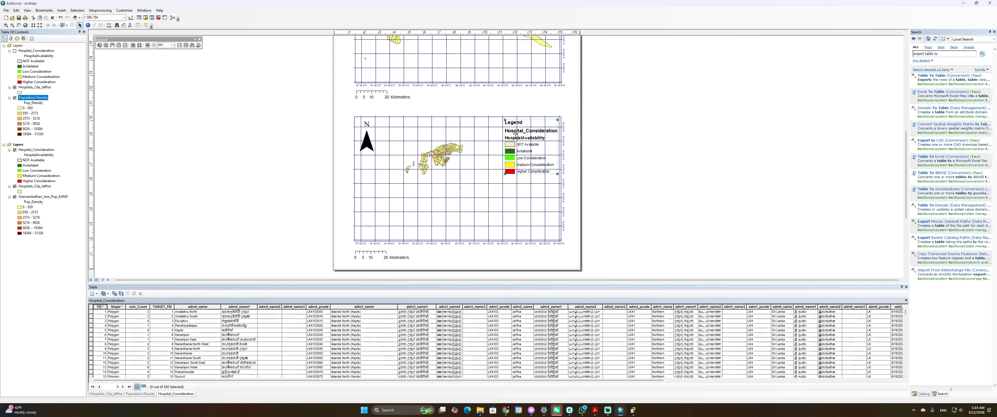
Set all labels of the Hospital_Consideration legend item to size 12 and apply a horizontal style with layer name and labels but no heading
right_click(516, 133)
click(528, 234)
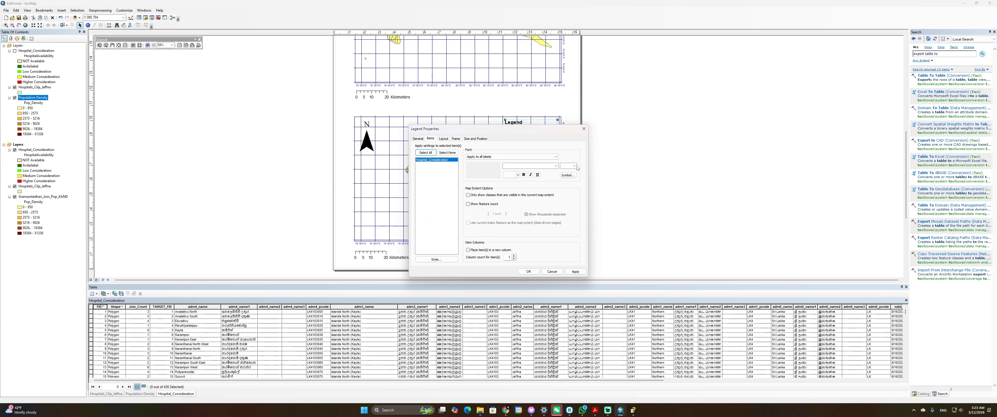
click(575, 166)
click(567, 197)
click(575, 272)
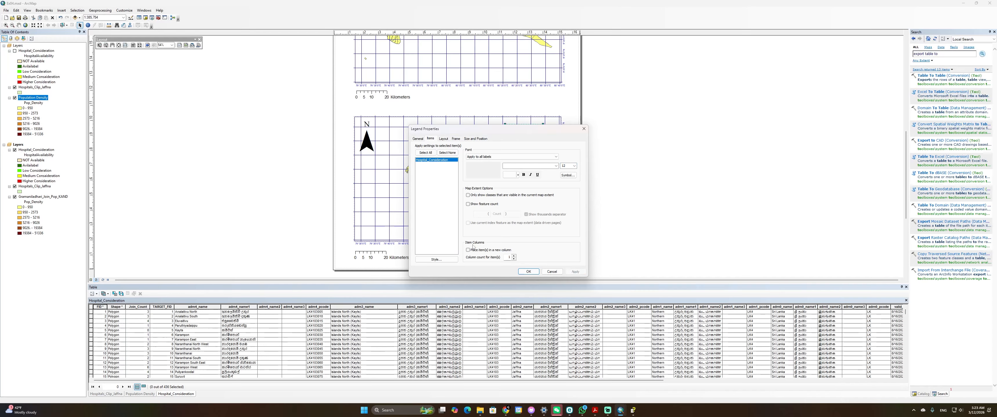
click(447, 260)
scroll(433, 194, down, 2)
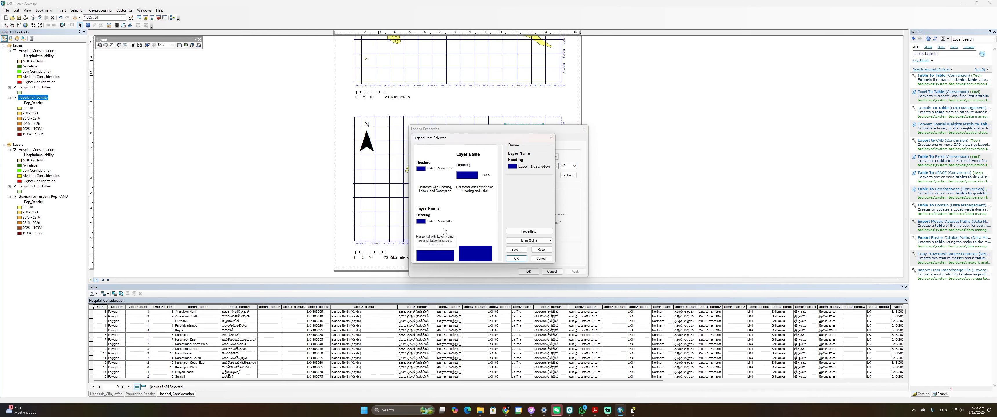
scroll(433, 193, up, 2)
click(438, 194)
click(517, 259)
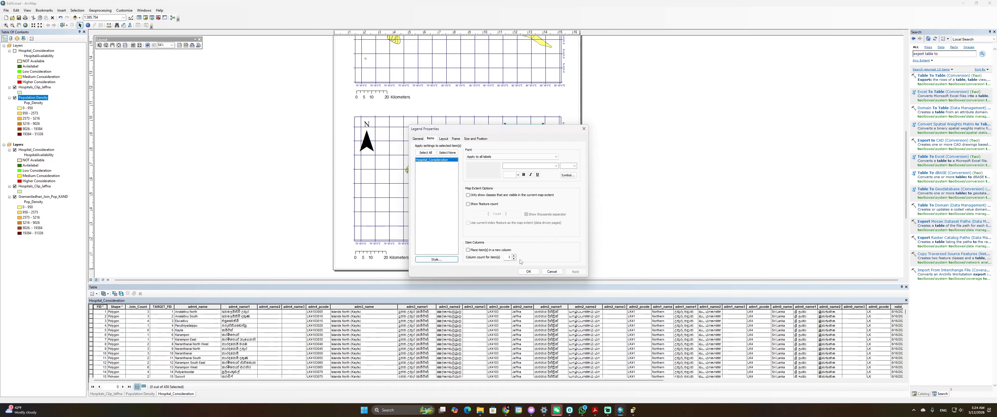
click(529, 271)
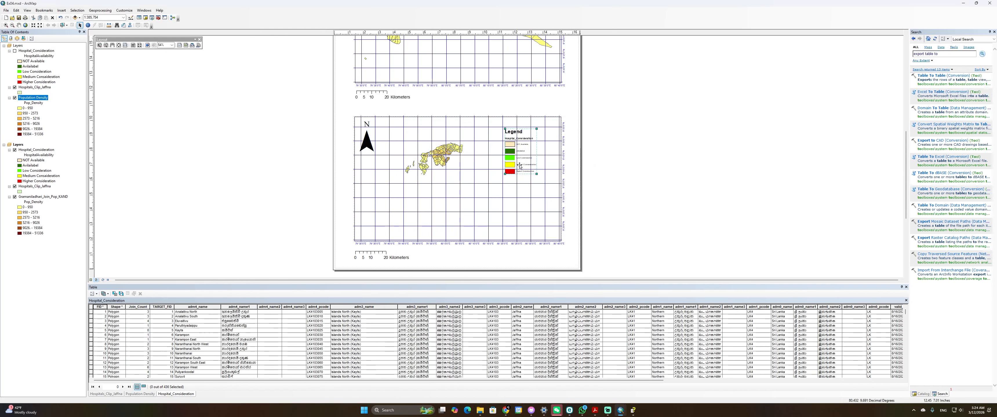
Move the lower legend closer to the map frame's upper-right corner and rename the lower data frame's Hospital_Consideration layer as Hospital Consideration
drag(515, 154, 530, 144)
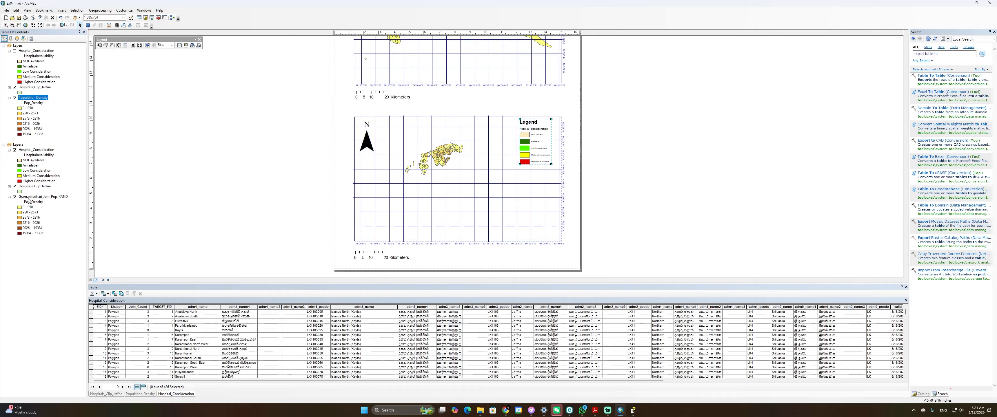
click(35, 150)
click(34, 150)
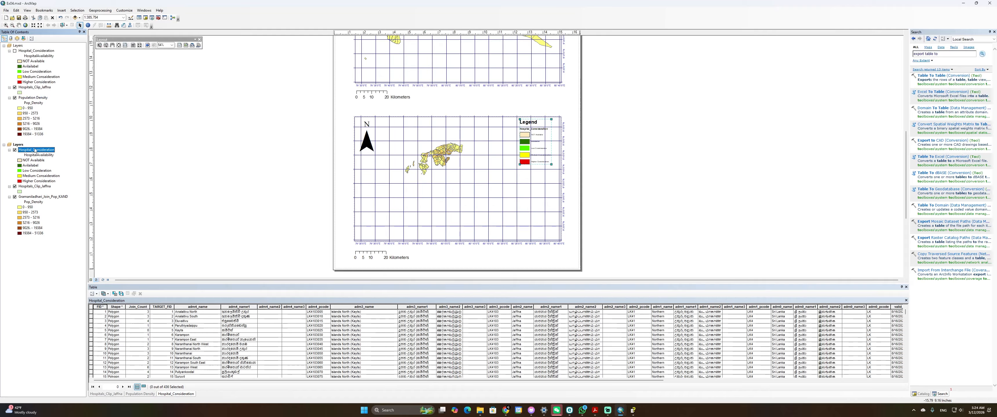
click(32, 151)
key(Return)
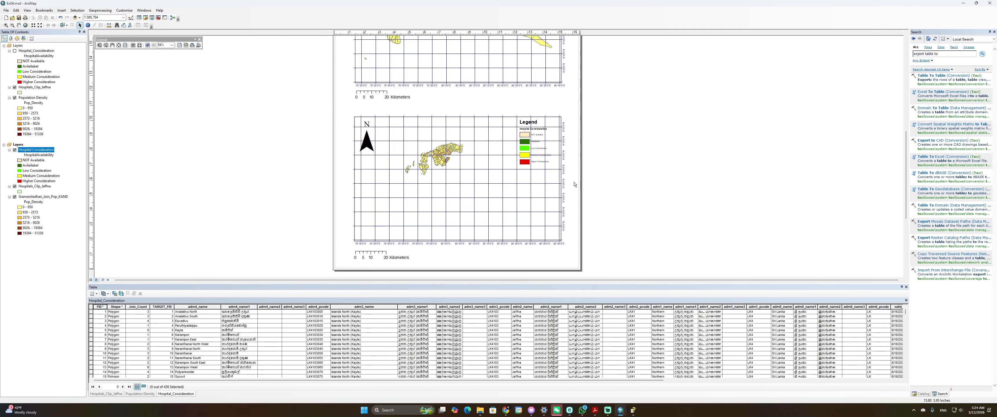
Export the finished two-map layout to the Ex03 folder as the PNG image Ex04.png
scroll(573, 191, down, 2)
scroll(573, 192, up, 2)
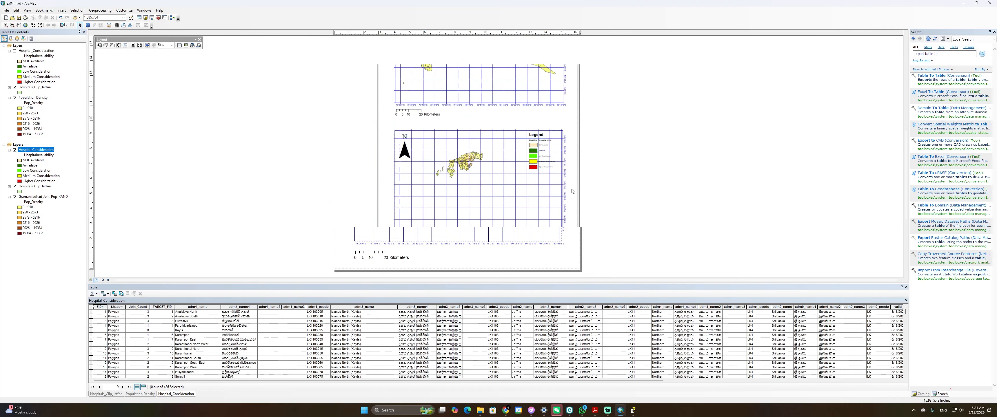
scroll(573, 191, up, 2)
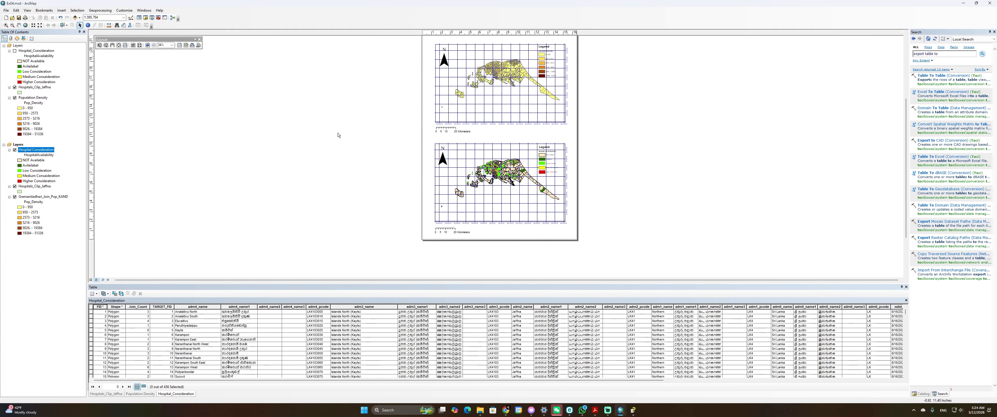
click(6, 10)
click(22, 100)
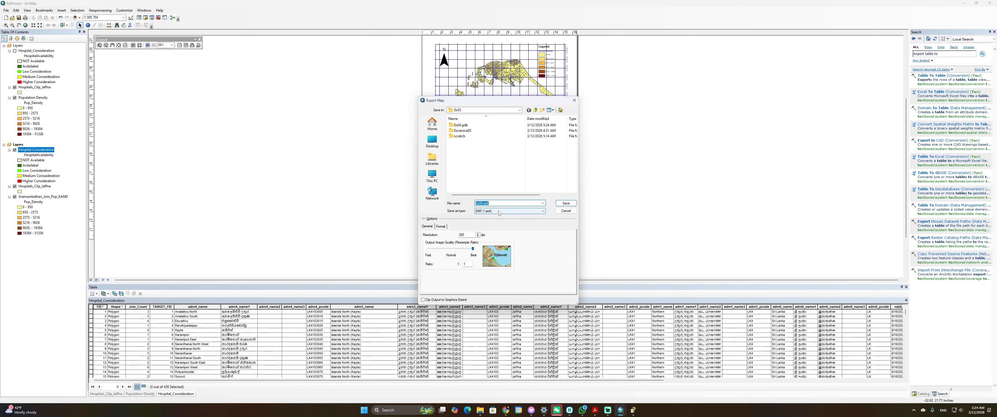
click(508, 211)
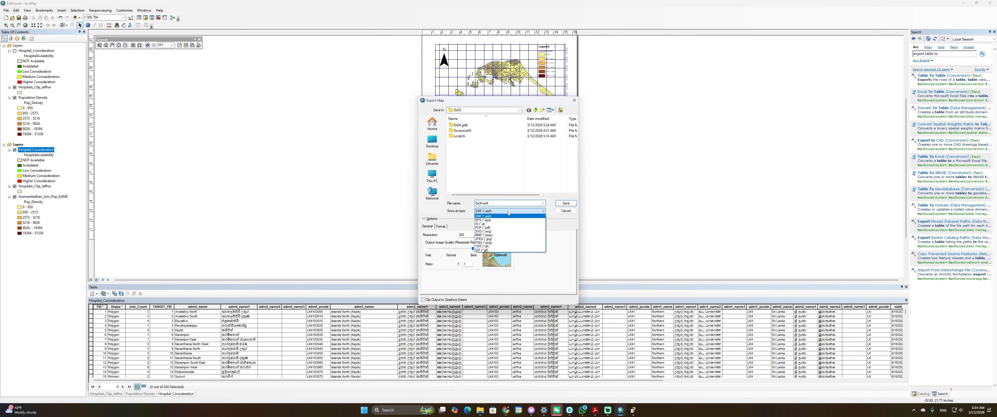
click(491, 243)
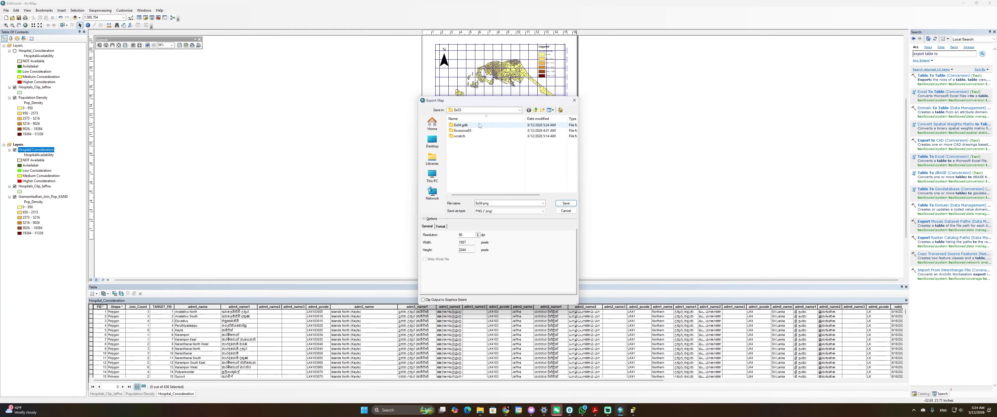
click(566, 204)
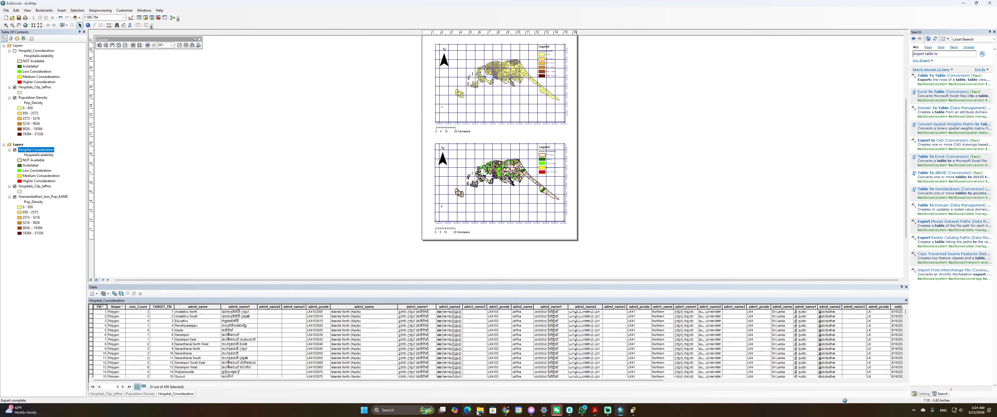
Open Ex04.png from the Ex03 folder in File Explorer and examine the maps and legends in the maximized image viewer
mouse_move(479, 410)
mouse_move(557, 374)
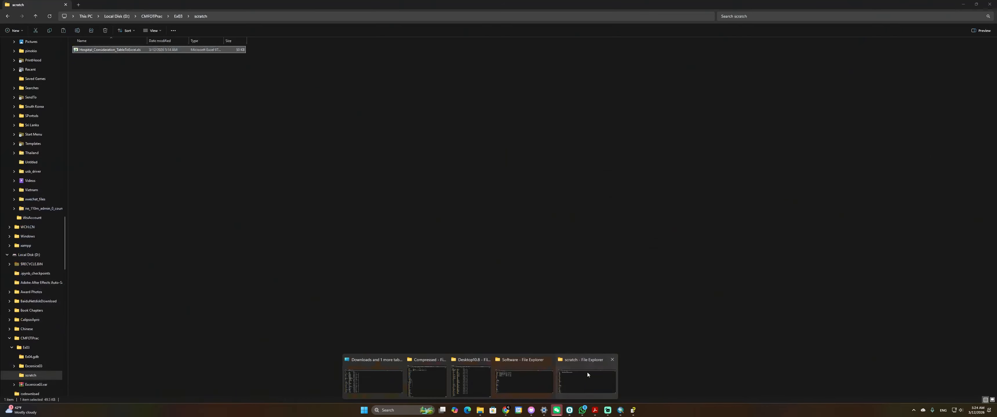
click(588, 375)
click(36, 16)
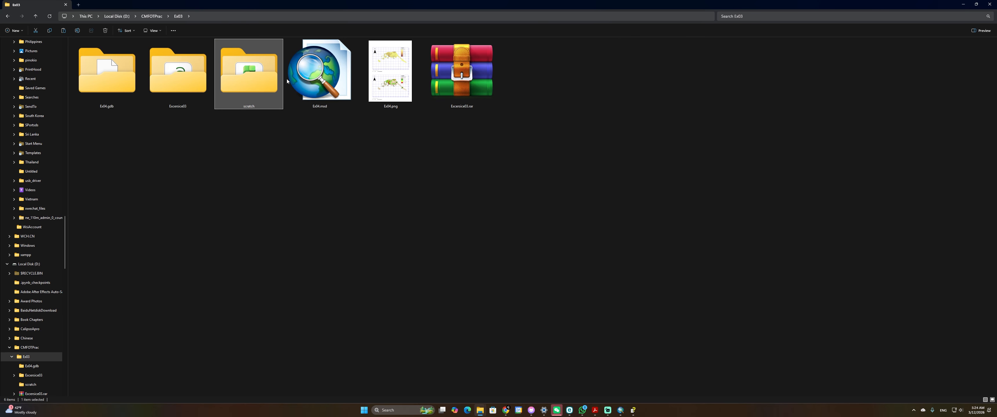
click(402, 85)
double_click(406, 90)
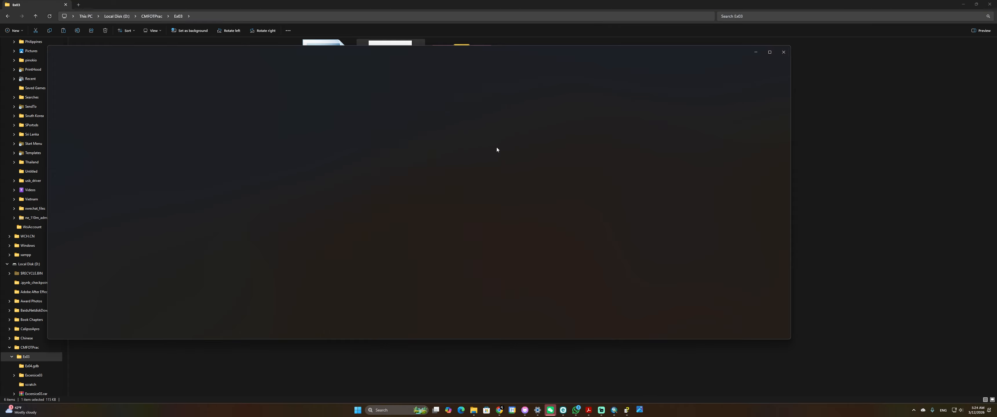
click(775, 52)
scroll(499, 156, up, 5)
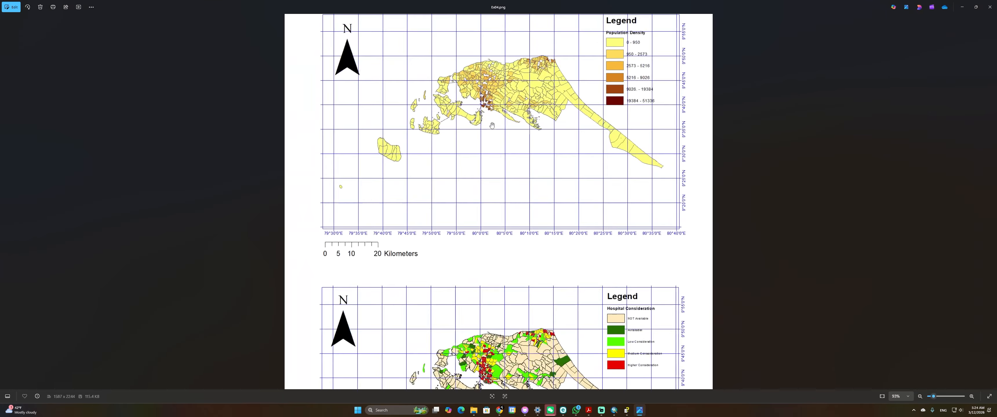
Examine the population density and hospital consideration maps in the exported Ex04.png and close the image viewer
drag(620, 190, 617, 149)
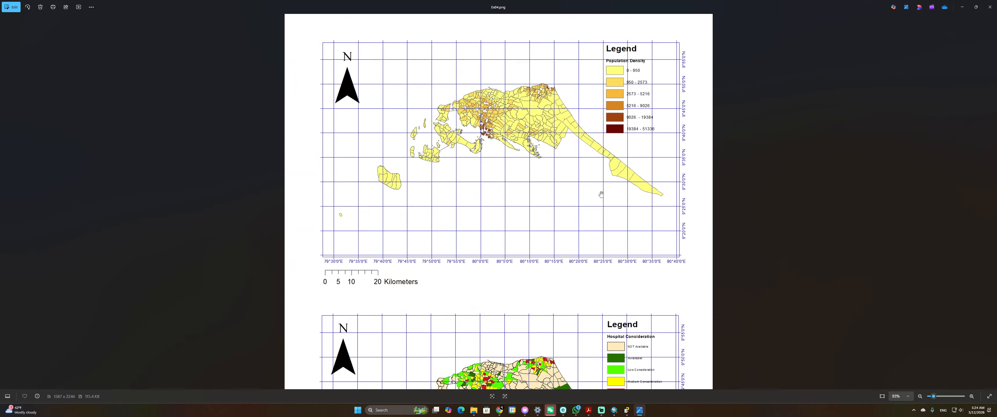
scroll(577, 229, down, 2)
drag(556, 262, 521, 205)
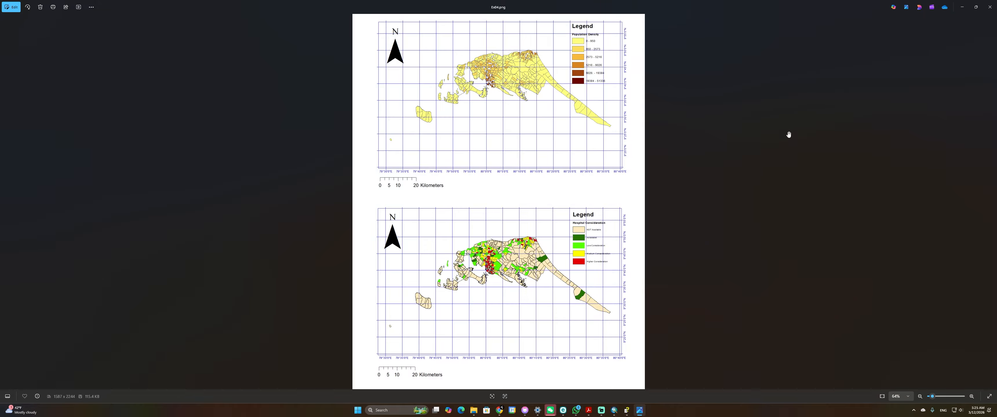
click(996, 9)
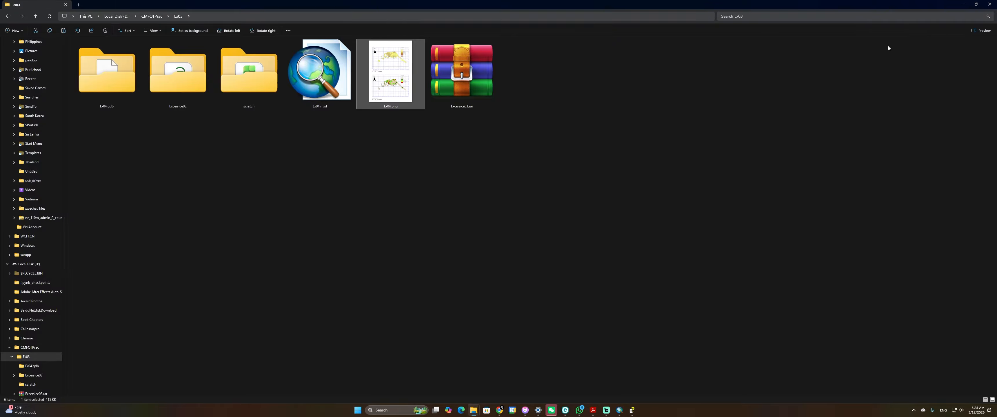
Switch back to ArcMap and inspect the two maps in the layout, down to the hospital consideration map and its legend
key(alt+Tab)
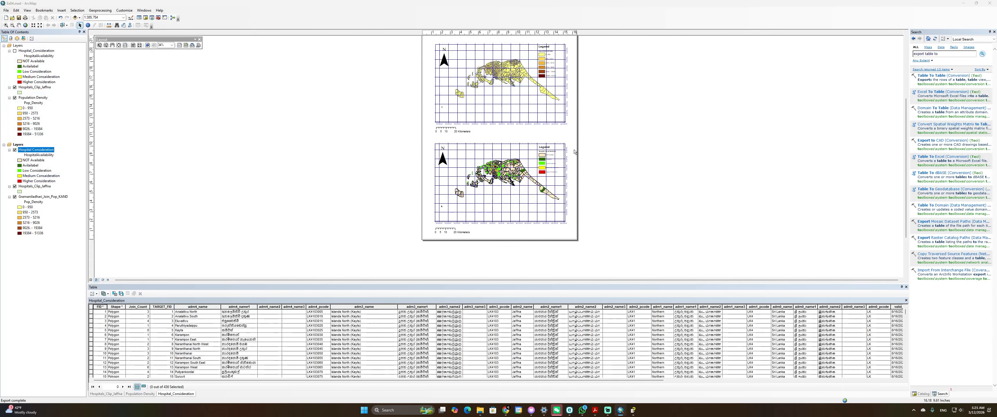
scroll(507, 137, up, 3)
scroll(508, 137, down, 4)
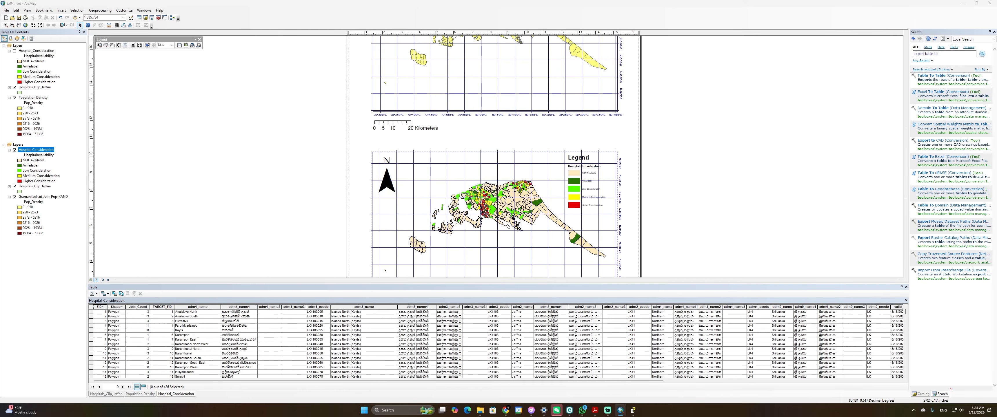
Switch to the practical sessions PDF in Adobe Acrobat and review Practical Session 3's administrative levels table and step-by-step laboratory workflow
click(595, 410)
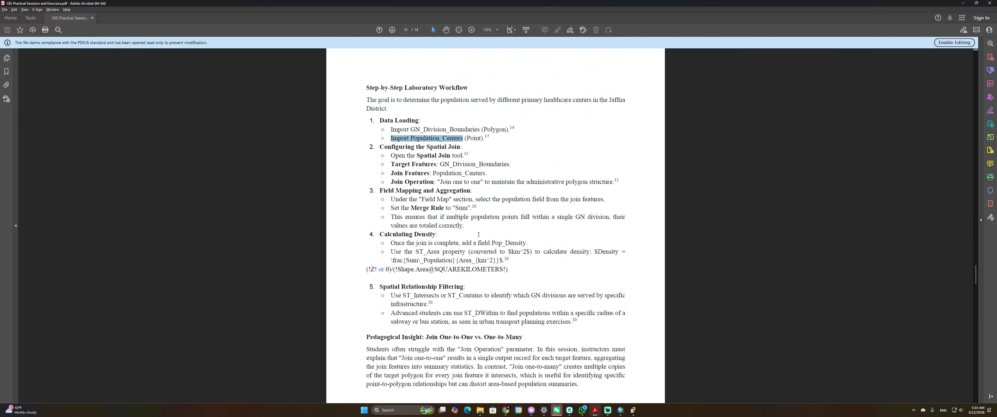
scroll(433, 139, up, 10)
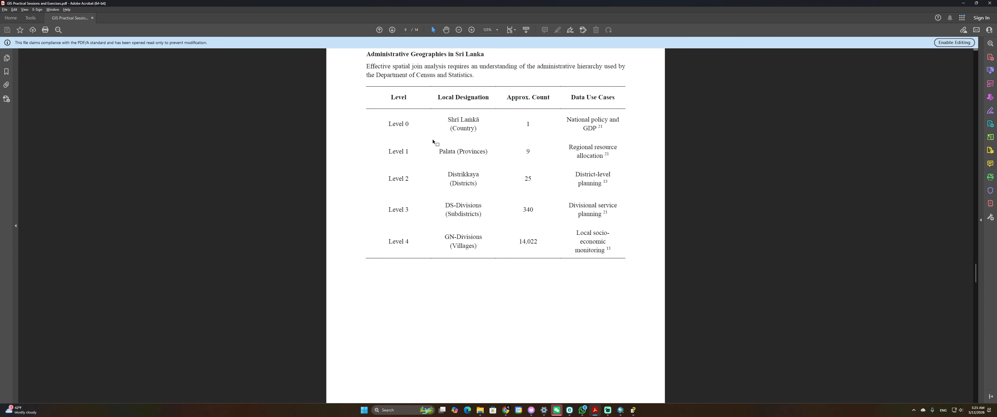
scroll(433, 141, up, 1)
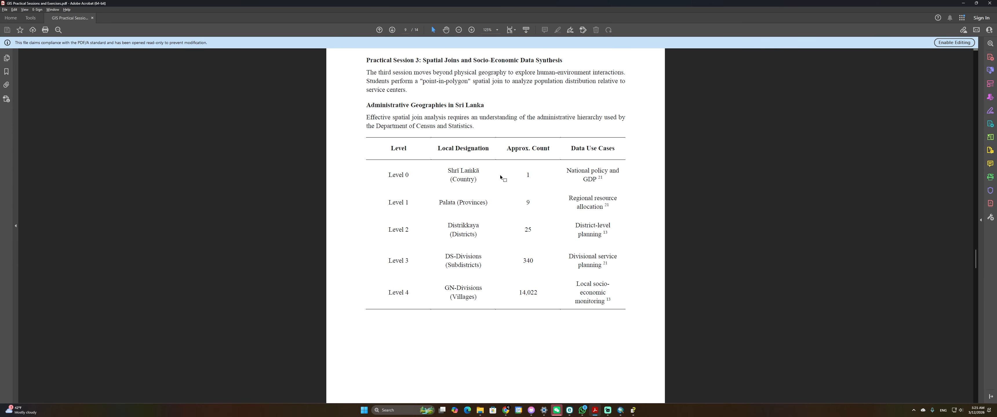
scroll(538, 178, down, 10)
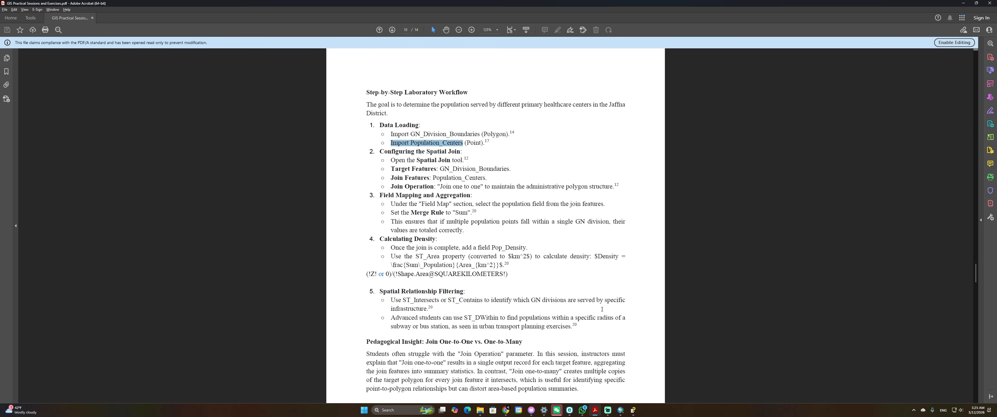
scroll(602, 309, up, 10)
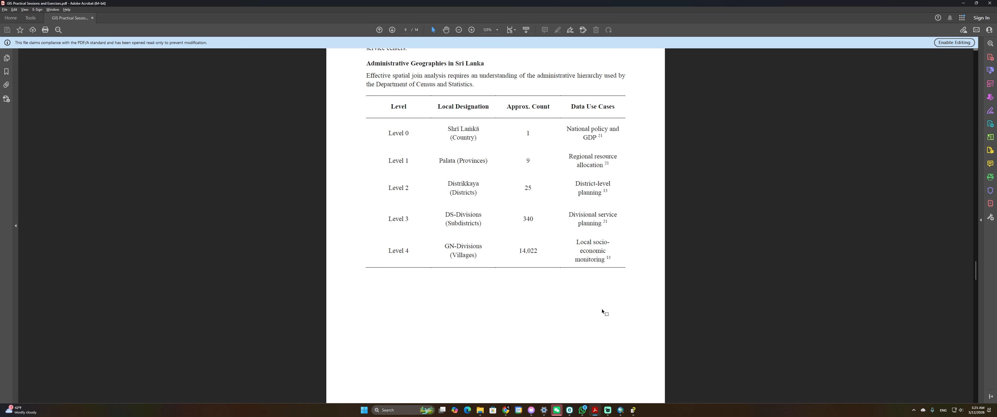